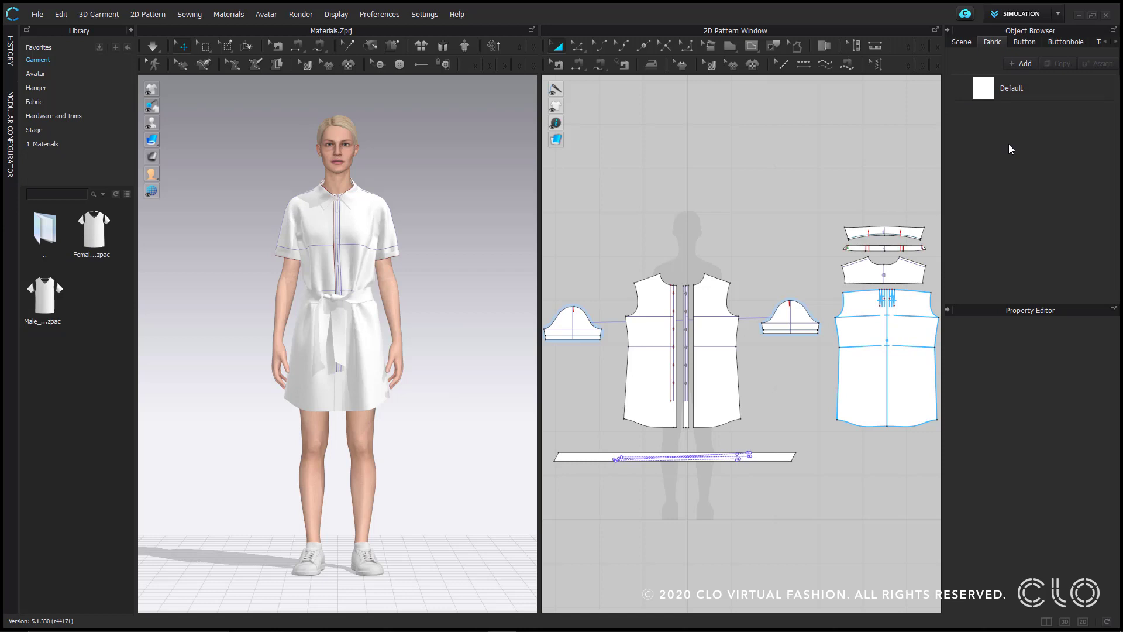
Preview the Library's cotton fabrics and drop Cotton_Oxford.zfab onto the Default fabric.
click(906, 157)
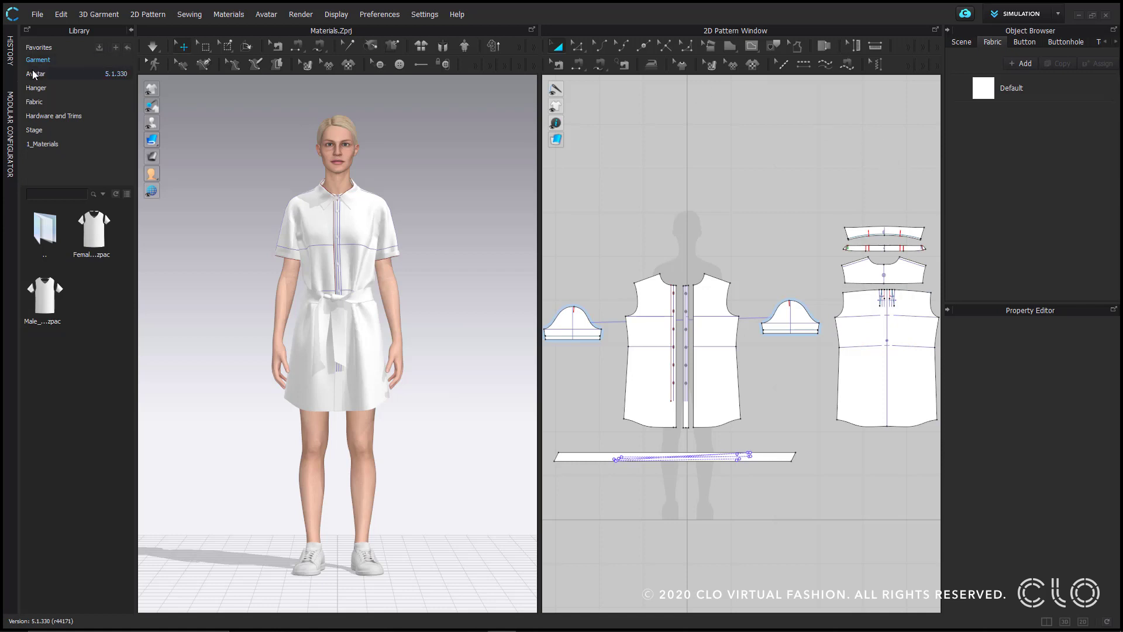
click(56, 103)
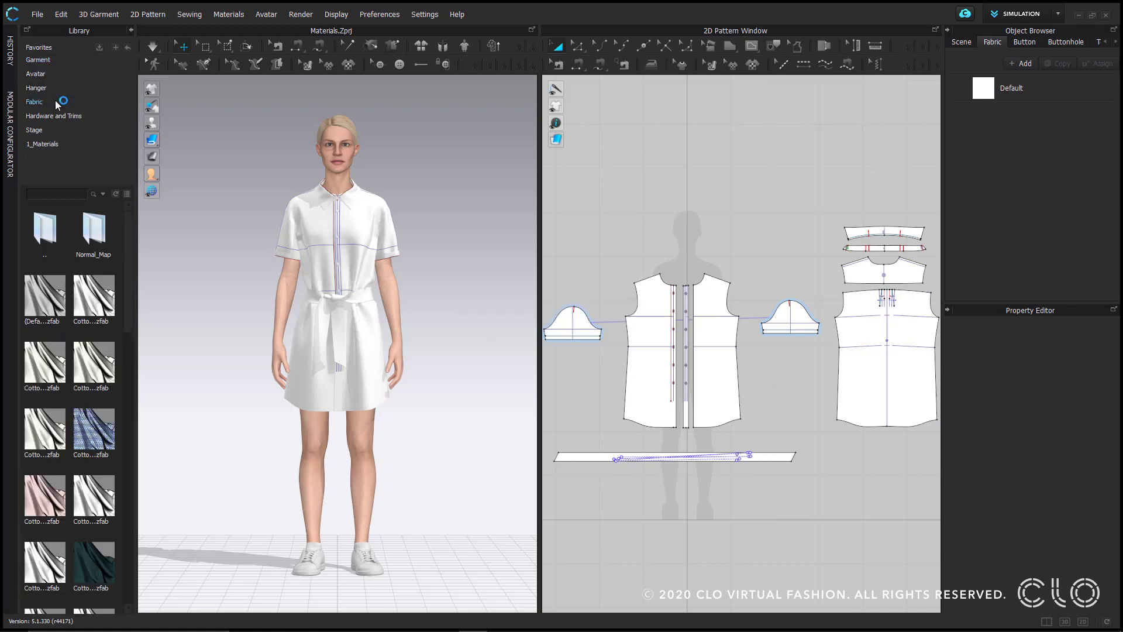
mouse_move(131, 237)
mouse_down()
mouse_move(110, 393)
mouse_move(124, 254)
mouse_up()
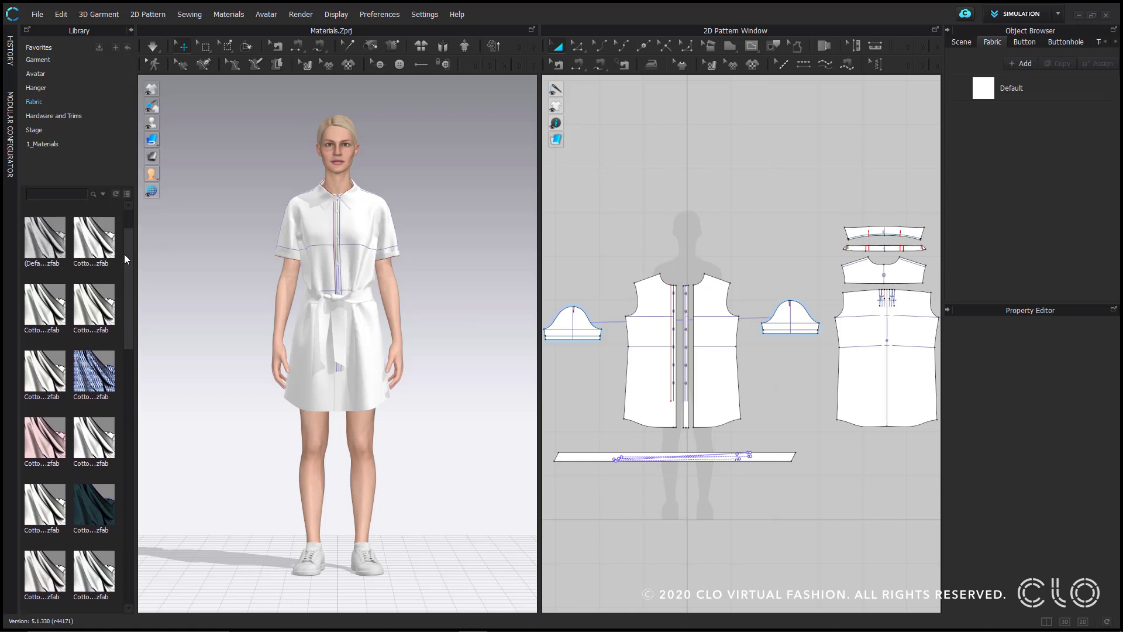
mouse_move(40, 297)
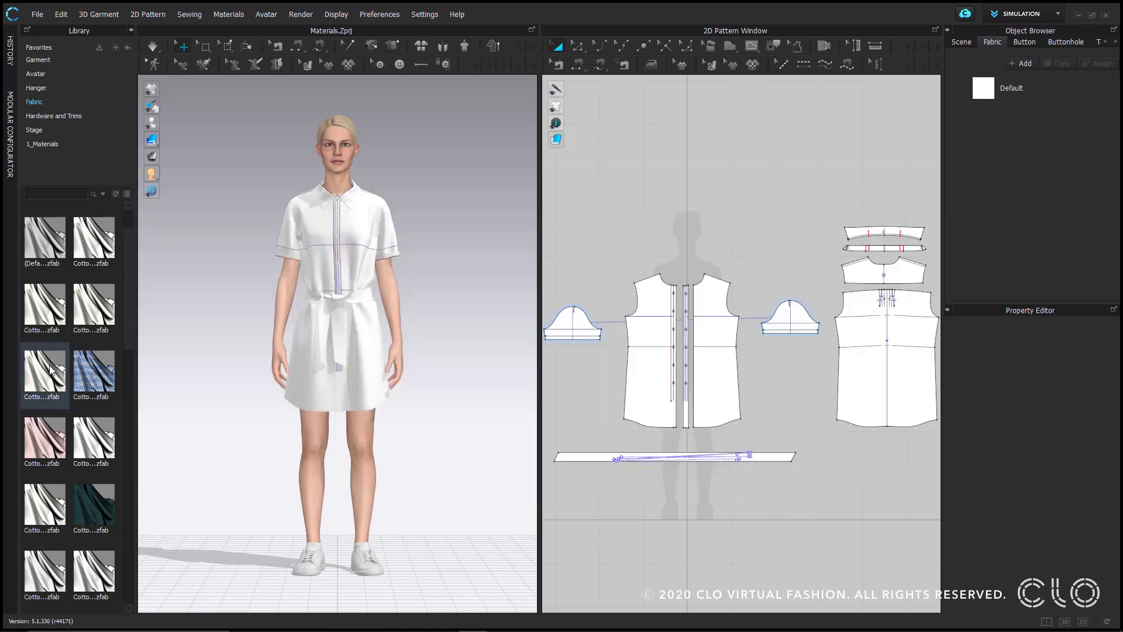
mouse_move(49, 368)
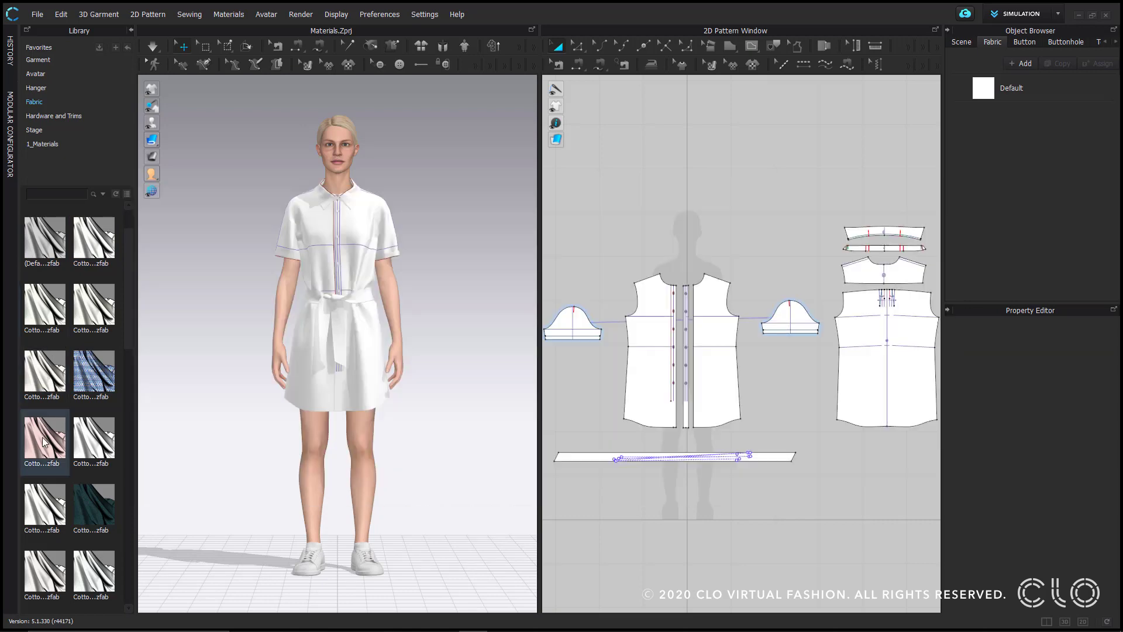
mouse_move(43, 443)
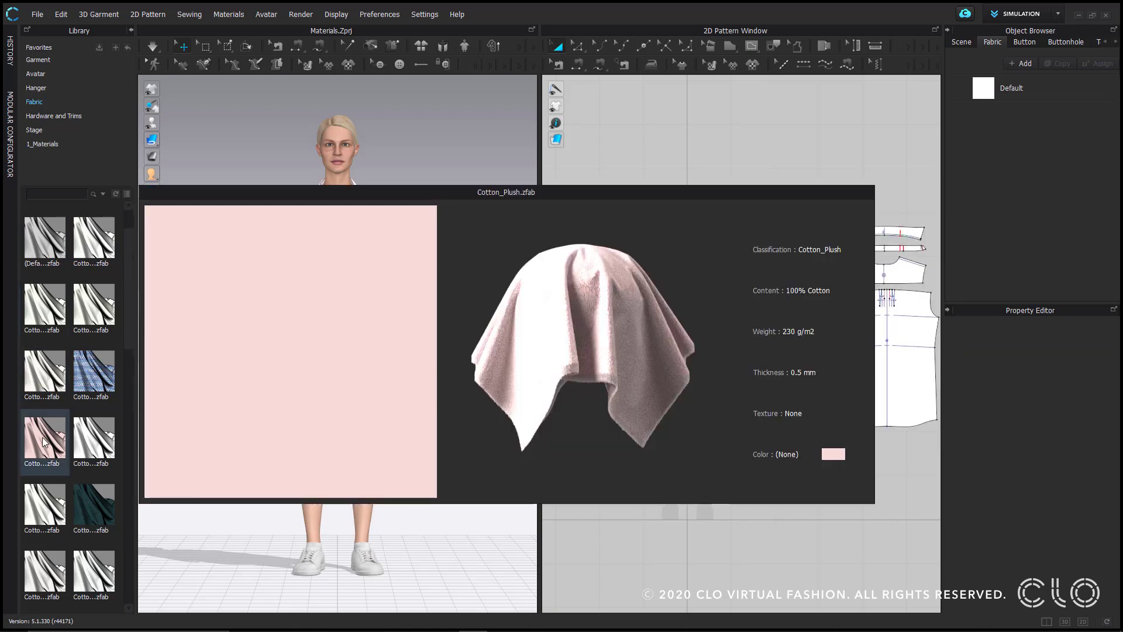
scroll(100, 328, up, 2)
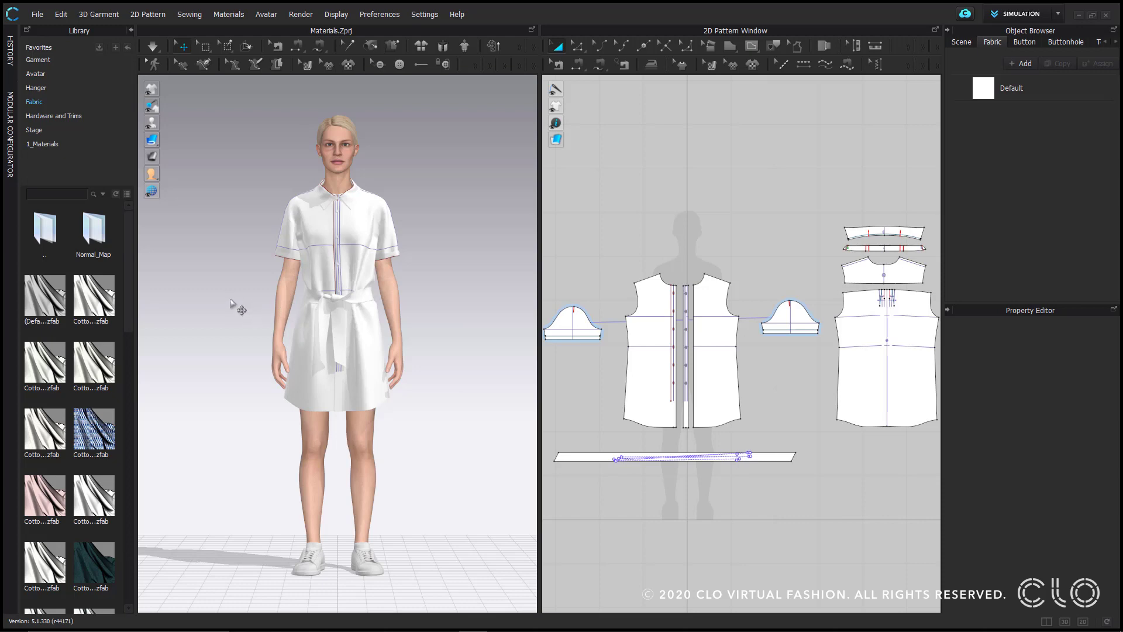
mouse_move(92, 430)
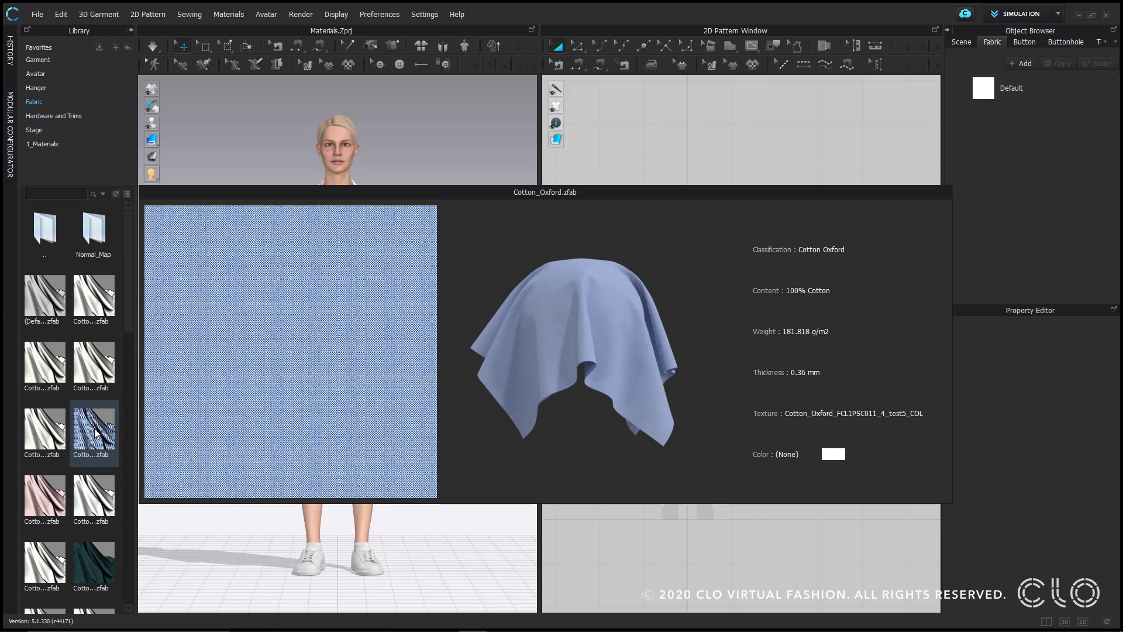
drag(95, 433, 995, 89)
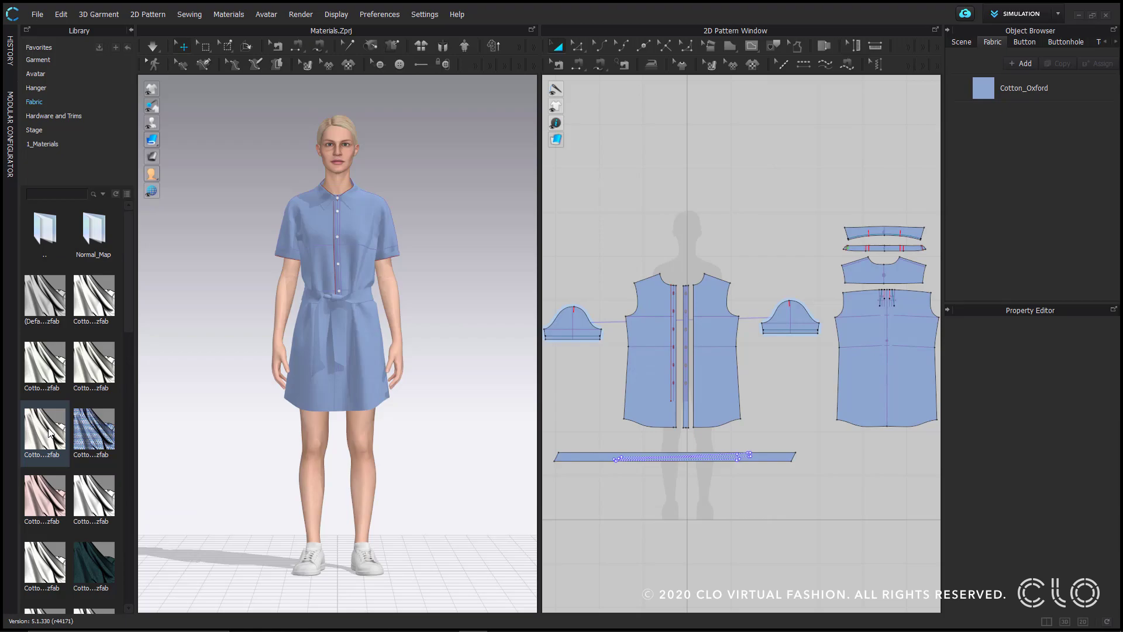
Add Cotton_Heavy_Twill to the project and assign it to the right and left front pieces.
double_click(50, 433)
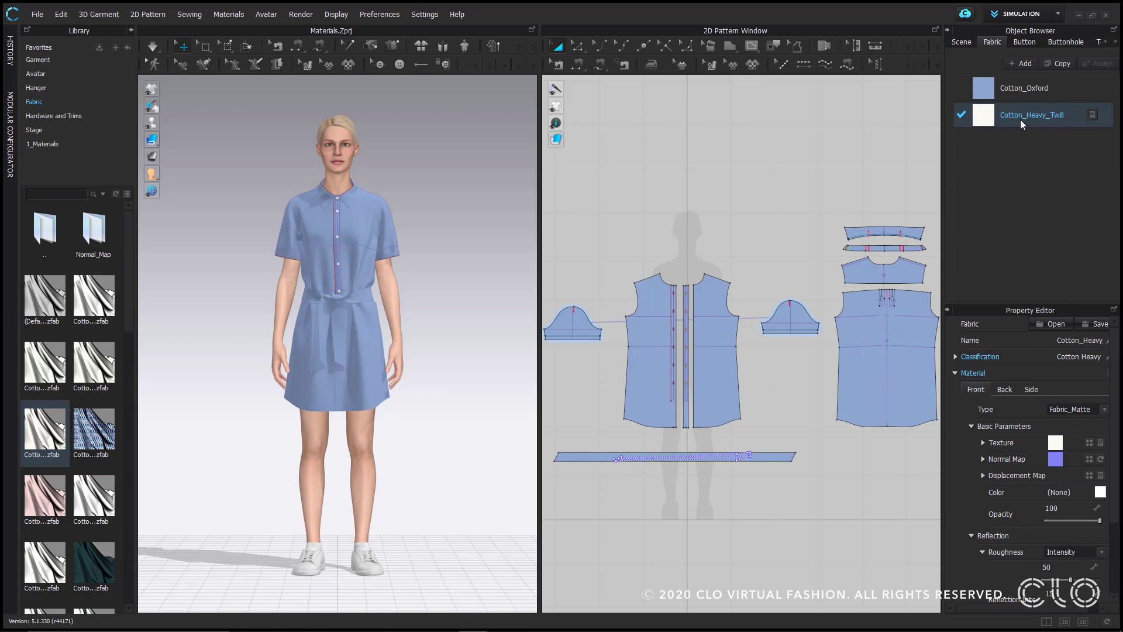
click(711, 282)
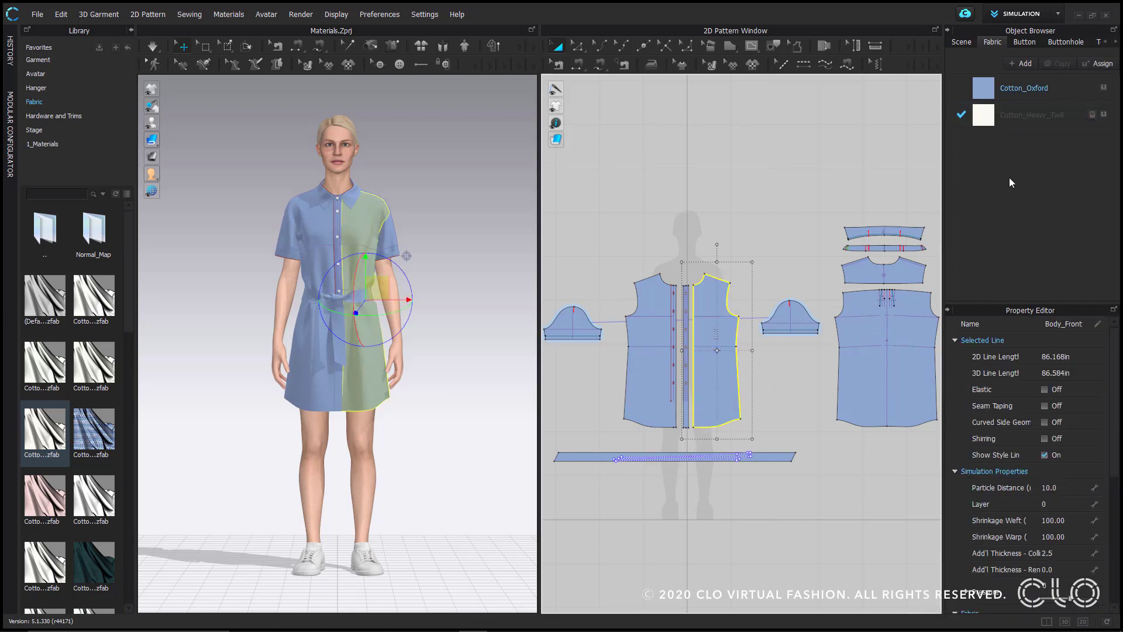
click(1104, 117)
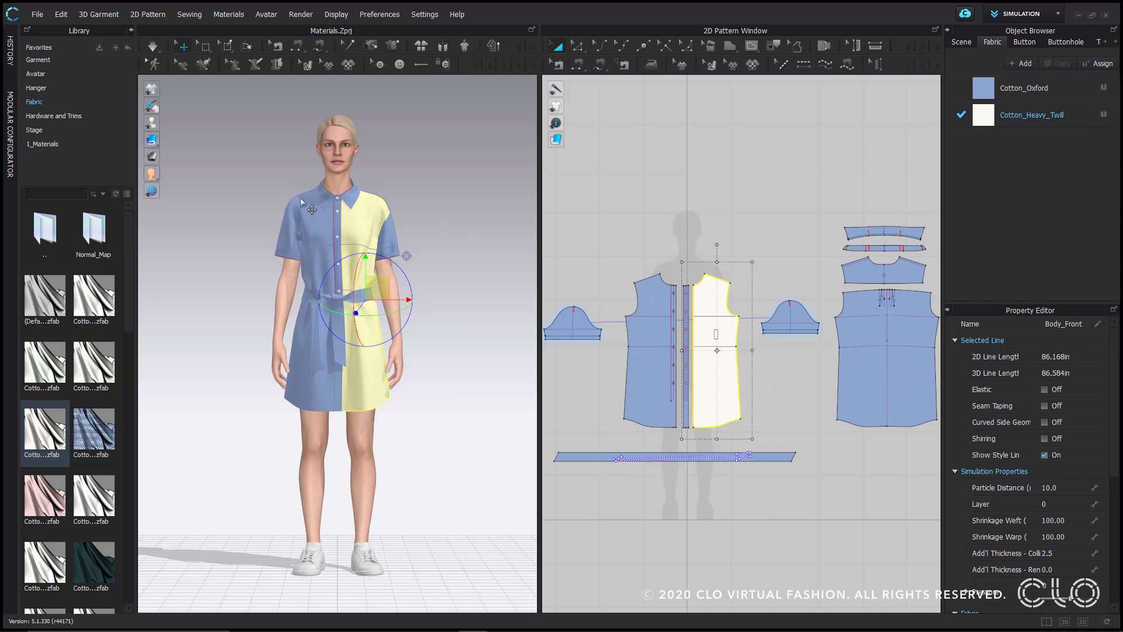
click(320, 217)
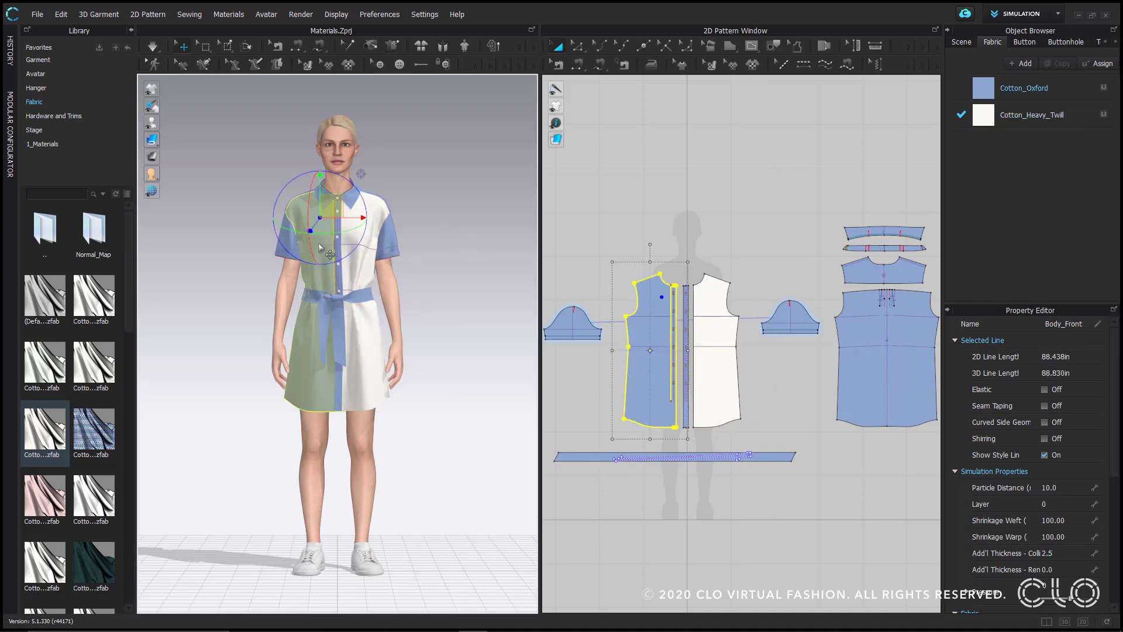
click(1104, 115)
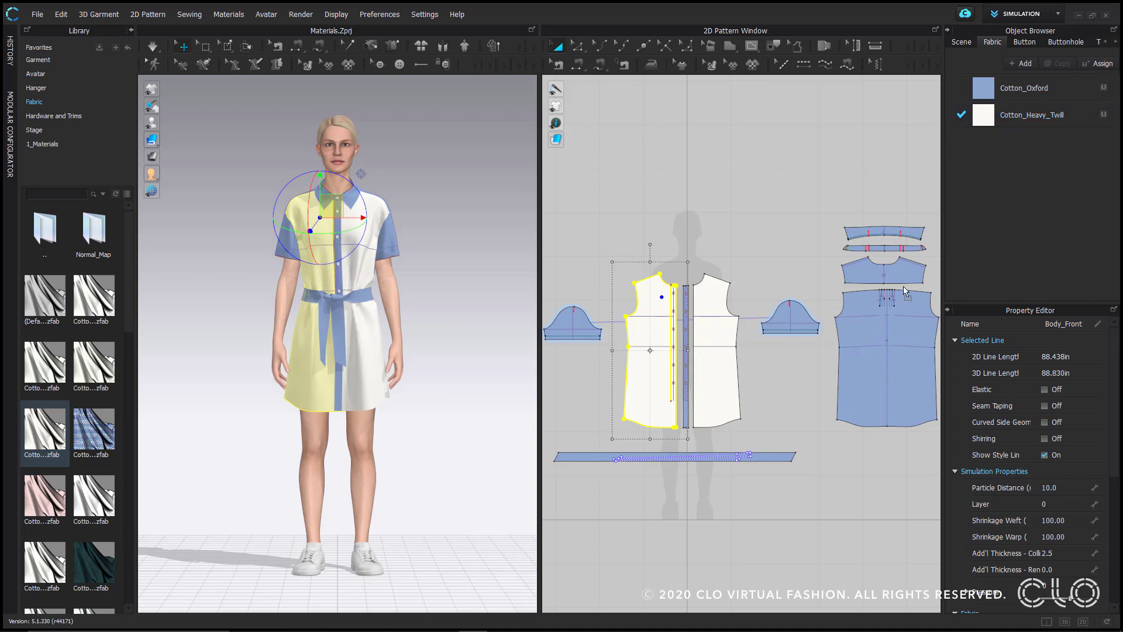
Give the back piece and the belt Cotton_Heavy_Twill as well, then deselect.
click(885, 339)
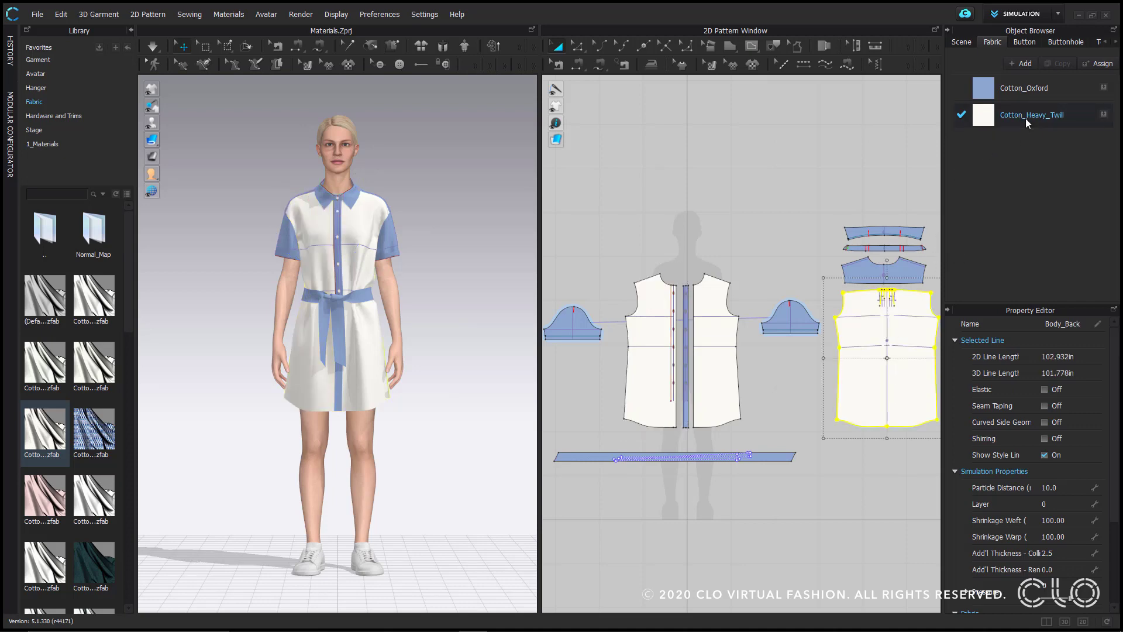
click(311, 300)
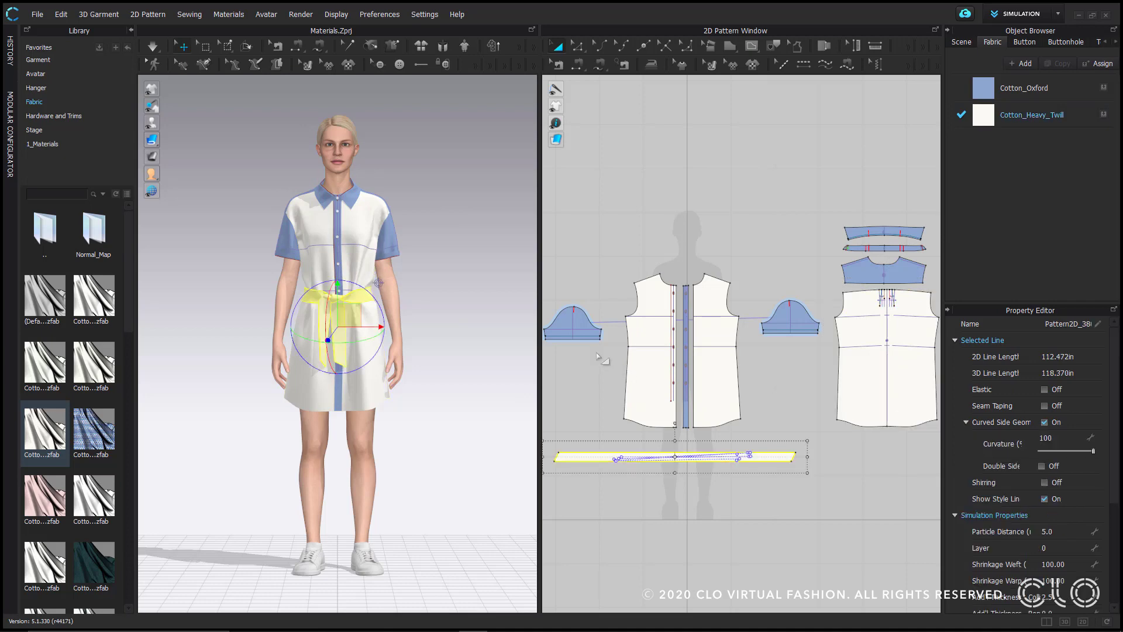
click(744, 234)
Drop Cotton_Gabardine onto the collar and apply it to both sleeve pieces, then deselect.
mouse_move(49, 376)
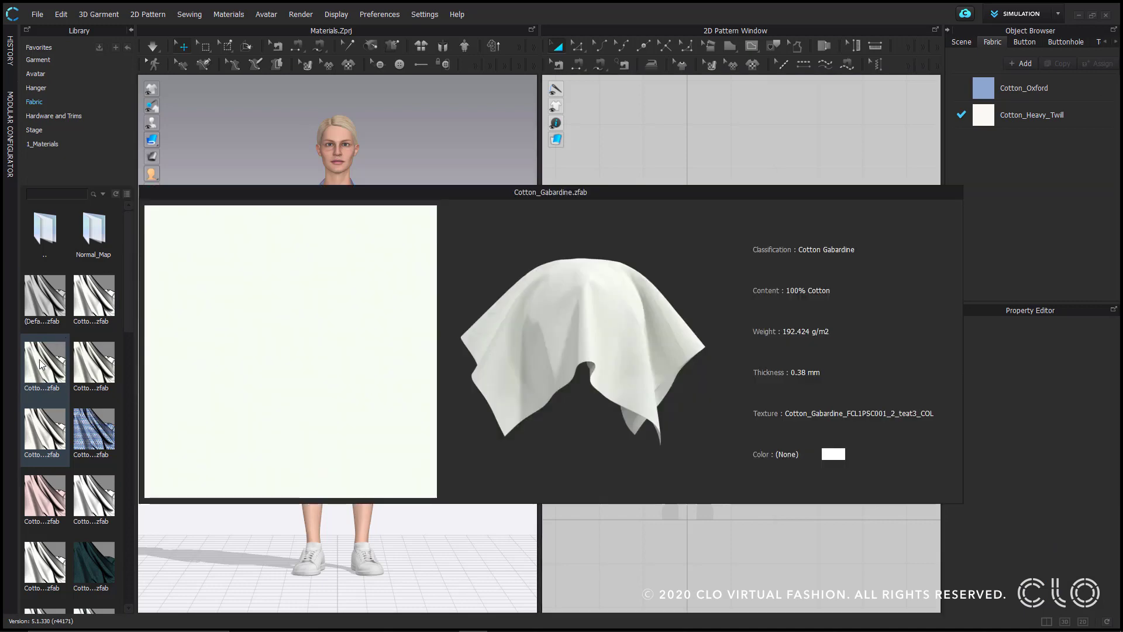
drag(40, 361, 328, 204)
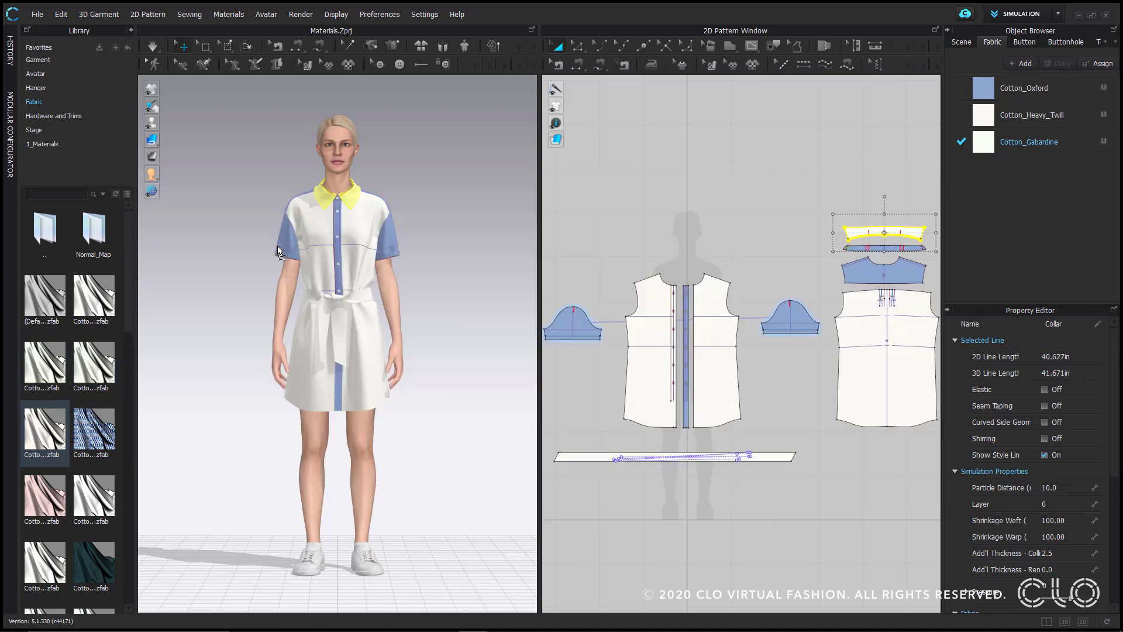
click(279, 250)
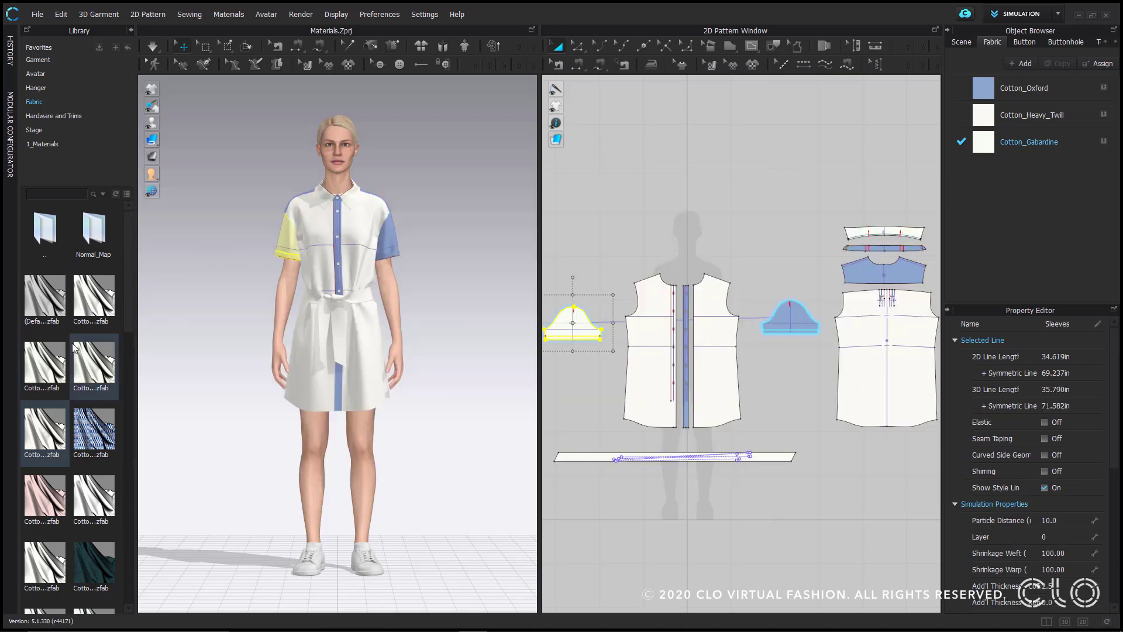
click(386, 246)
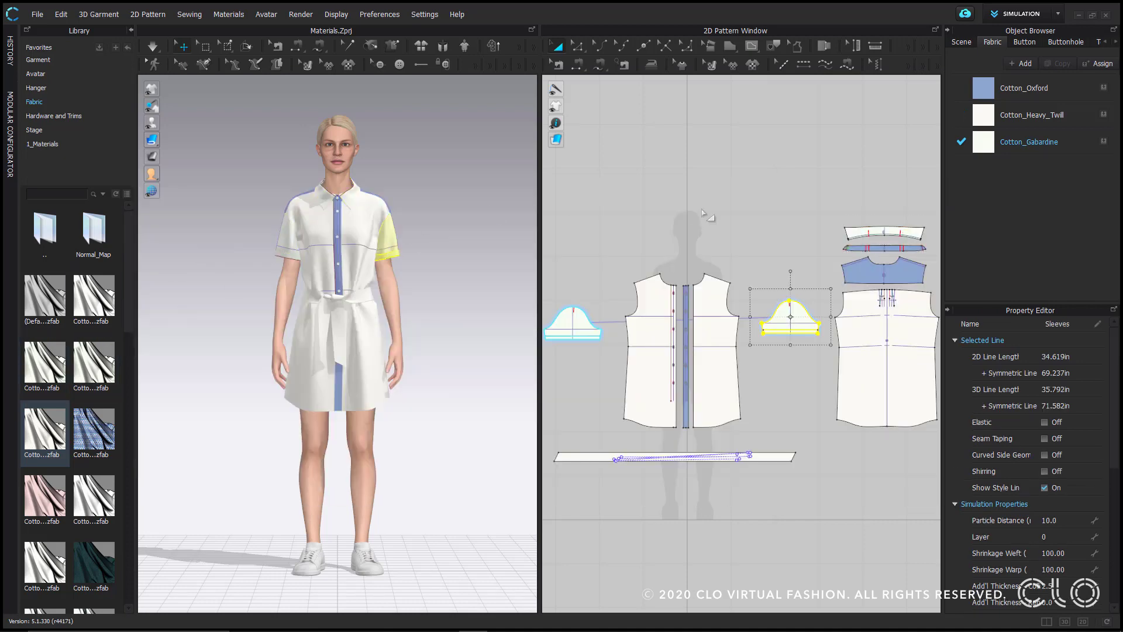
click(725, 214)
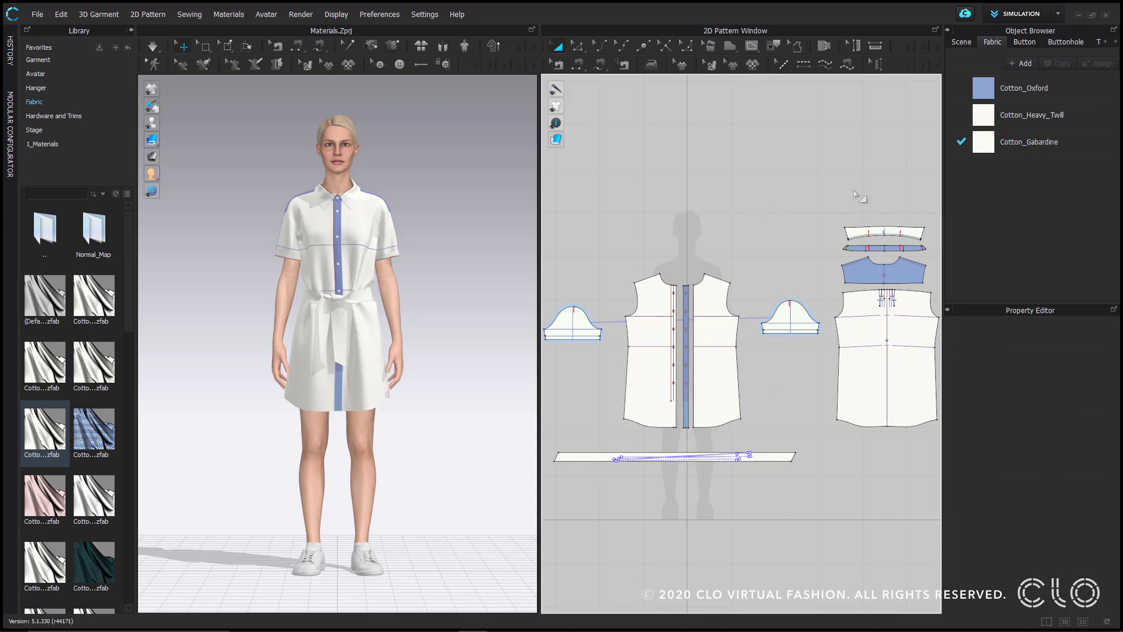
Highlight the pieces using Cotton_Gabardine, then Cotton_Oxford, then Cotton_Heavy_Twill in the fabric list.
click(1023, 141)
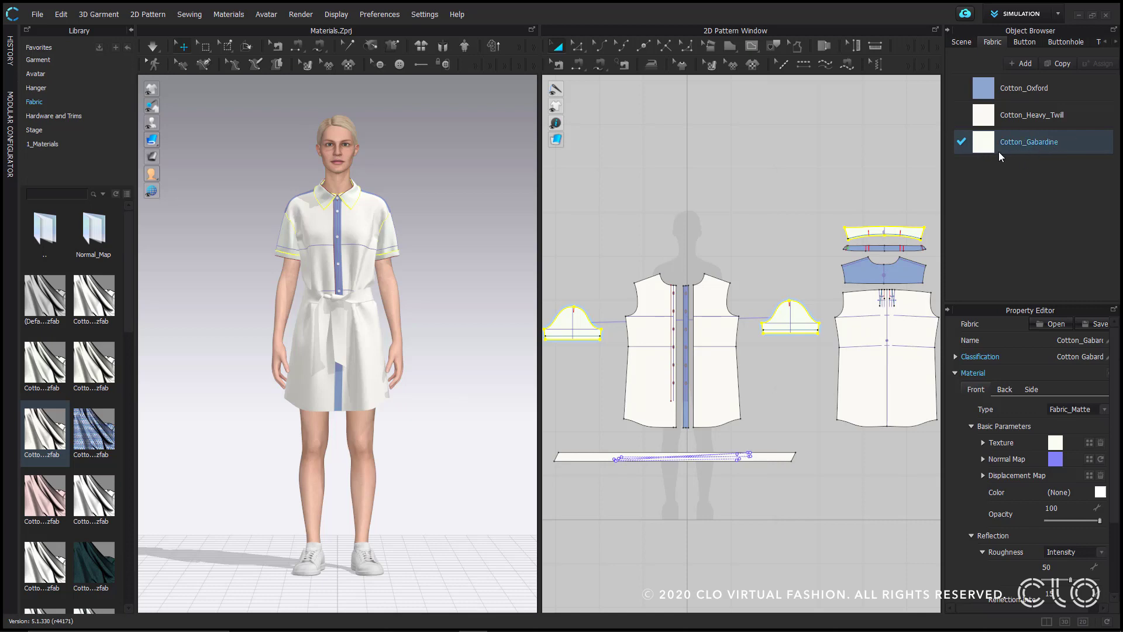
drag(978, 146, 813, 316)
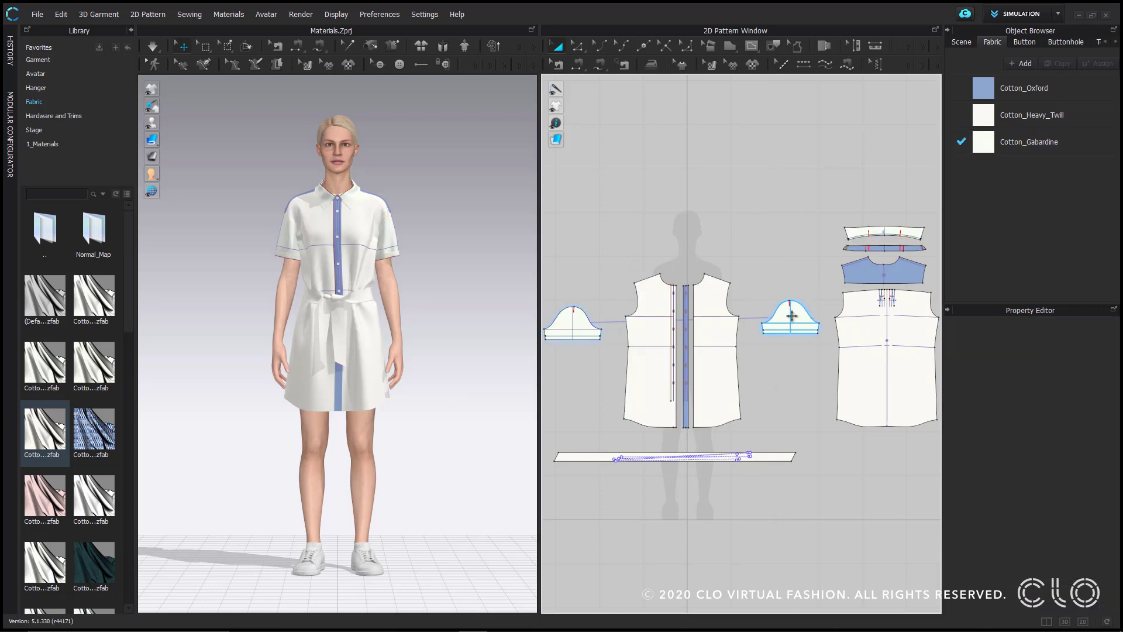
click(799, 311)
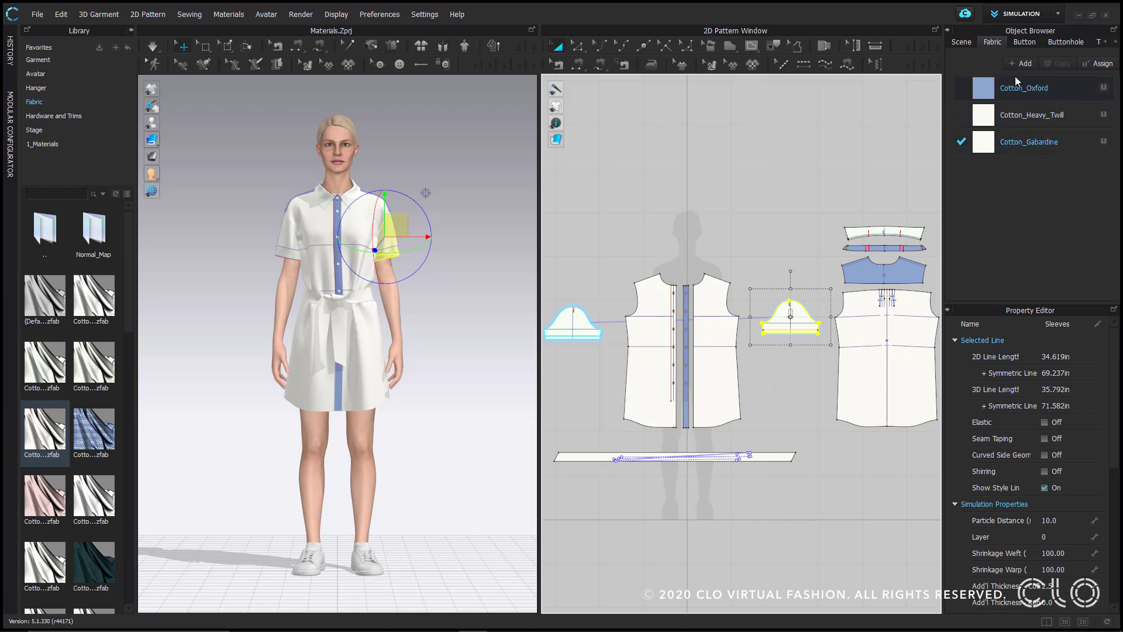
click(1006, 88)
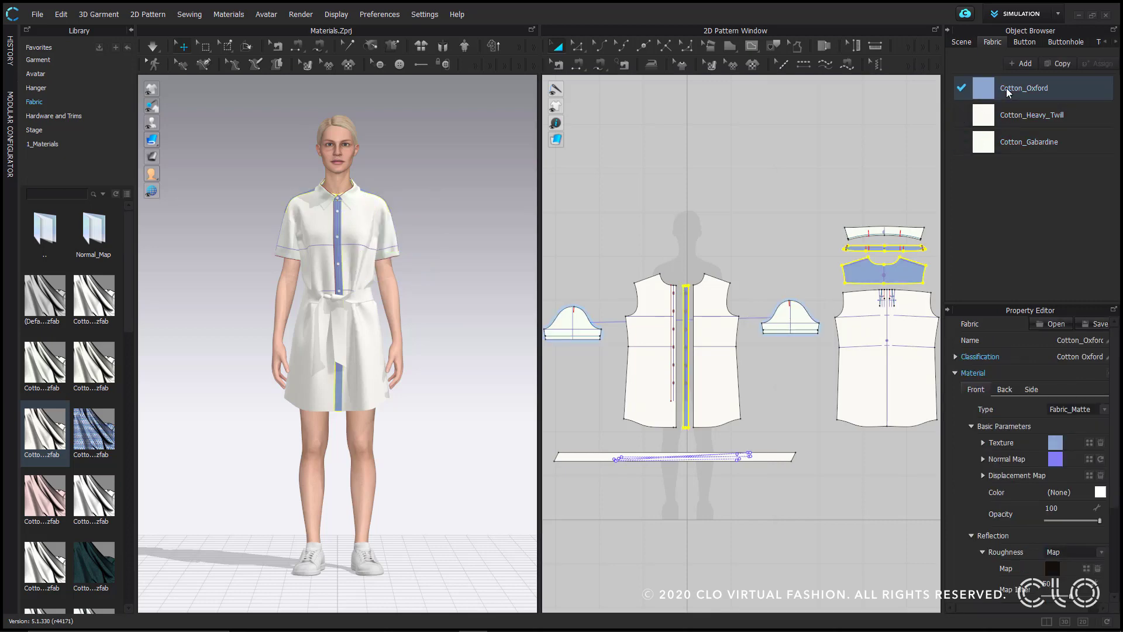
click(800, 309)
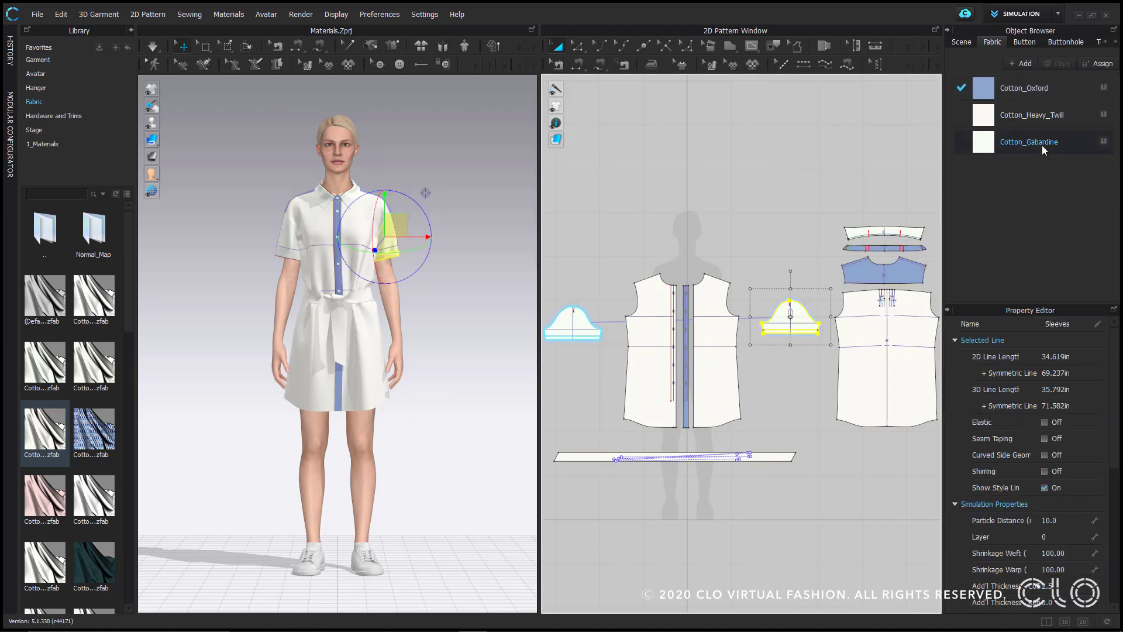
click(879, 175)
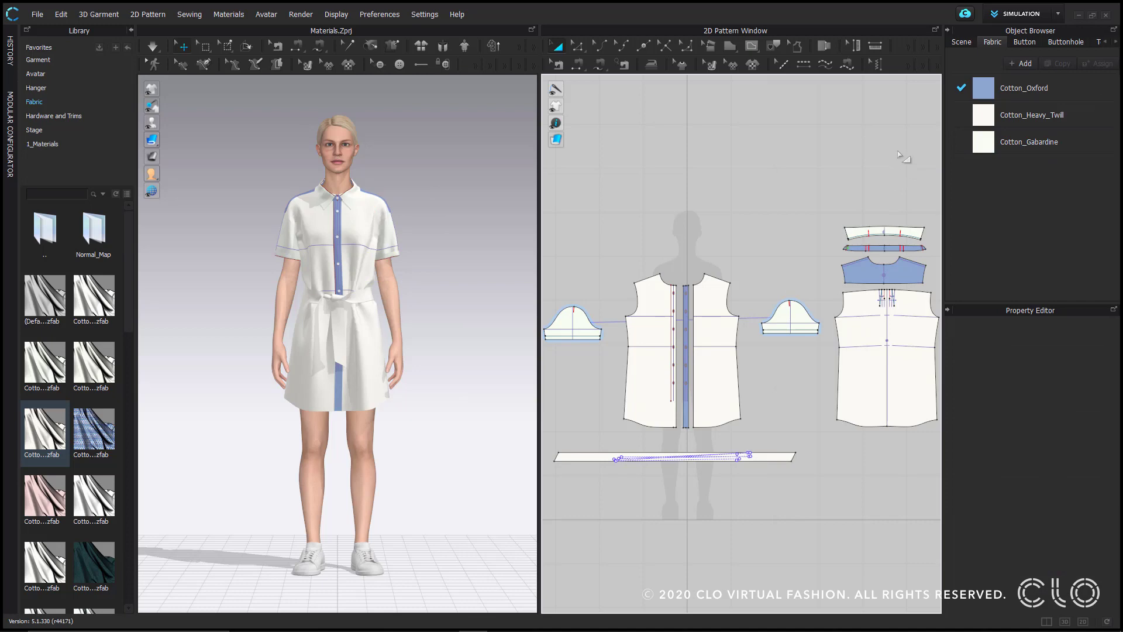
click(1007, 117)
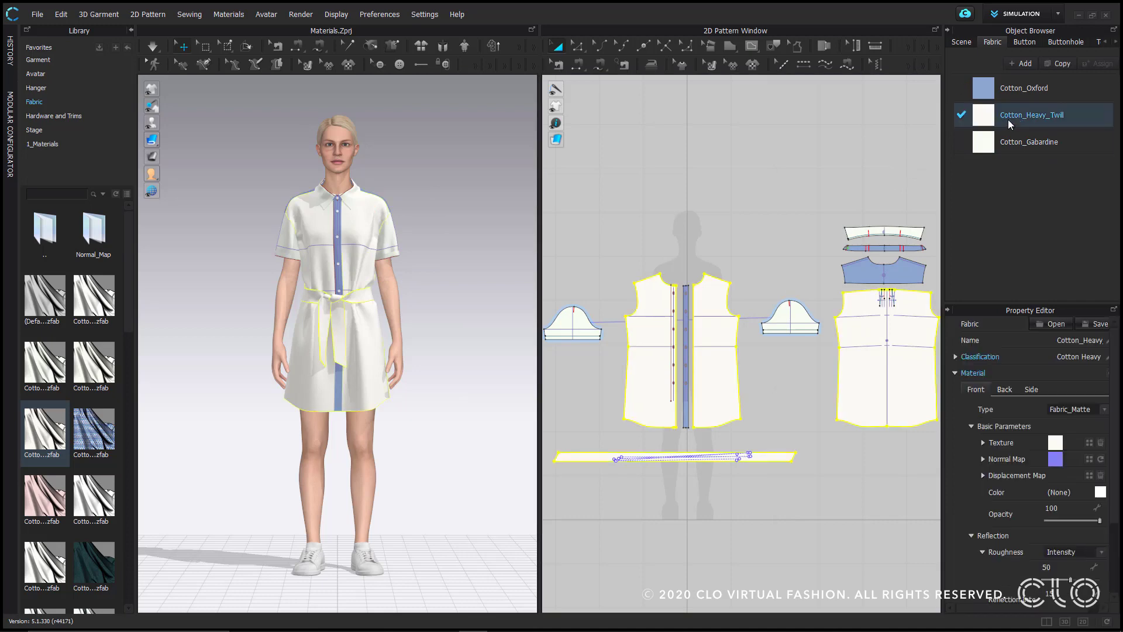
Select every piece sharing the right front's fabric and reassign them all Cotton_Oxford.
right_click(718, 300)
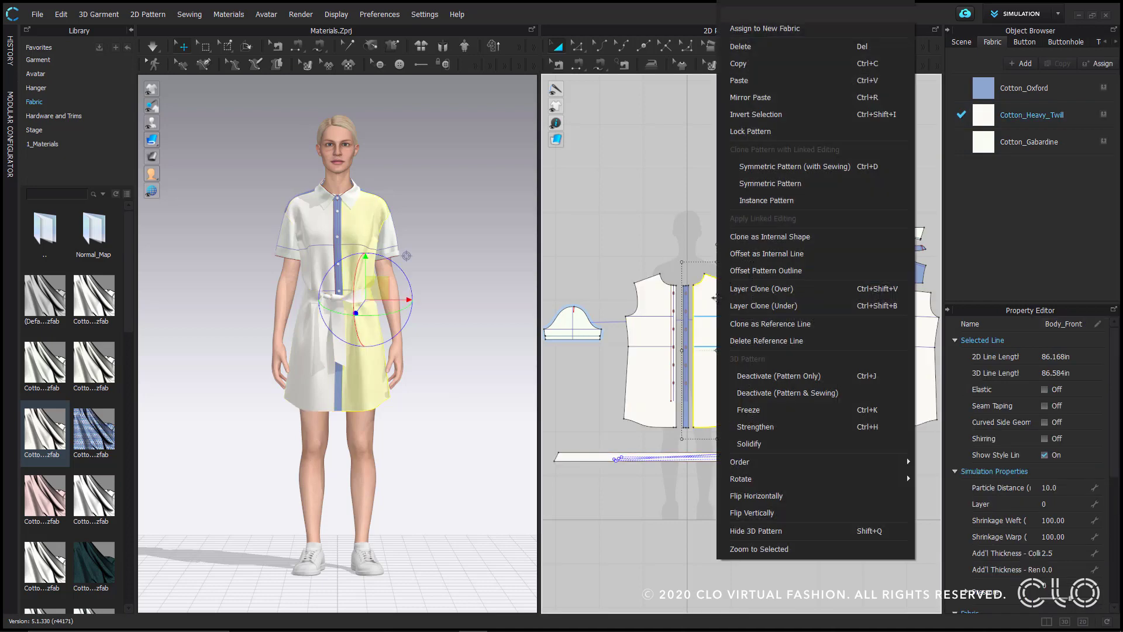
mouse_move(816, 12)
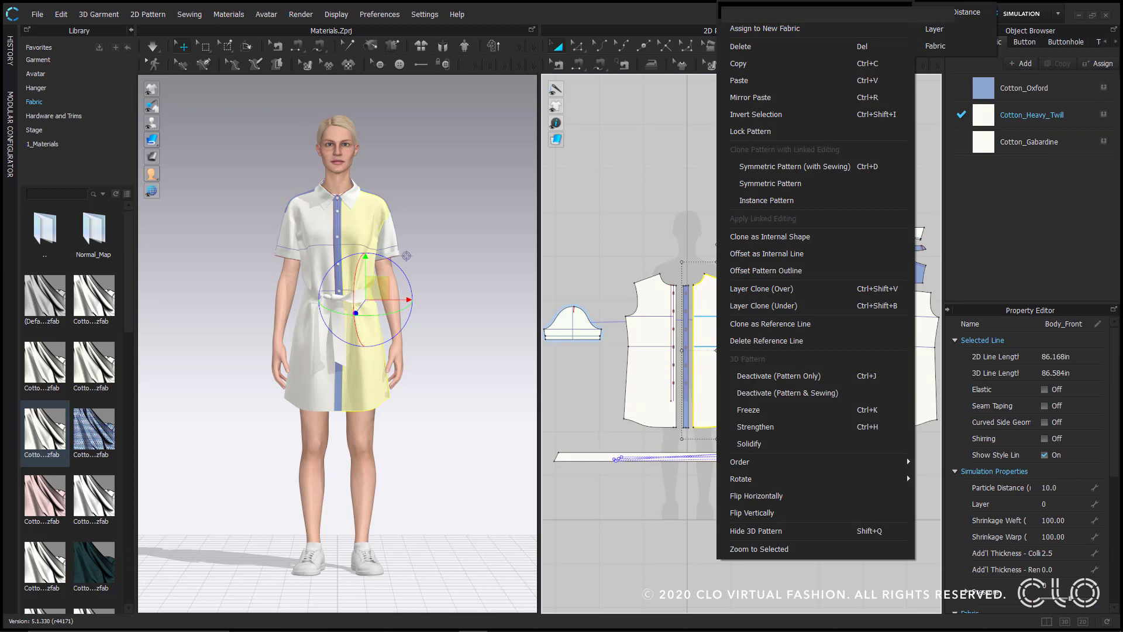
click(954, 46)
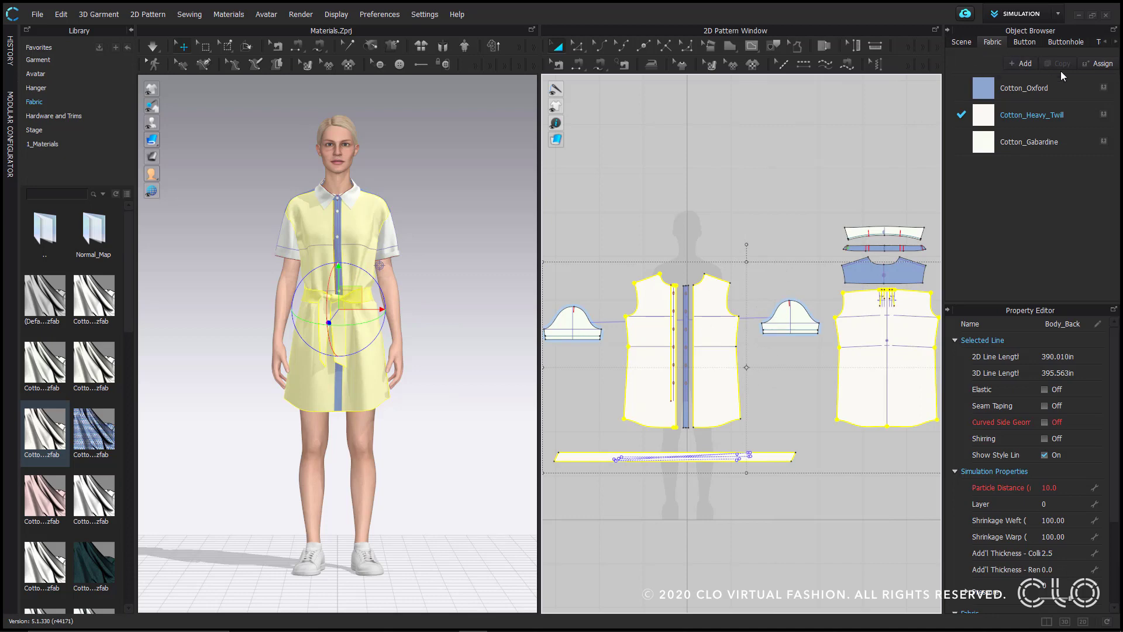
click(1104, 88)
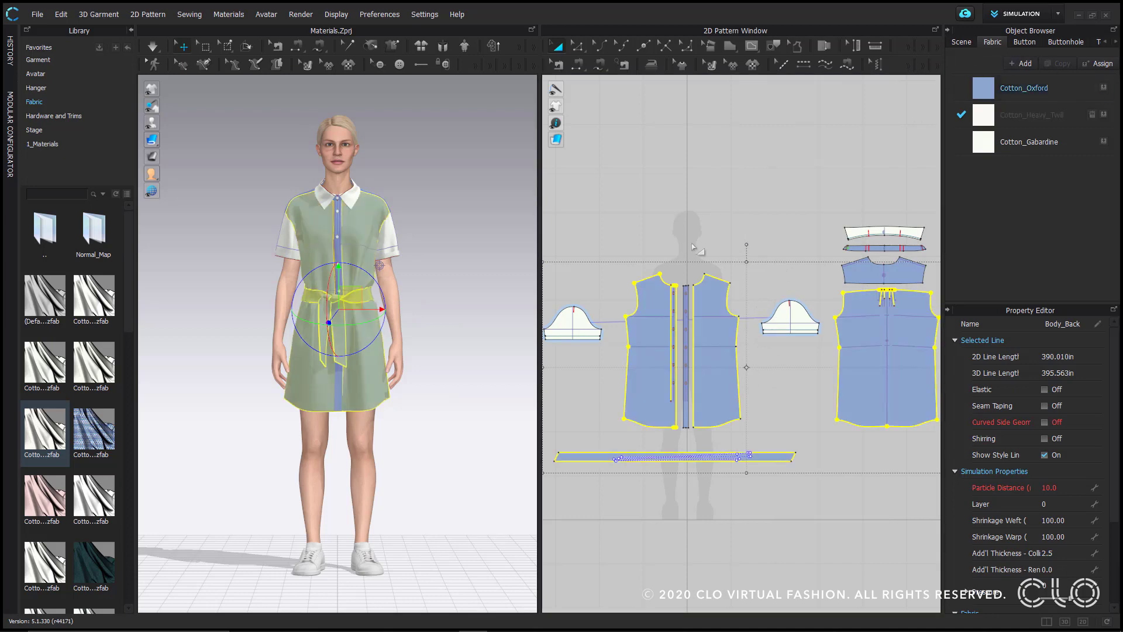
click(792, 230)
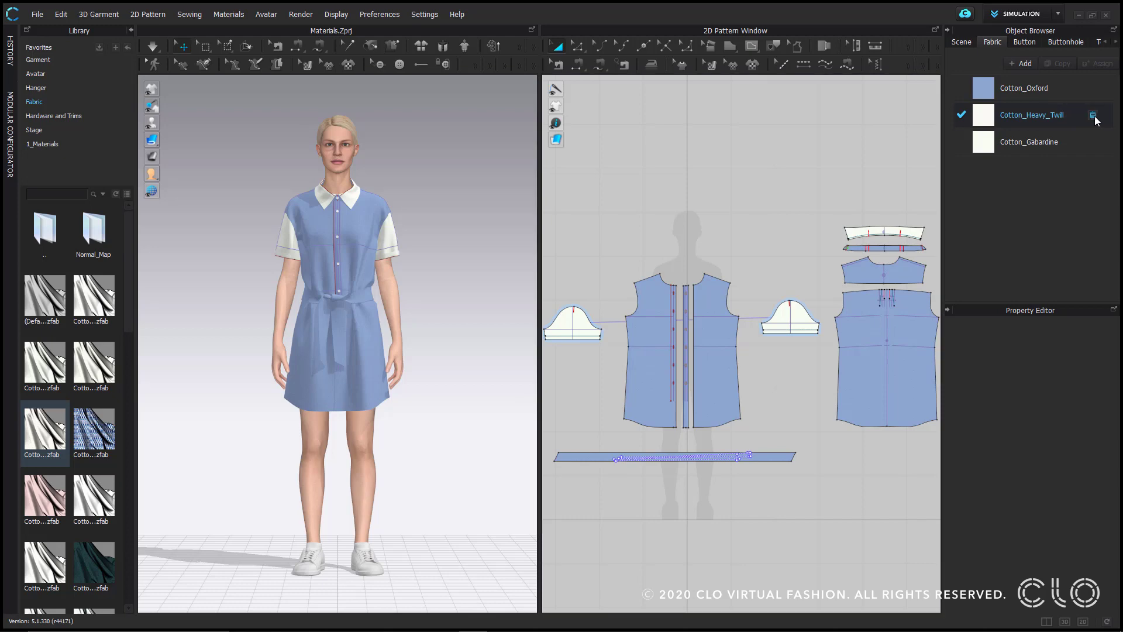
Delete Cotton_Heavy_Twill, add and remove a blank FABRIC 1, and duplicate Cotton_Oxford.
click(1092, 115)
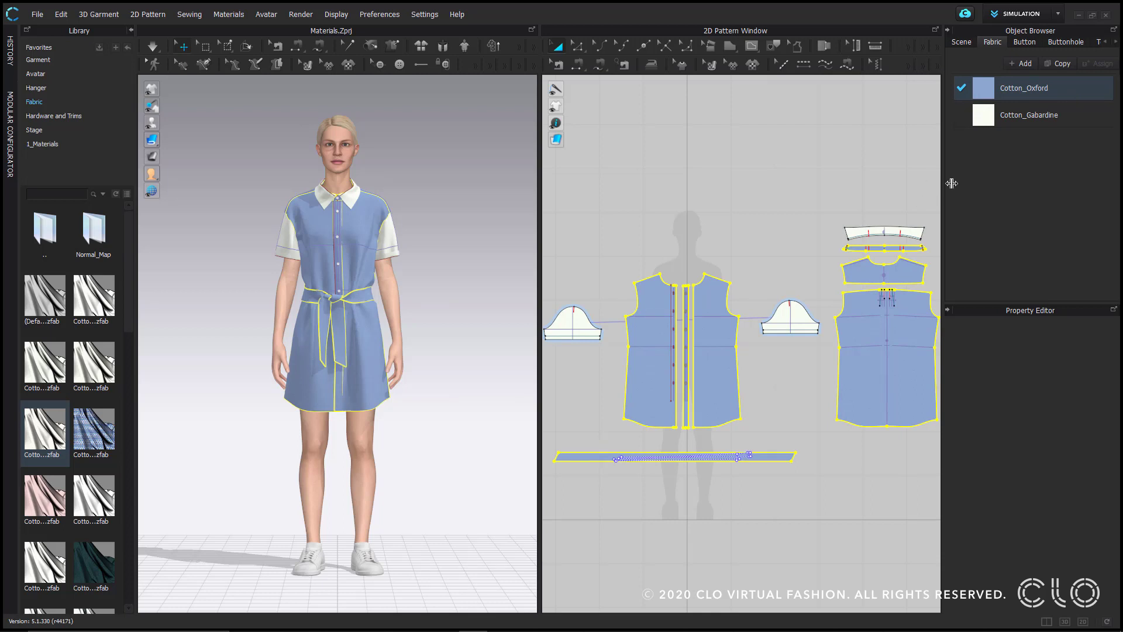
click(1022, 64)
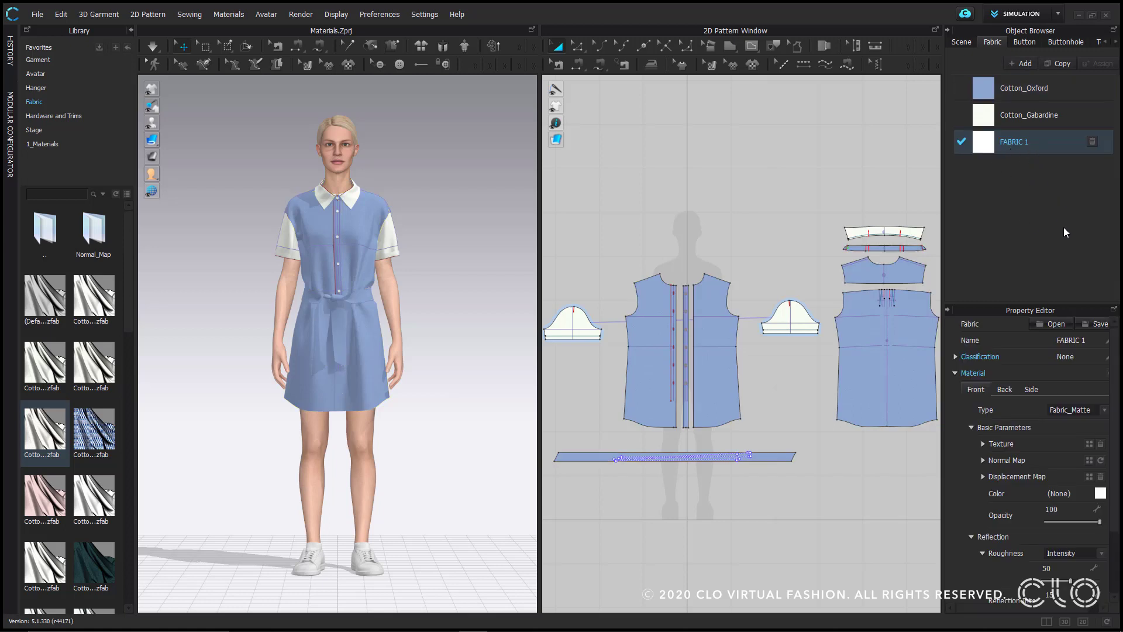
click(1092, 142)
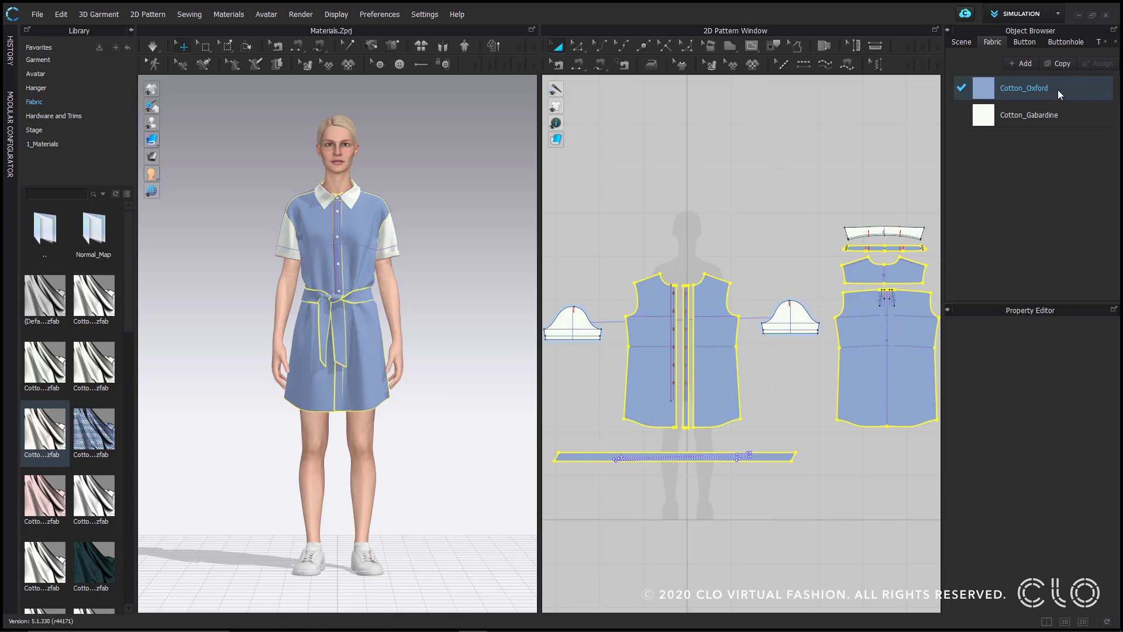
click(1068, 64)
Show Cotton_Oxford's properties, reset the window layout, and widen the fabric list and property panels.
double_click(1008, 88)
click(988, 102)
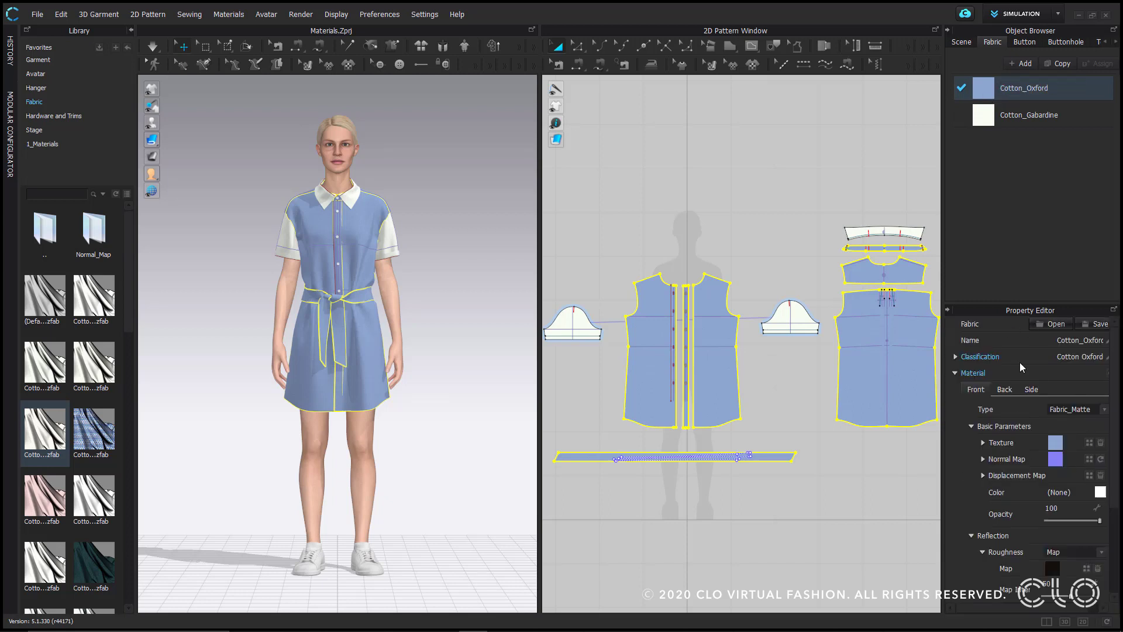
click(949, 310)
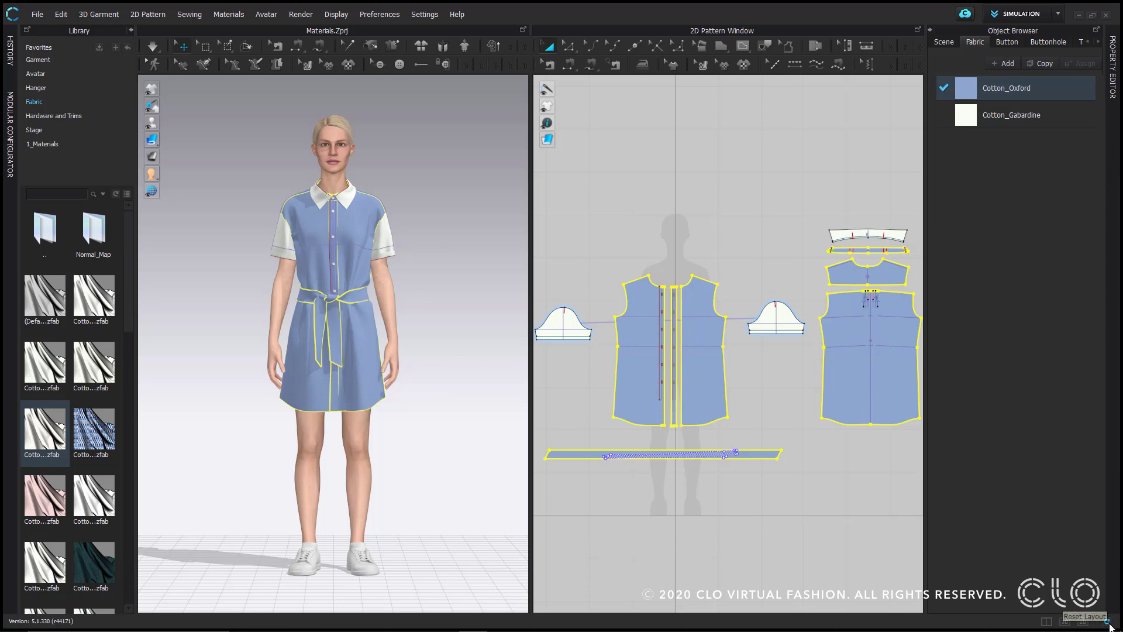
click(1107, 623)
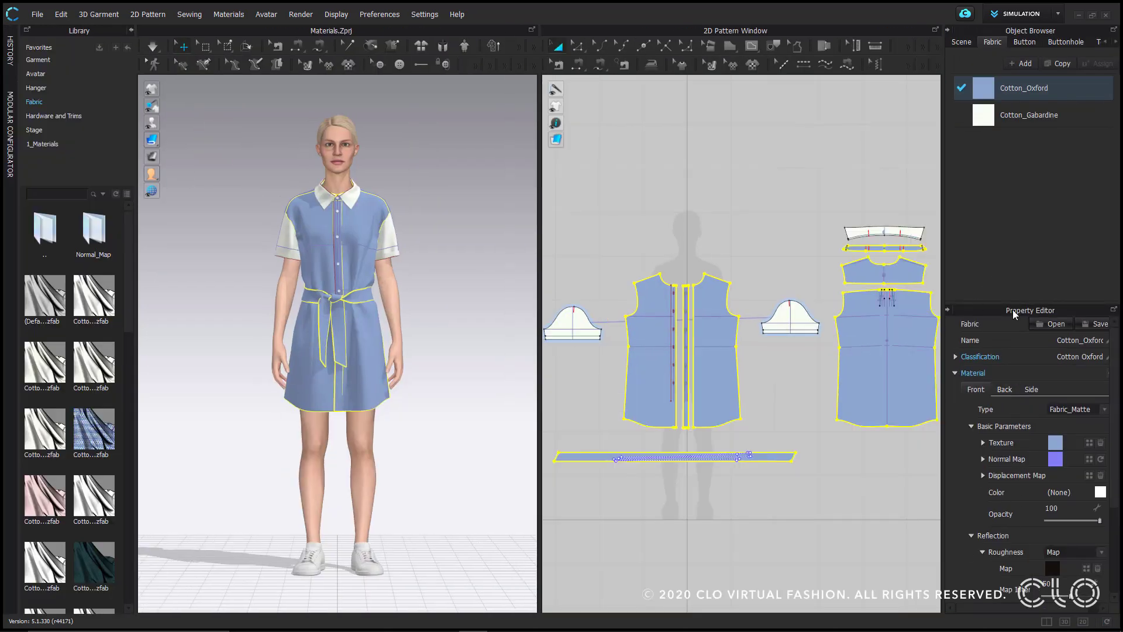
drag(941, 276, 889, 285)
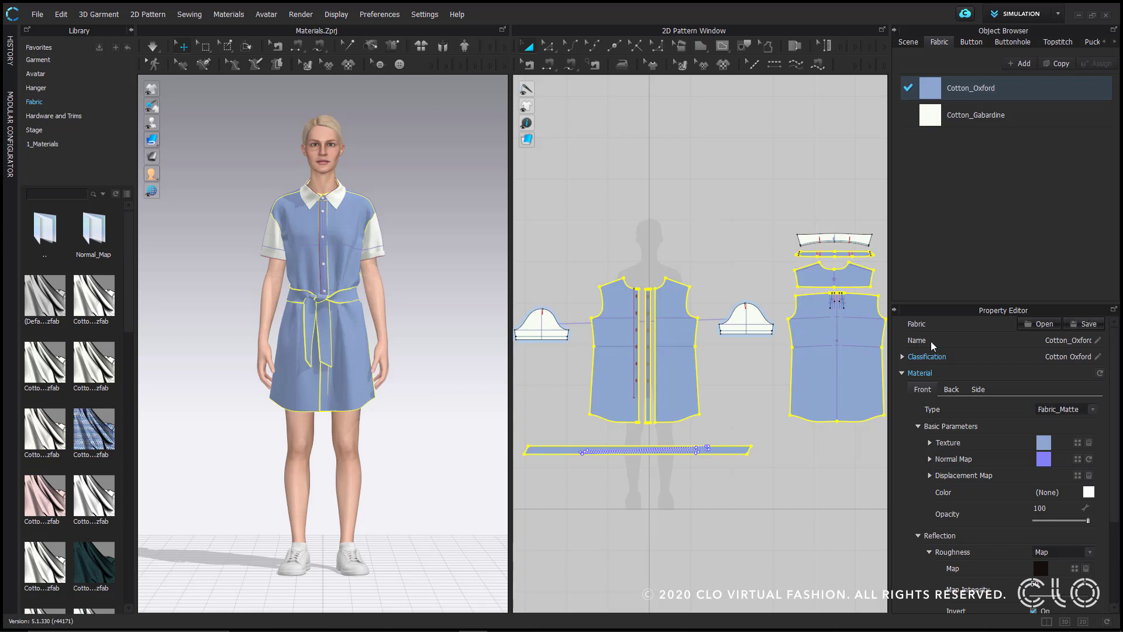
Expand Classification to reveal Cotton_Oxford's 100% Cotton content and scroll down to Material Type.
click(902, 356)
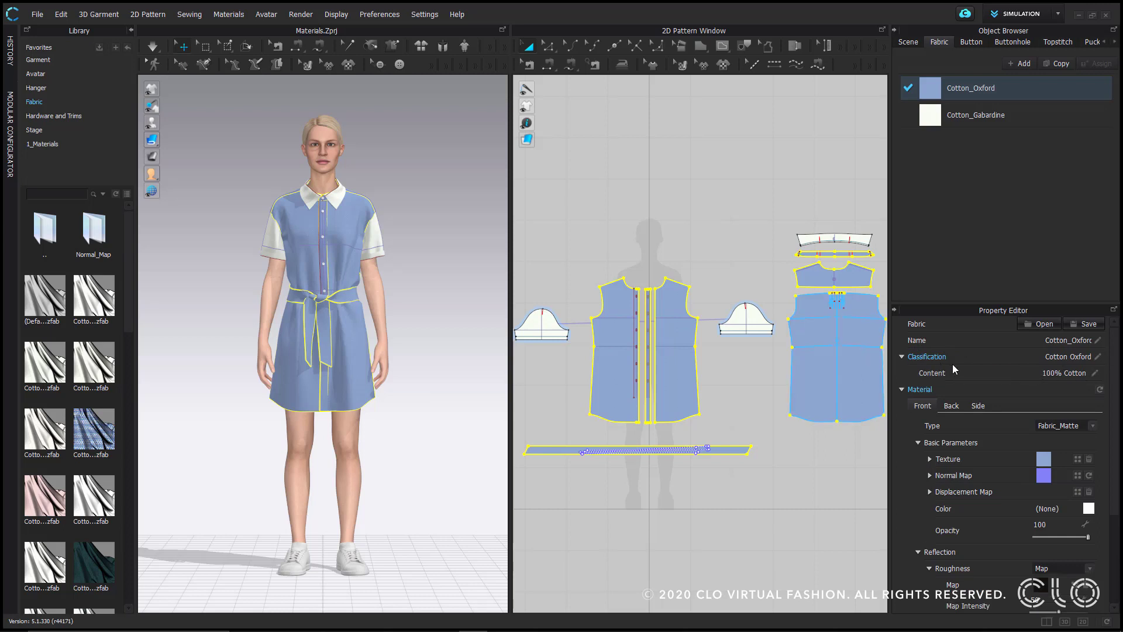
scroll(963, 394, down, 2)
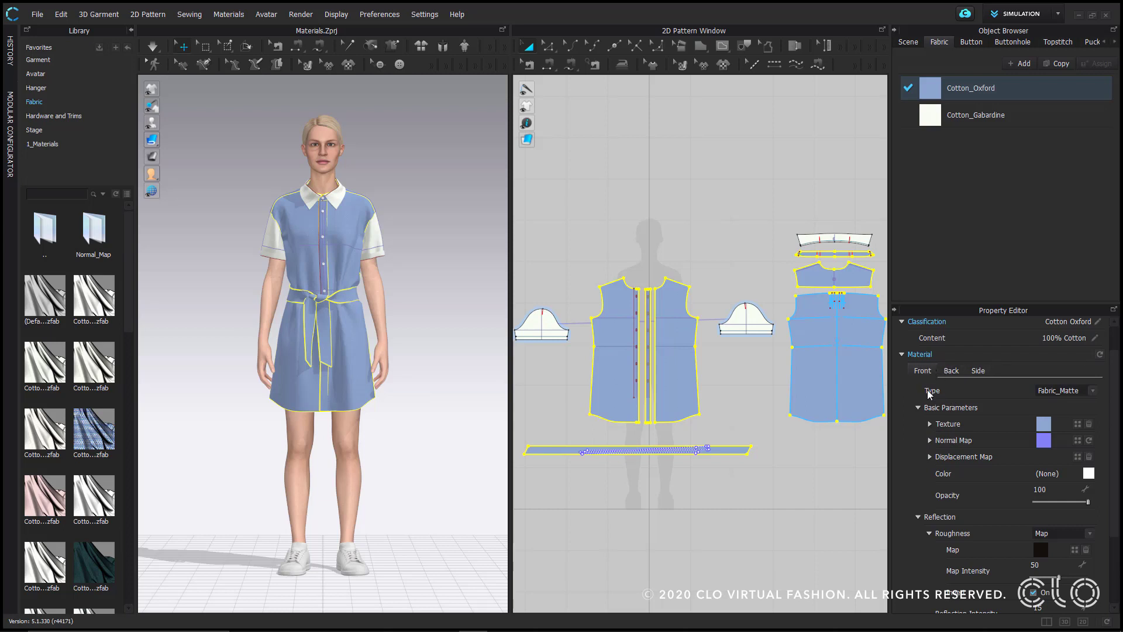
Set Cotton_Oxford's Material Type to Fabric_Silk/Satin and orbit the avatar to check the sheen.
click(1093, 393)
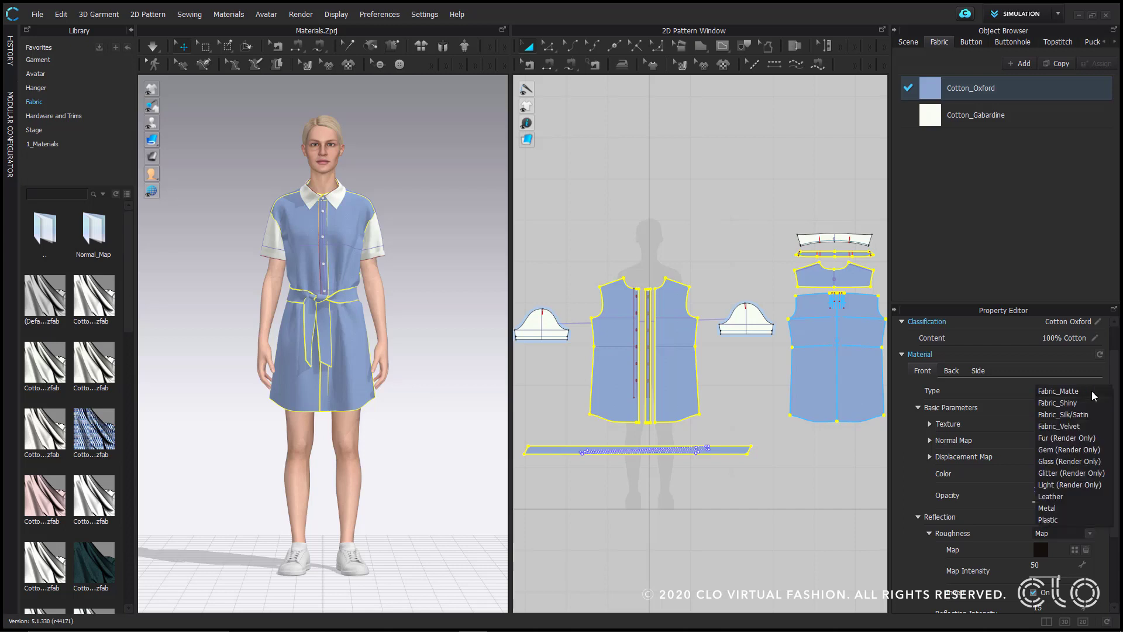
click(1071, 416)
scroll(436, 351, up, 5)
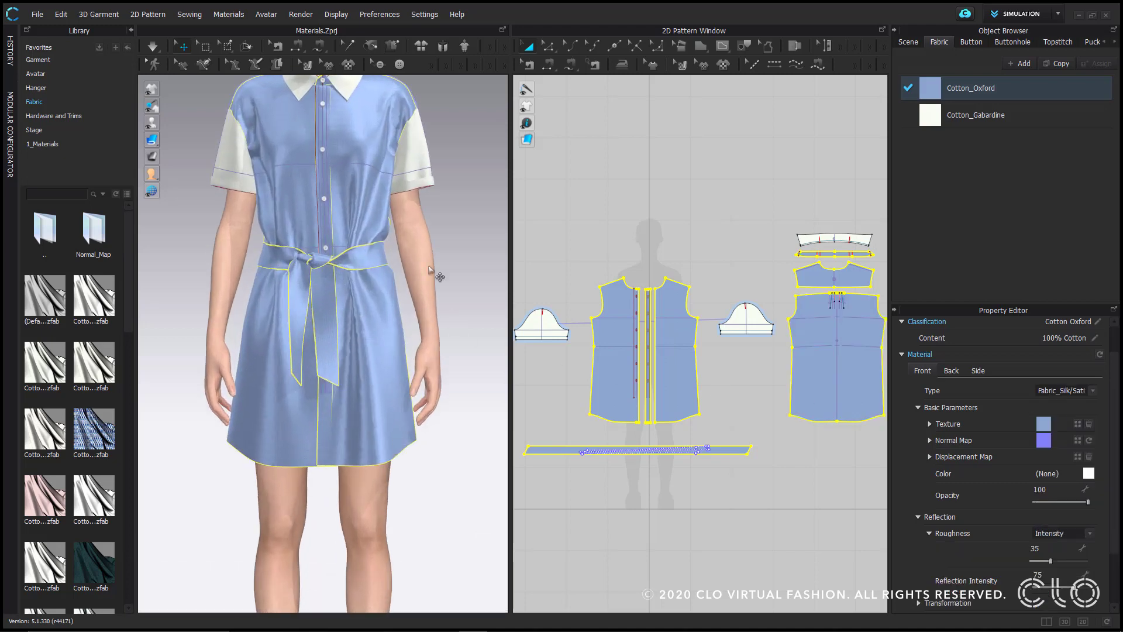
mouse_move(431, 368)
right_down()
mouse_move(386, 364)
mouse_move(433, 366)
right_up()
Try the Glitter (Render Only) material type, then switch back to Fabric_Silk/Satin.
click(1093, 391)
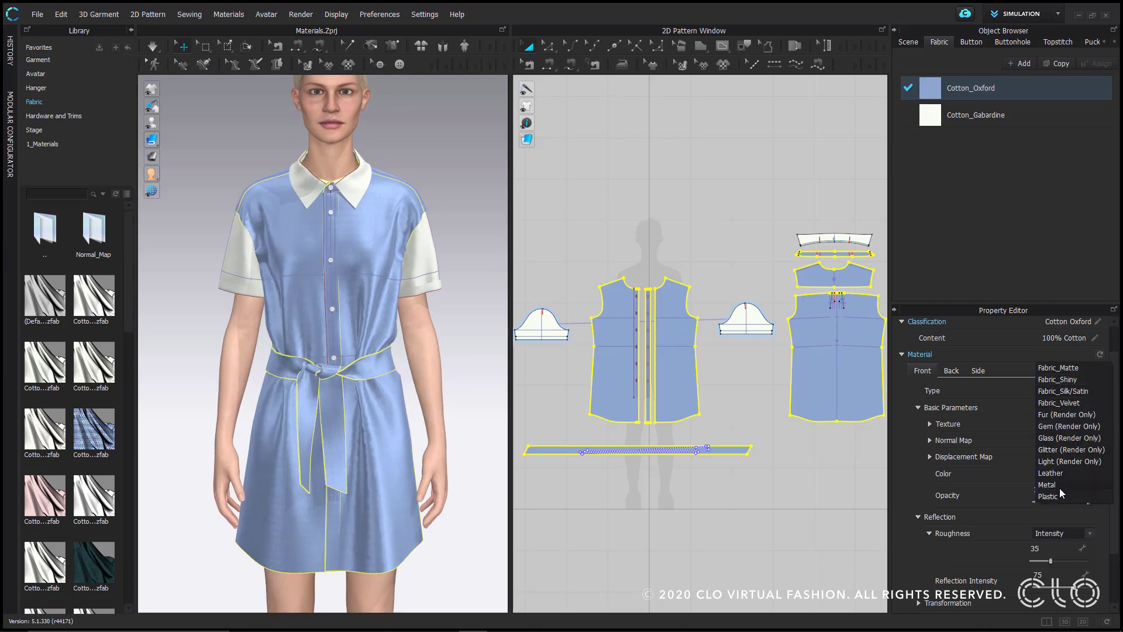
click(1067, 449)
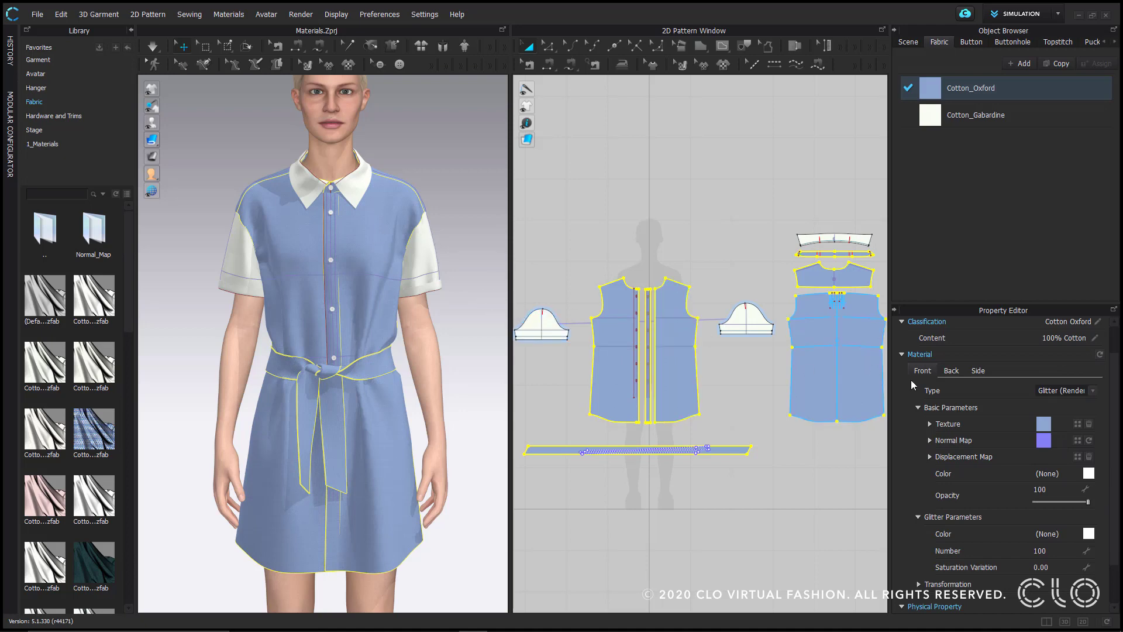
click(1081, 391)
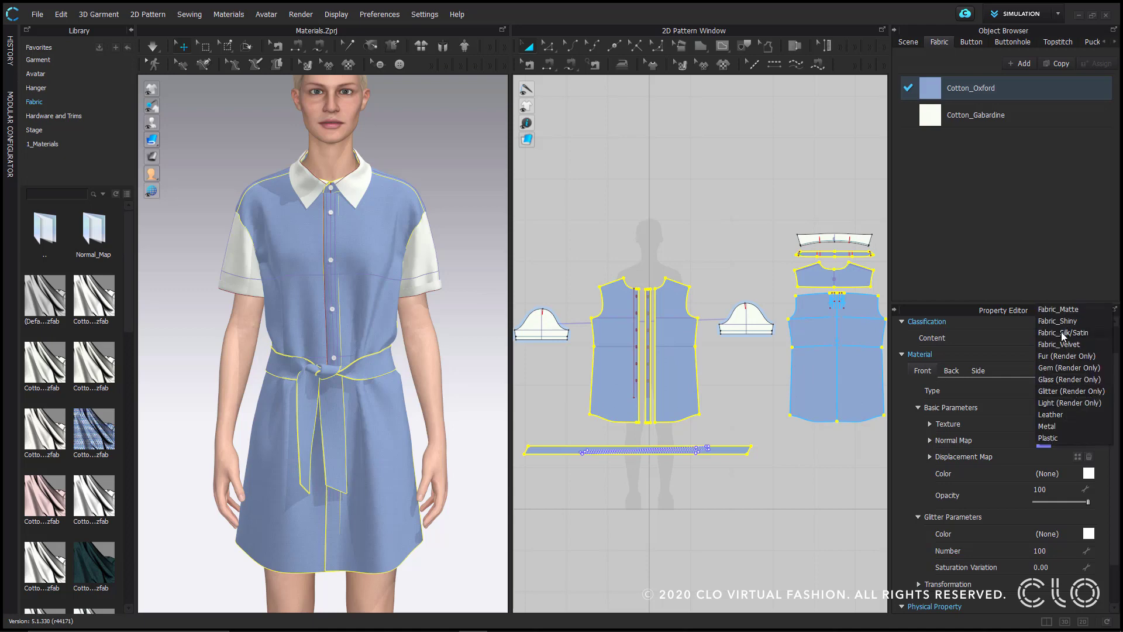
click(1064, 332)
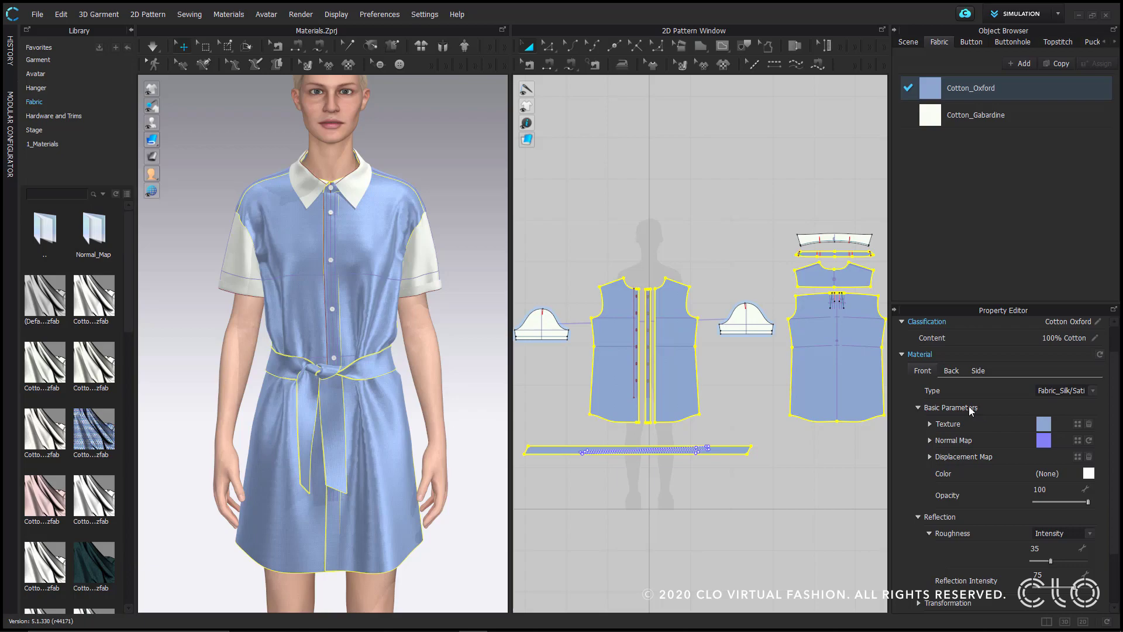
Deselect the front and back pieces, then browse for a new texture image but cancel, keeping the current one.
ctrl+click(673, 323)
scroll(374, 210, up, 10)
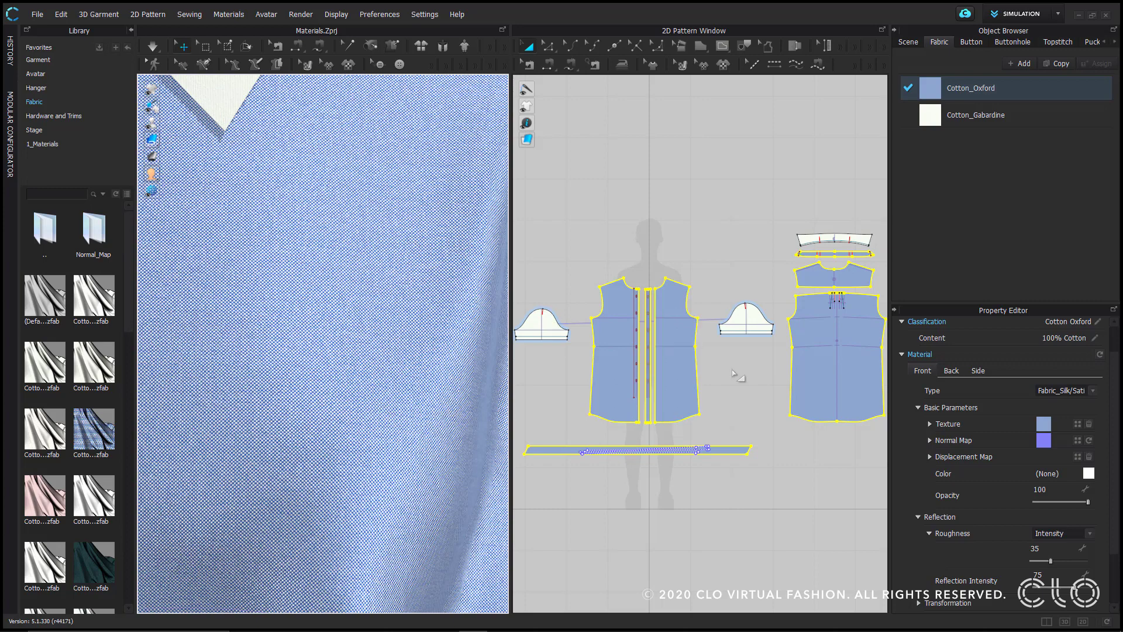
ctrl+click(792, 371)
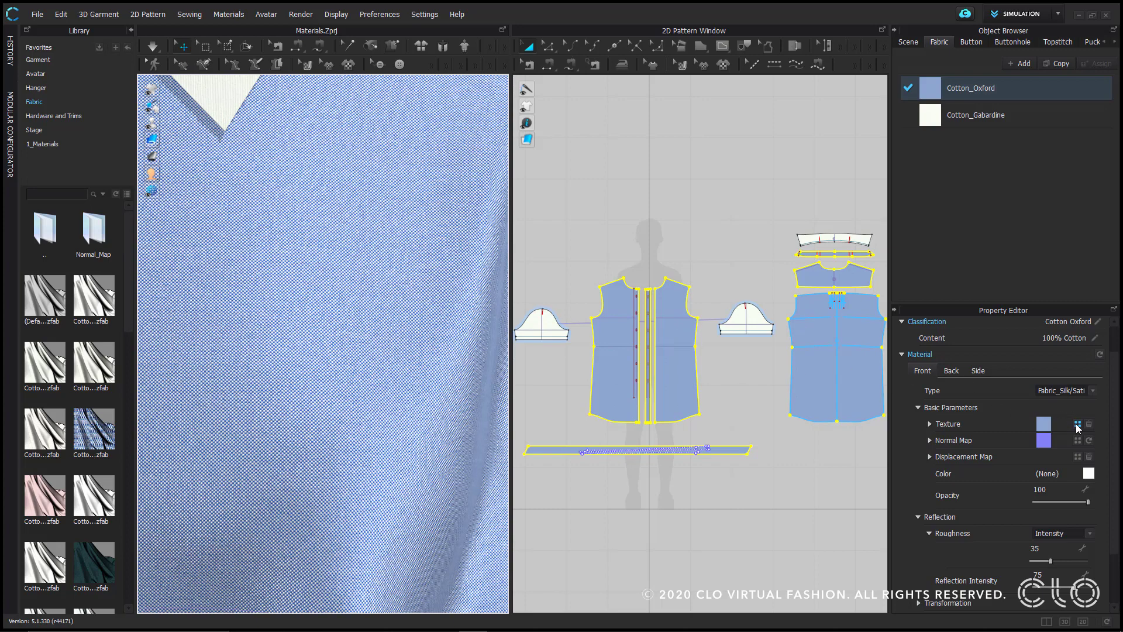
click(1053, 423)
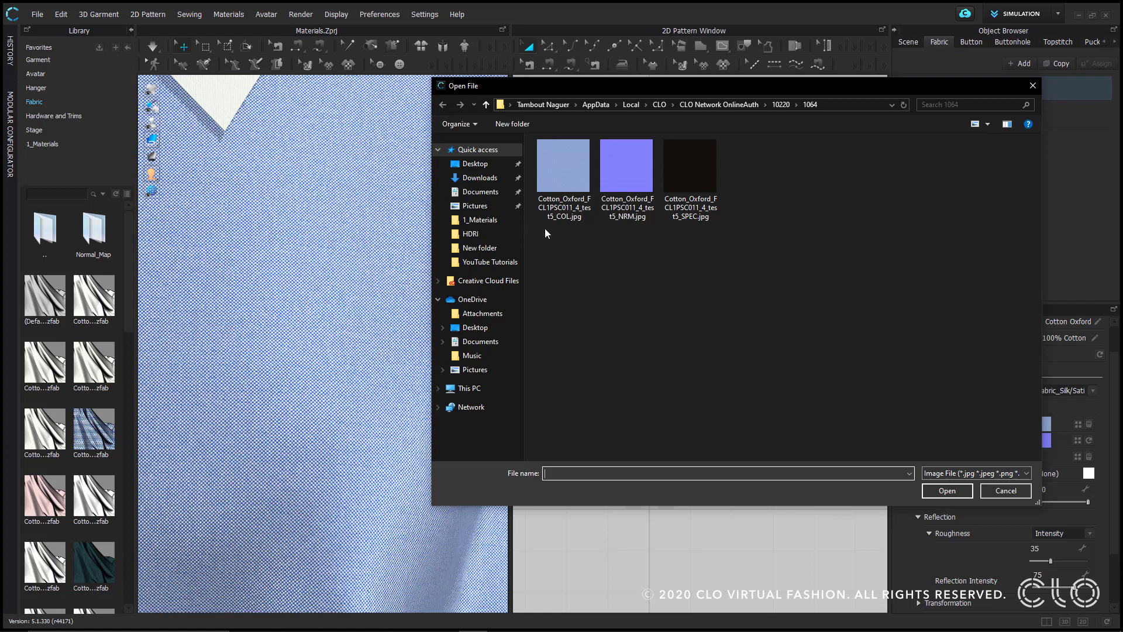
click(1021, 490)
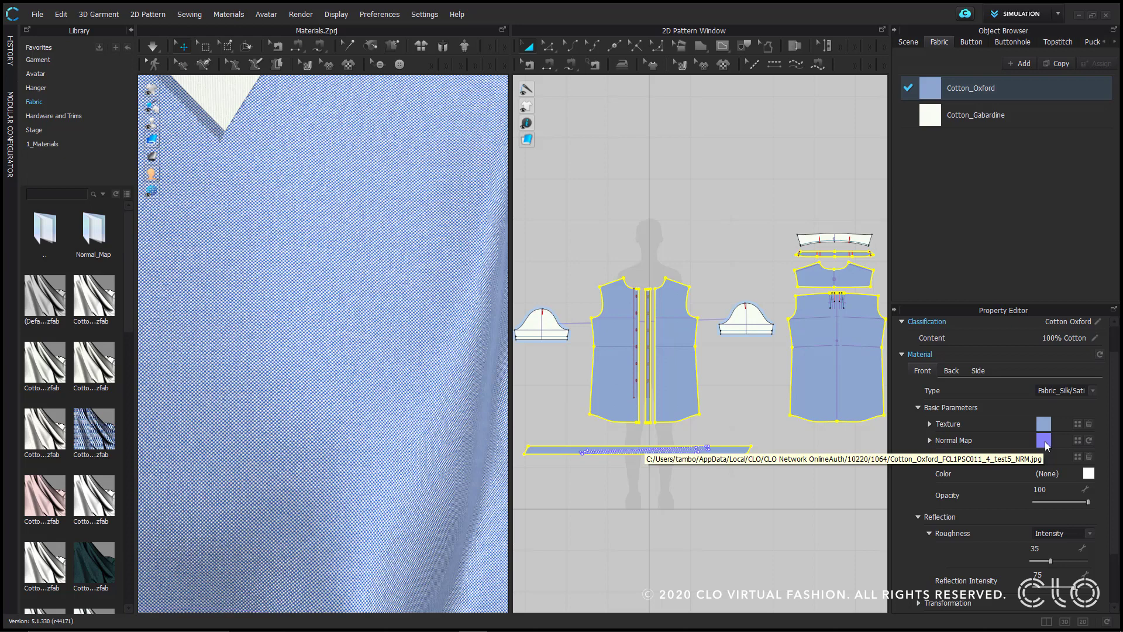
Raise Cotton_Oxford's normal map intensity to 200 and inspect the close-up weave.
click(929, 440)
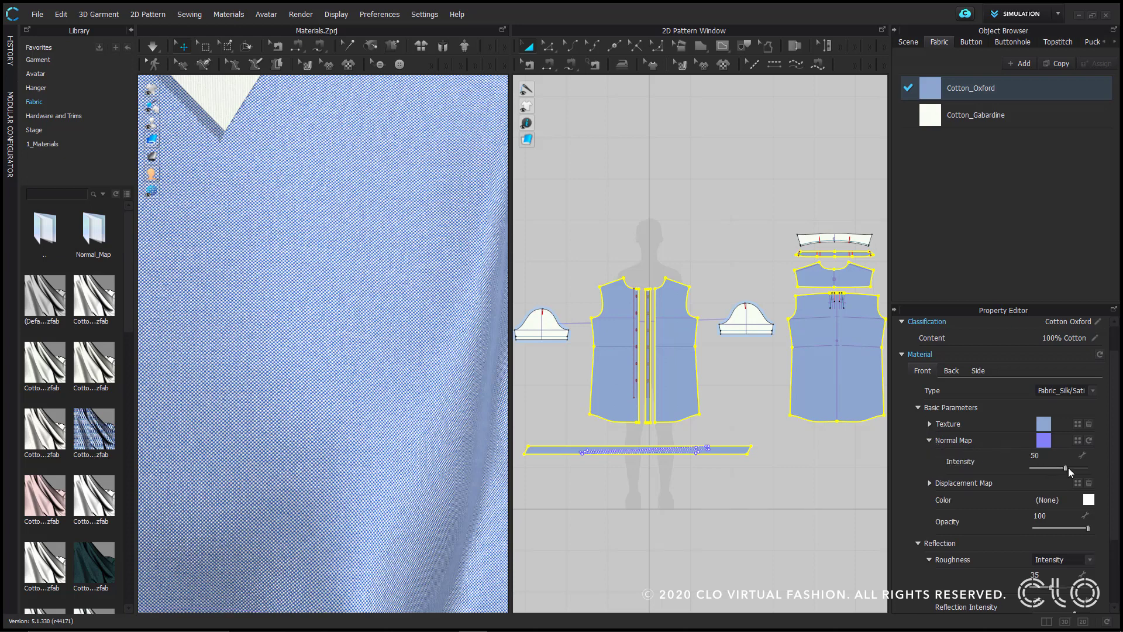
drag(1070, 468, 1093, 464)
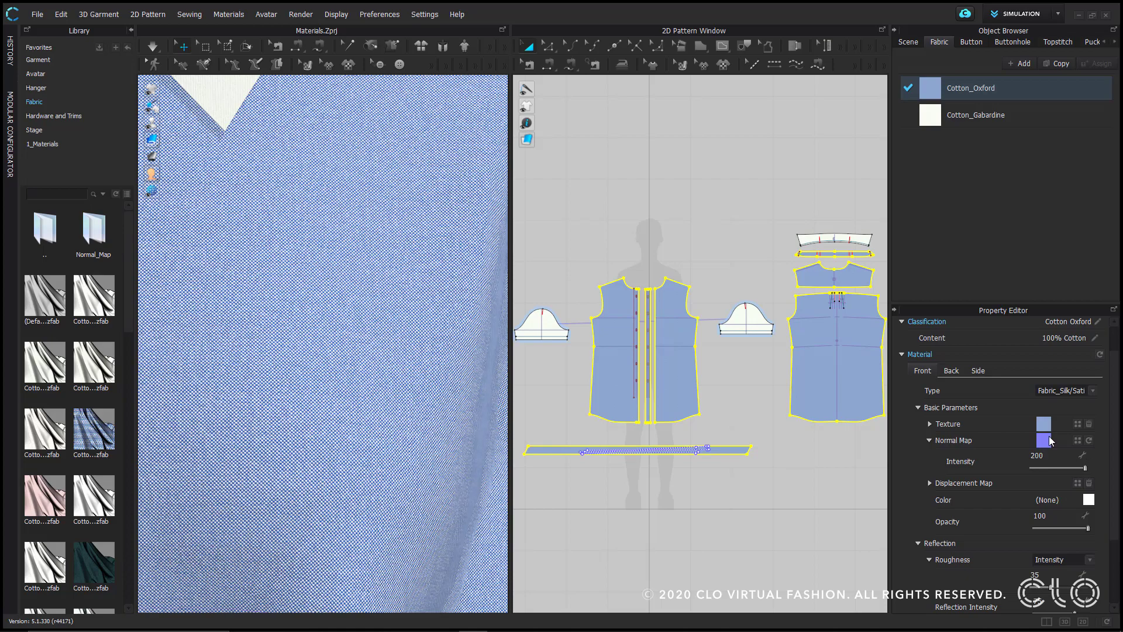
scroll(439, 351, down, 3)
middle_drag(439, 351, 389, 351)
scroll(400, 344, up, 6)
scroll(400, 344, down, 3)
scroll(384, 339, up, 1)
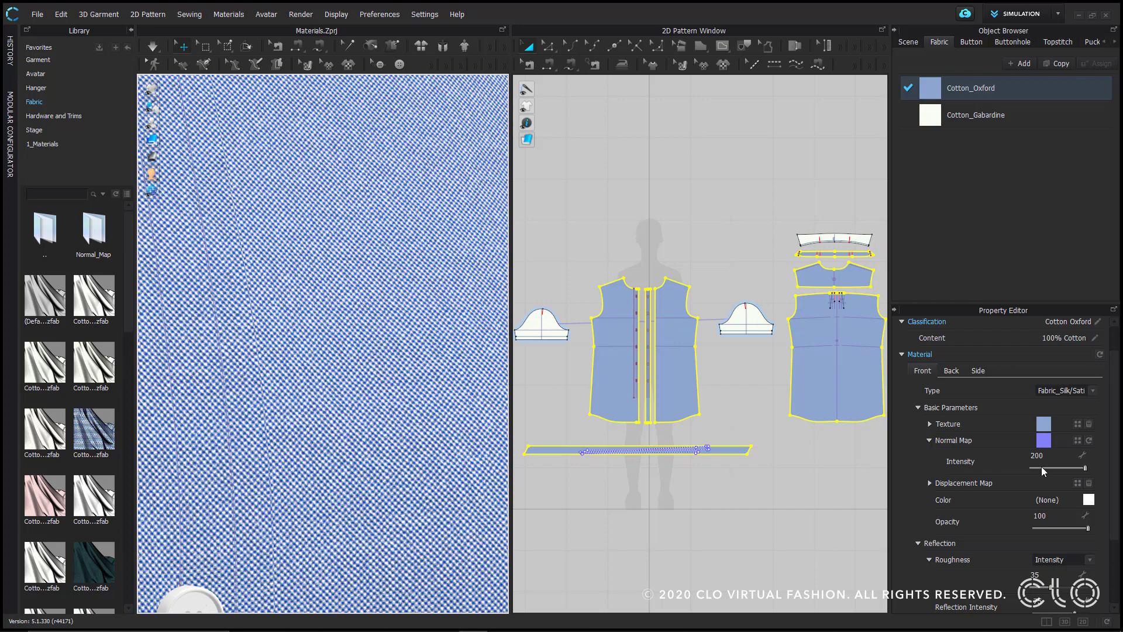
Lower the normal map intensity to 20 and view the collar and placket from the front.
drag(1044, 466, 1063, 465)
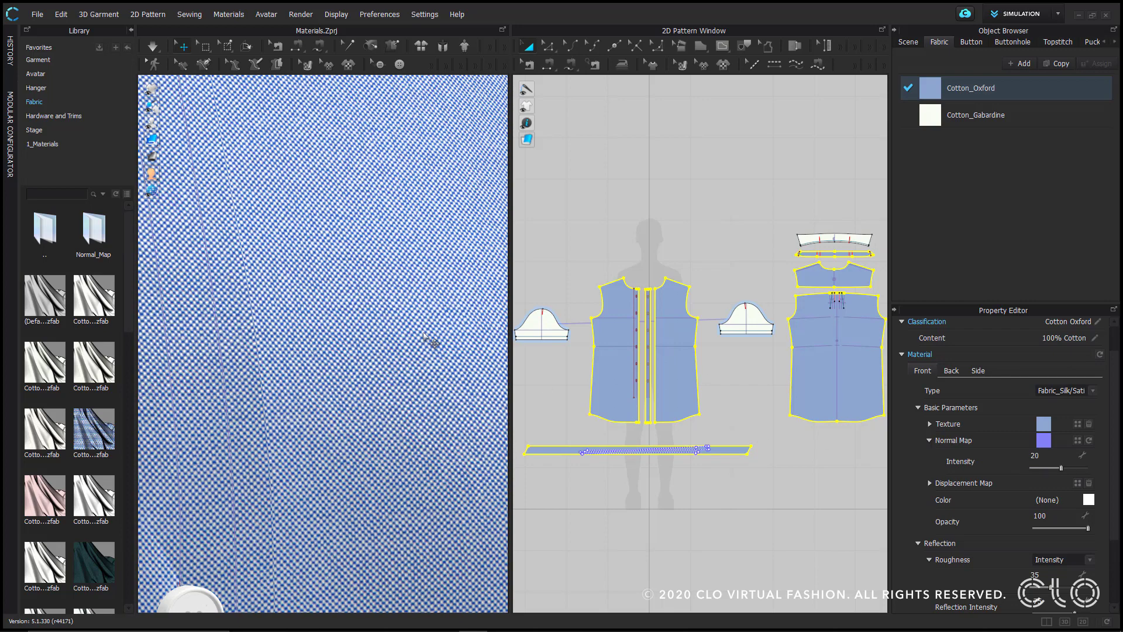
scroll(432, 341, down, 4)
scroll(428, 339, down, 3)
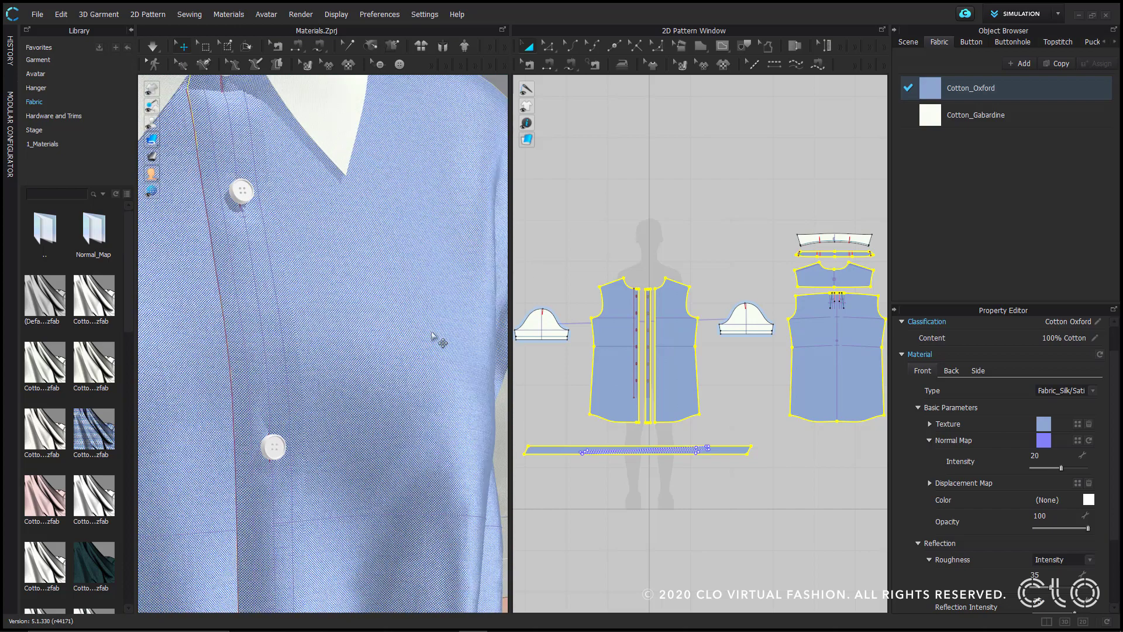
scroll(430, 337, down, 3)
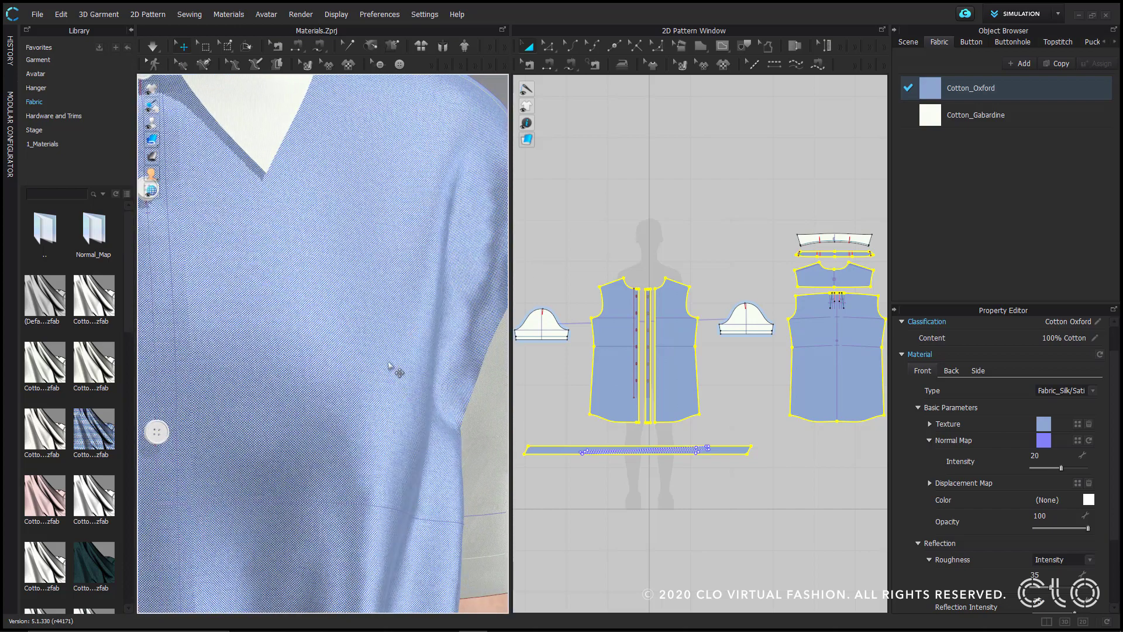
scroll(380, 380, down, 2)
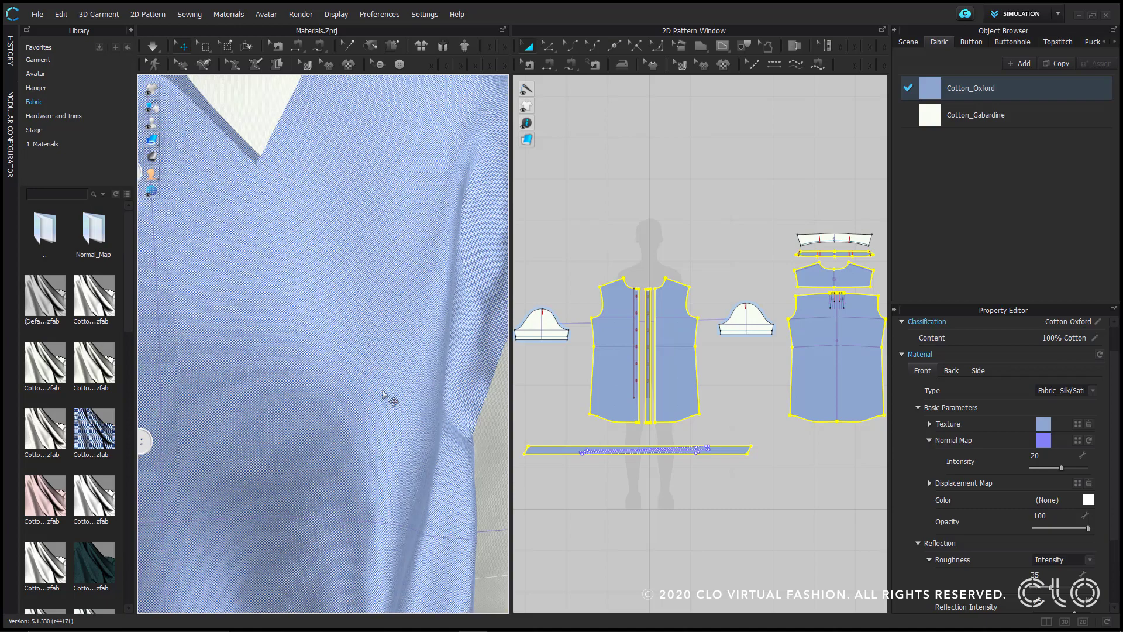
scroll(370, 344, down, 3)
right_drag(368, 342, 409, 280)
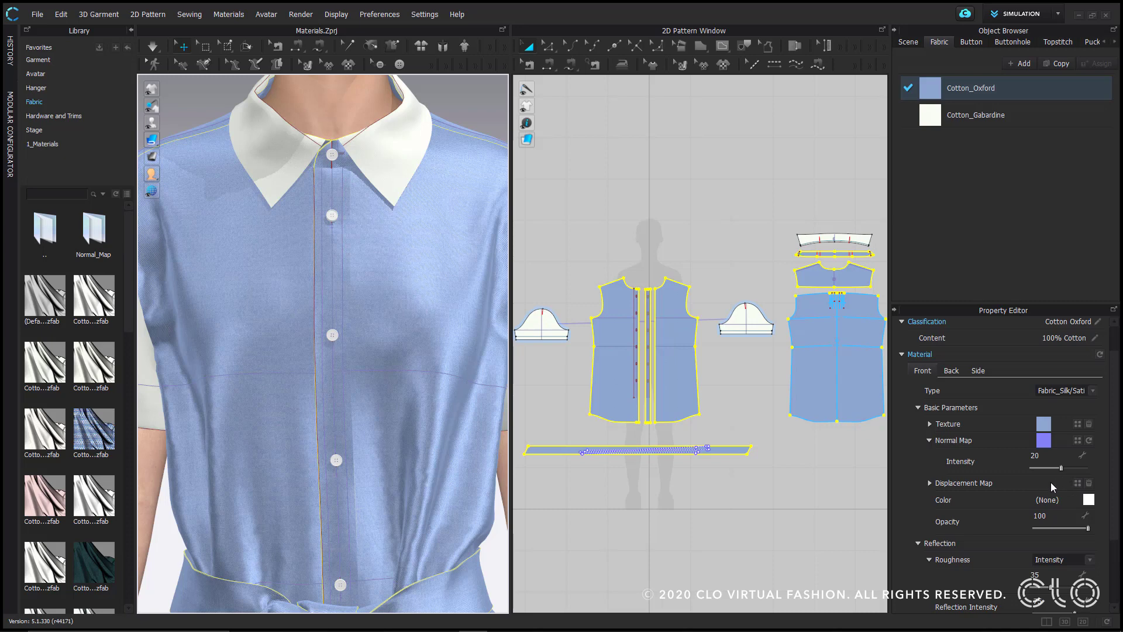
Tint the fabric from maroon to a bright pink in the Color dialog.
scroll(1051, 482, down, 2)
scroll(971, 444, down, 3)
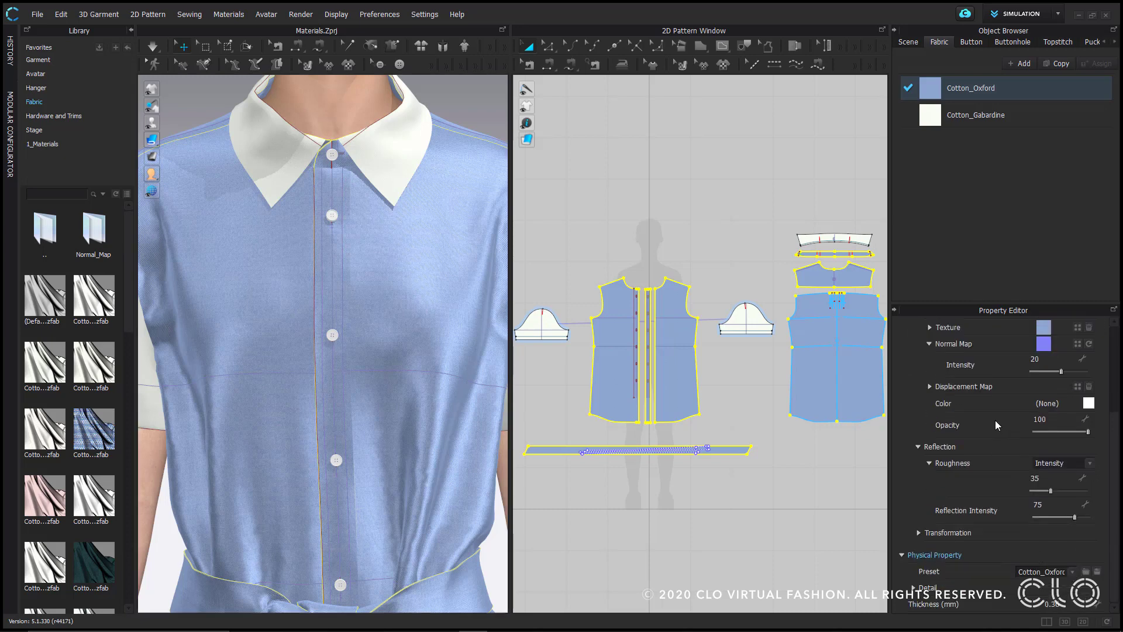
click(1089, 403)
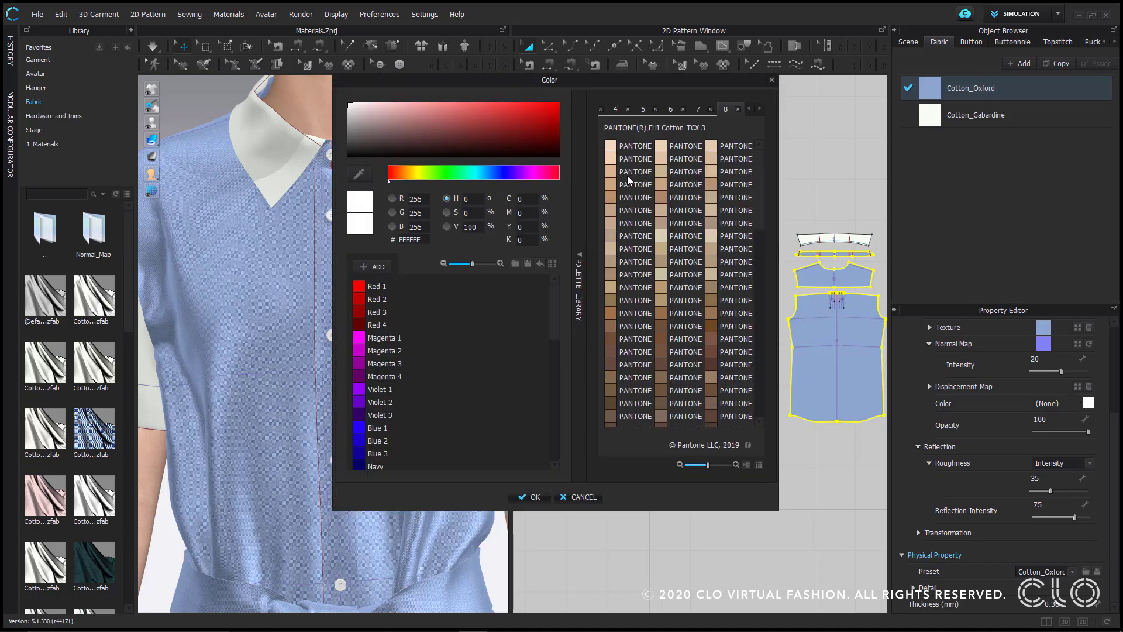
click(433, 109)
click(451, 126)
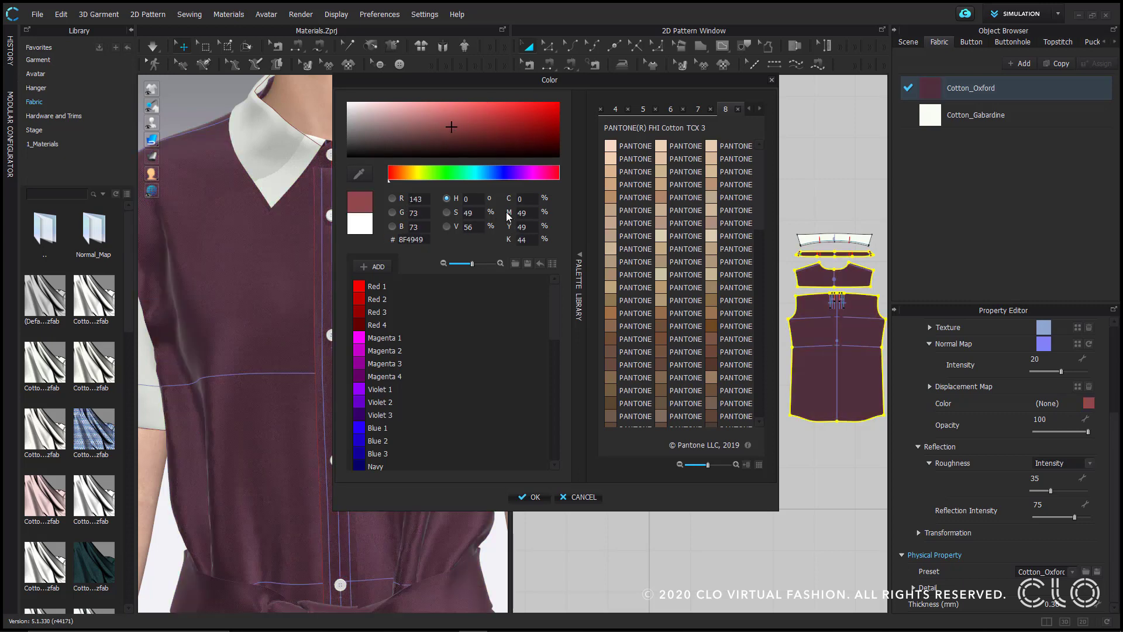
click(448, 114)
click(426, 109)
drag(429, 109, 450, 104)
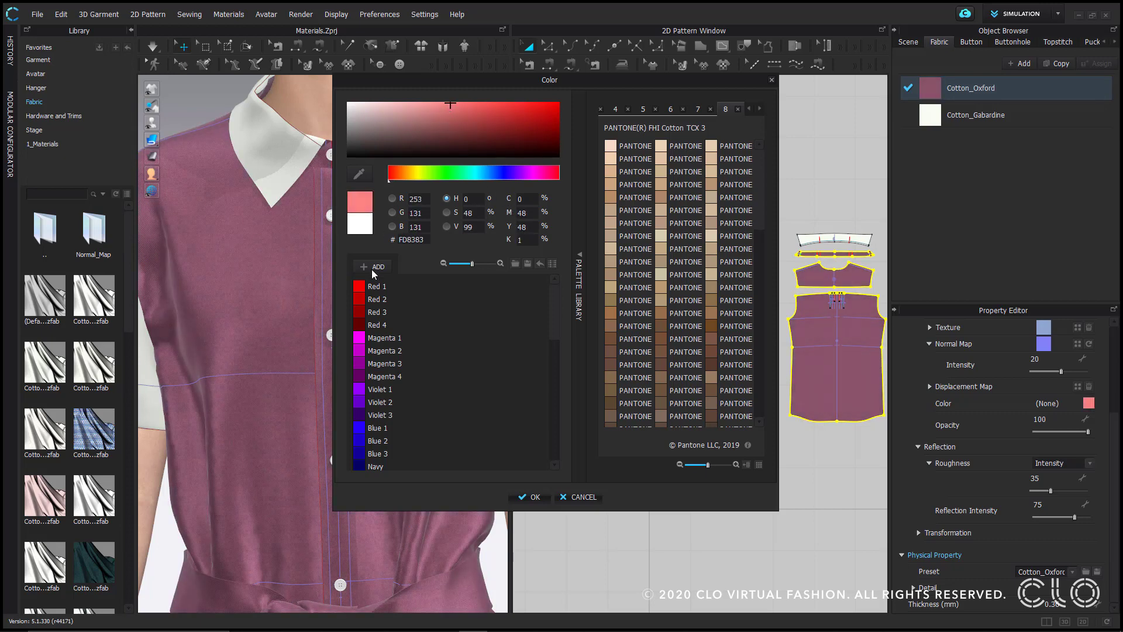
Save the pink as a new named swatch and toggle the palette between list and grid views.
click(374, 268)
scroll(436, 325, down, 8)
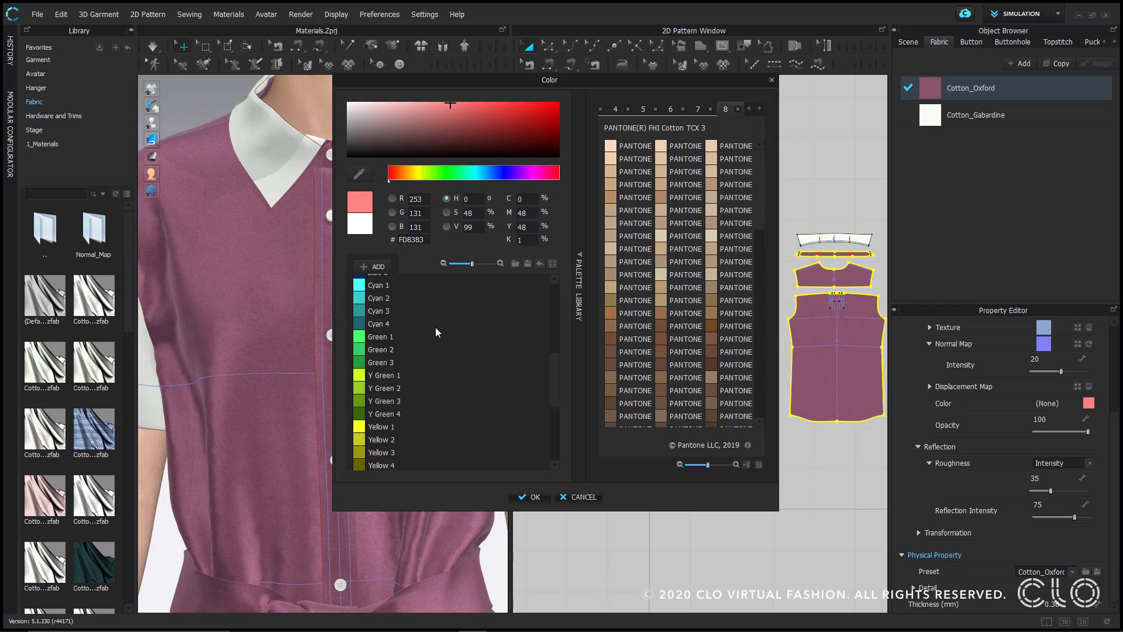
double_click(378, 458)
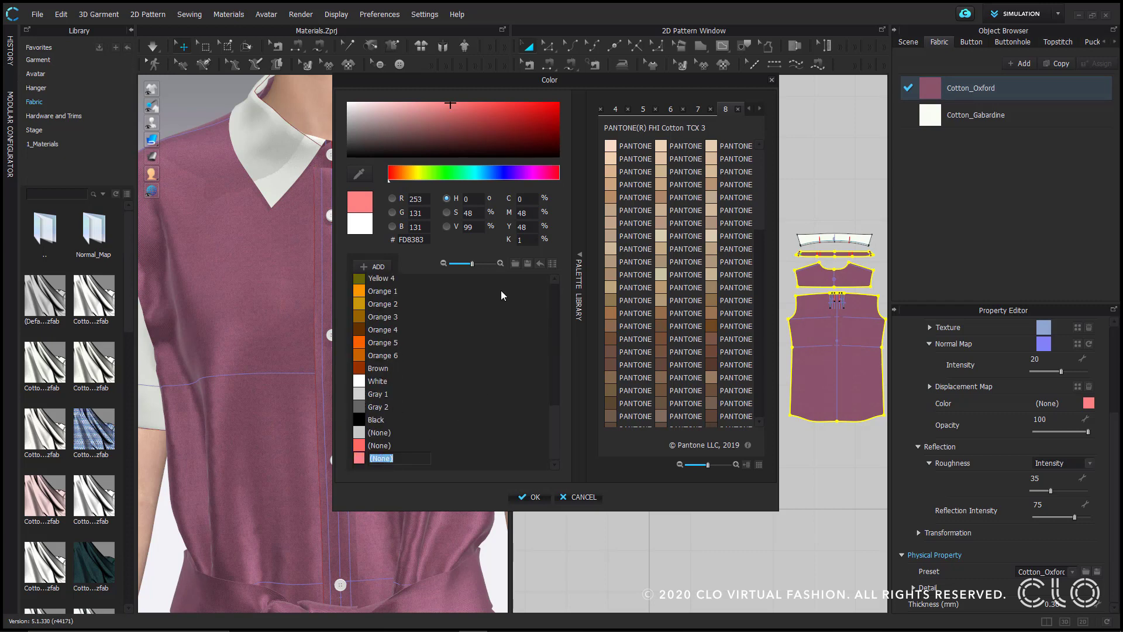
click(551, 266)
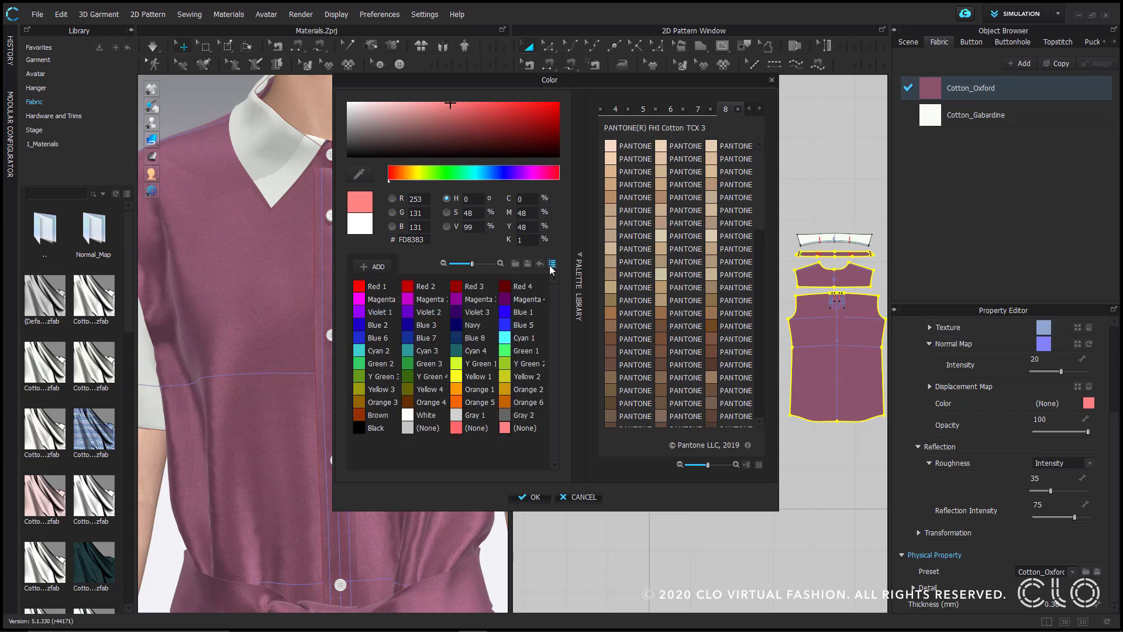
click(550, 266)
click(550, 267)
click(551, 266)
Eyedrop the pale grey-blue BEC3BB from the collar and browse earlier Pantone palette pages.
click(360, 173)
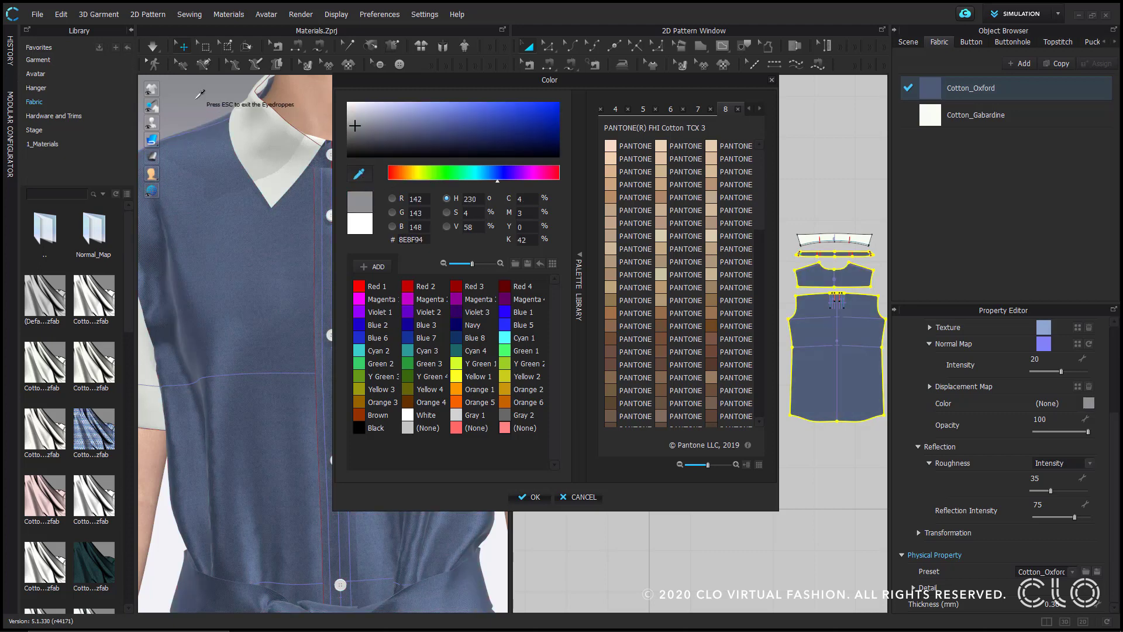
click(270, 153)
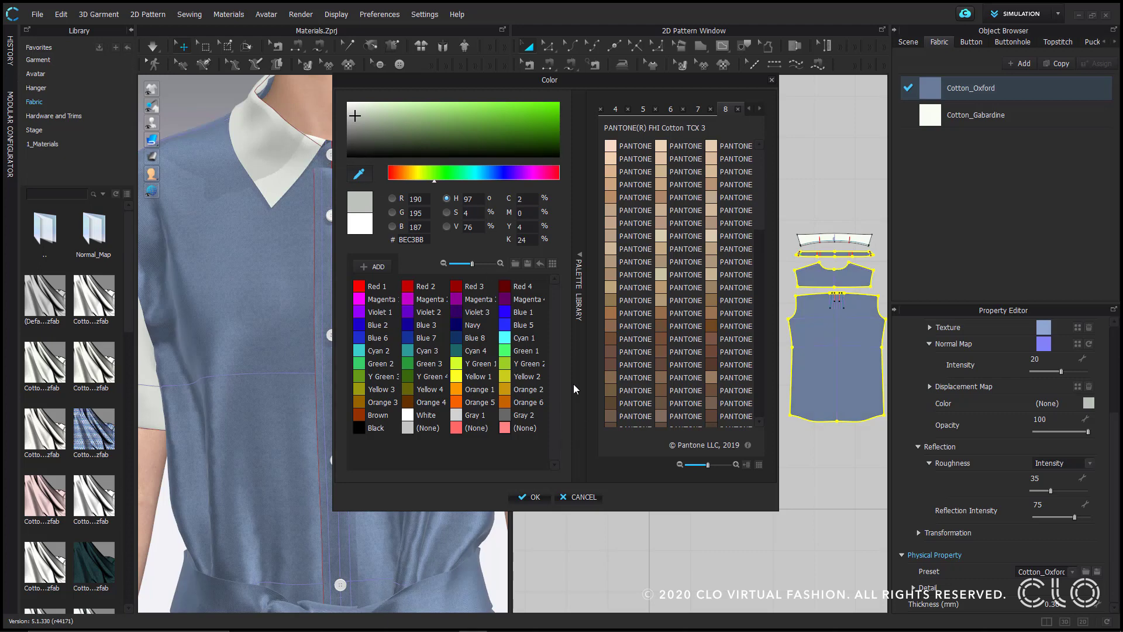
click(751, 109)
click(751, 109)
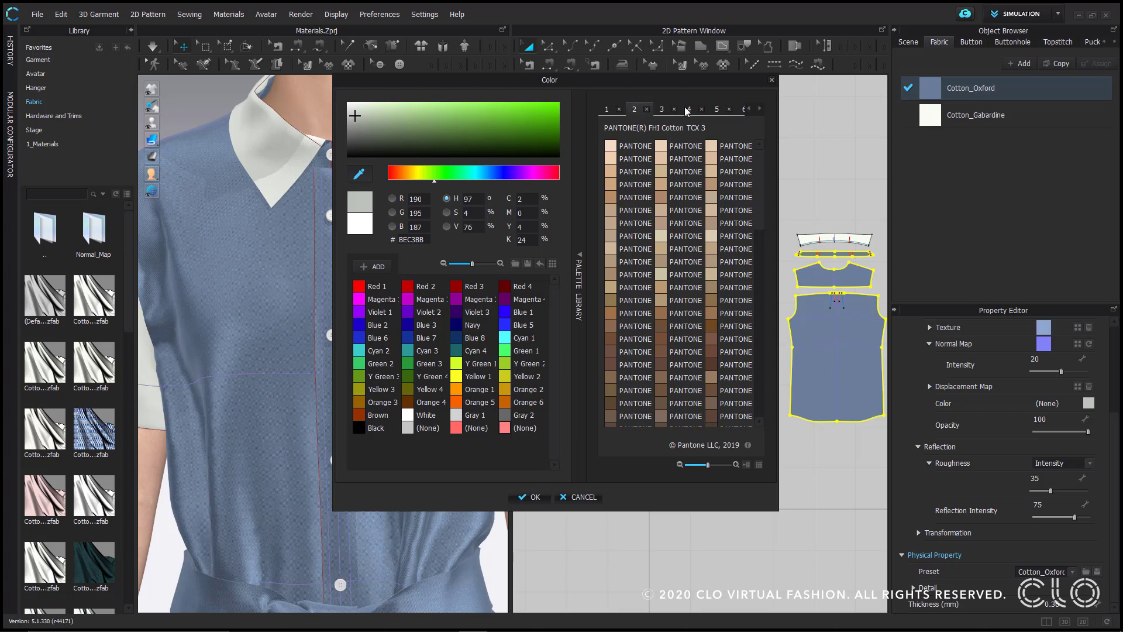
scroll(713, 175, up, 15)
scroll(735, 176, down, 8)
scroll(734, 197, up, 8)
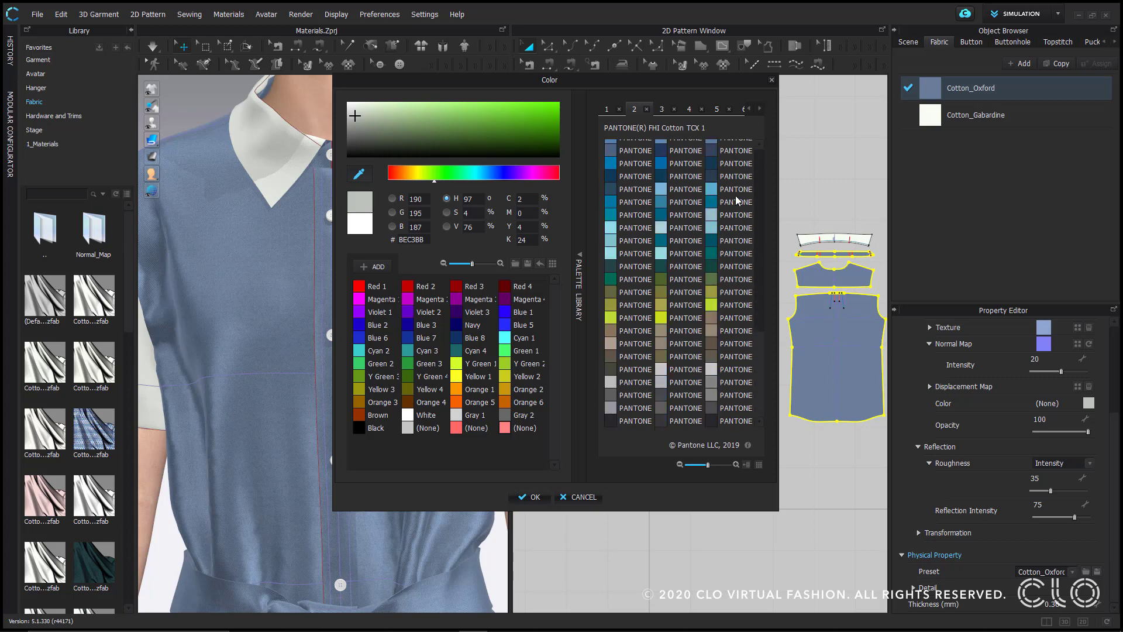
Page forward to the last Pantone palette page, then cancel loading an extra palette file.
click(760, 109)
click(762, 111)
click(761, 111)
click(761, 111)
click(762, 111)
click(762, 112)
click(761, 111)
click(760, 110)
click(760, 111)
click(759, 109)
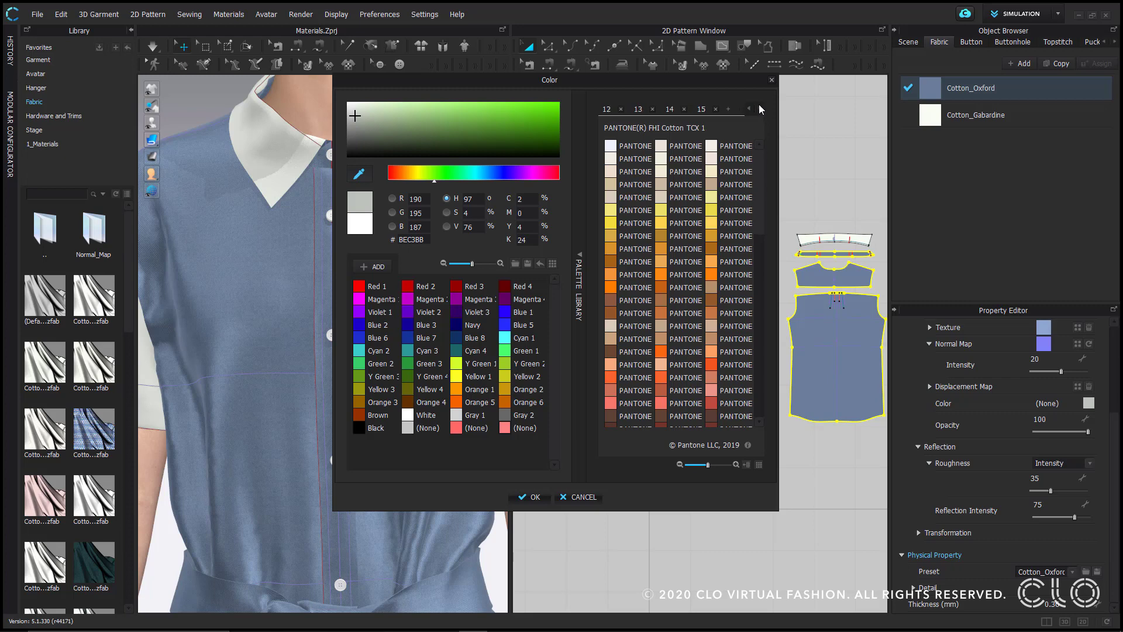
click(729, 110)
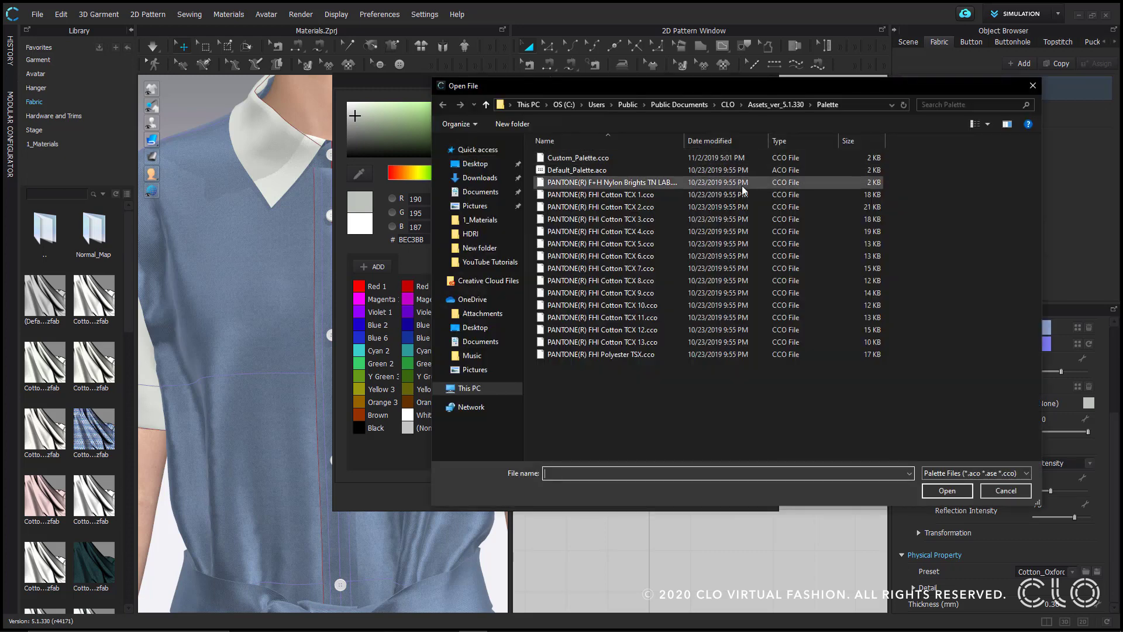
click(1006, 491)
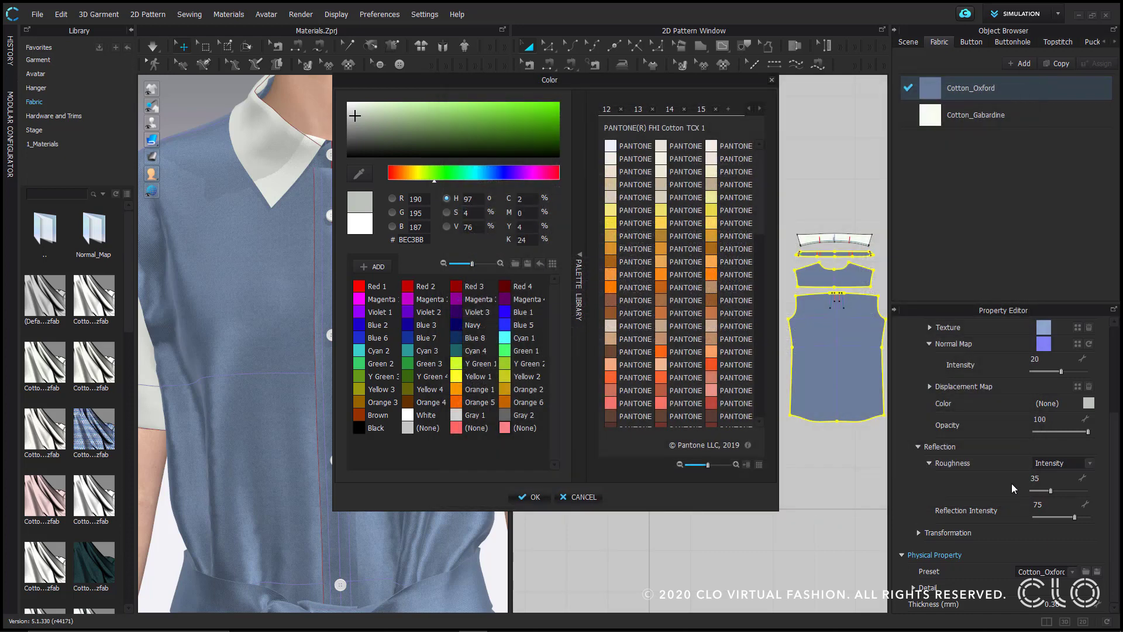
Apply the BEC3BB colour, test the Opacity slider, and lower Roughness from 35 to 32.
click(529, 497)
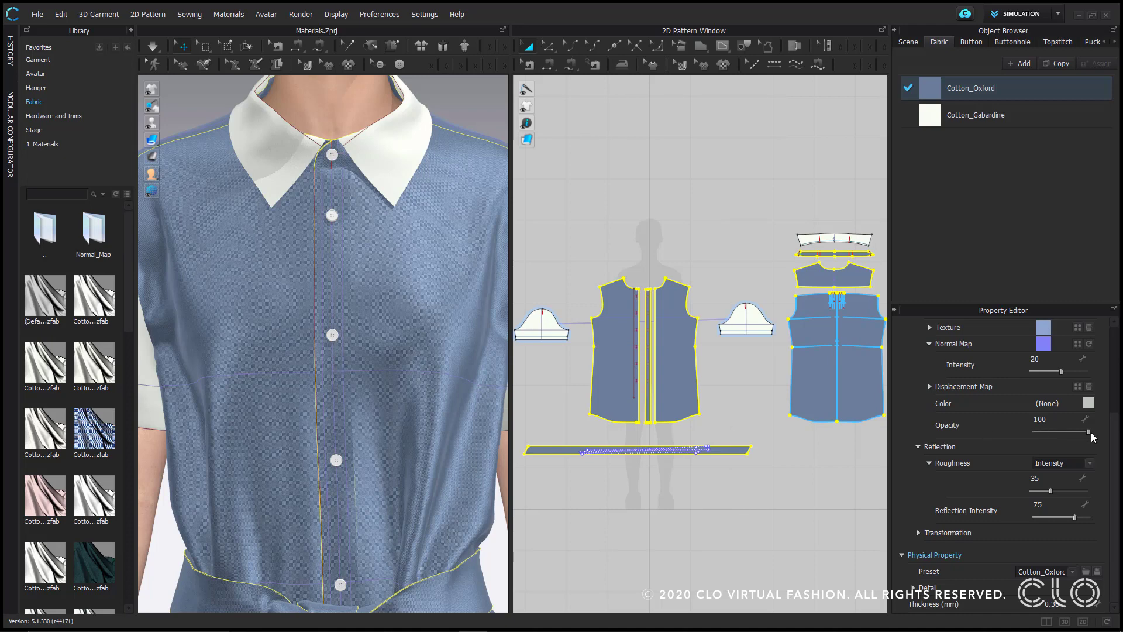
mouse_move(1088, 431)
mouse_down()
mouse_move(1045, 431)
mouse_move(1091, 431)
mouse_up()
scroll(985, 480, up, 3)
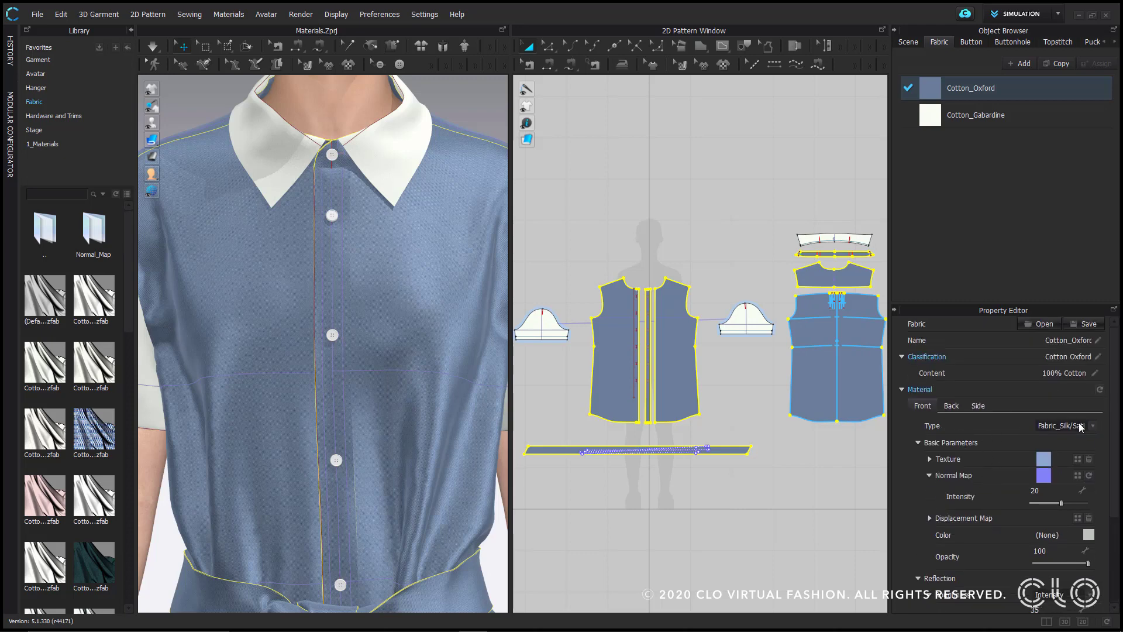
scroll(1007, 423, down, 3)
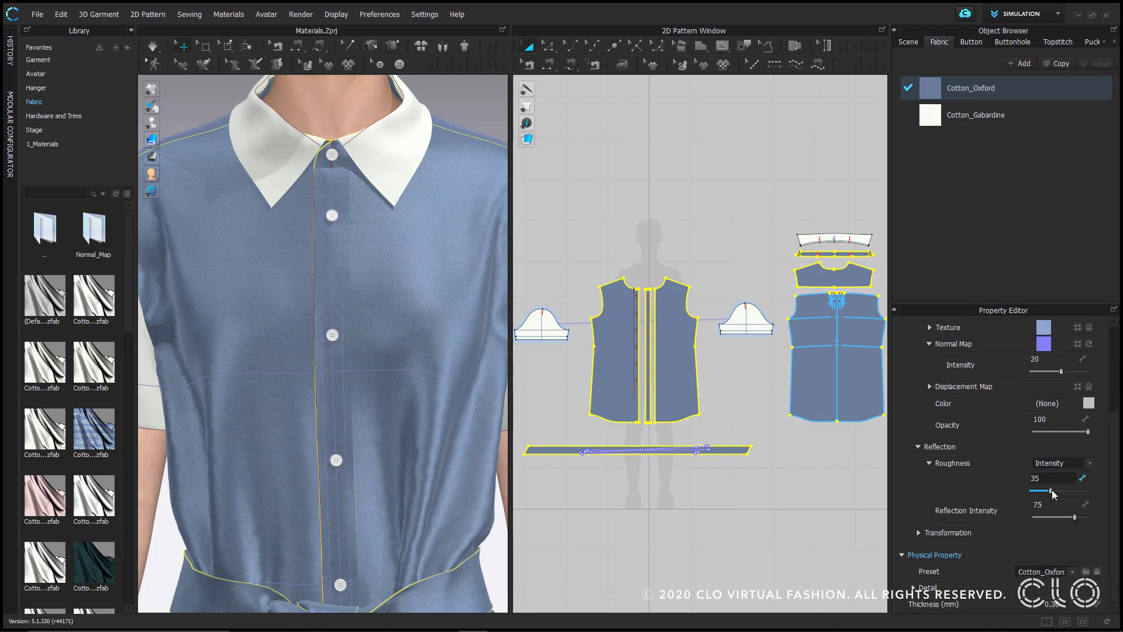
mouse_move(1052, 491)
mouse_down()
mouse_move(1074, 490)
mouse_move(1024, 488)
mouse_move(1045, 489)
mouse_move(1075, 518)
mouse_move(1038, 518)
mouse_move(1075, 518)
mouse_move(1049, 492)
mouse_up()
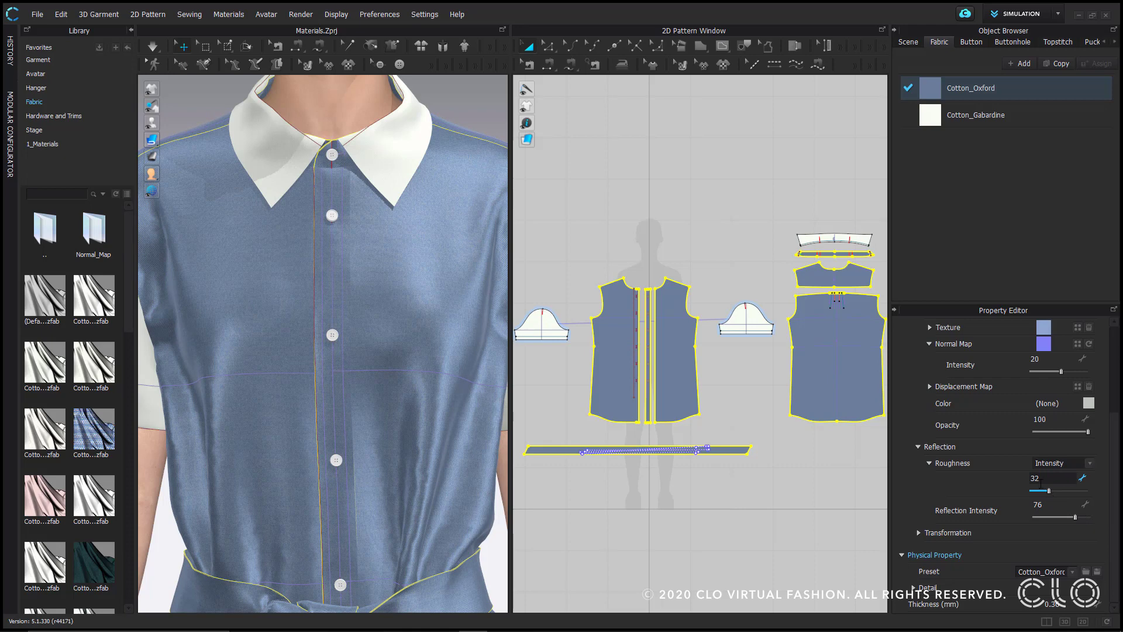
Switch the fabric's Roughness mode to Map.
click(1090, 463)
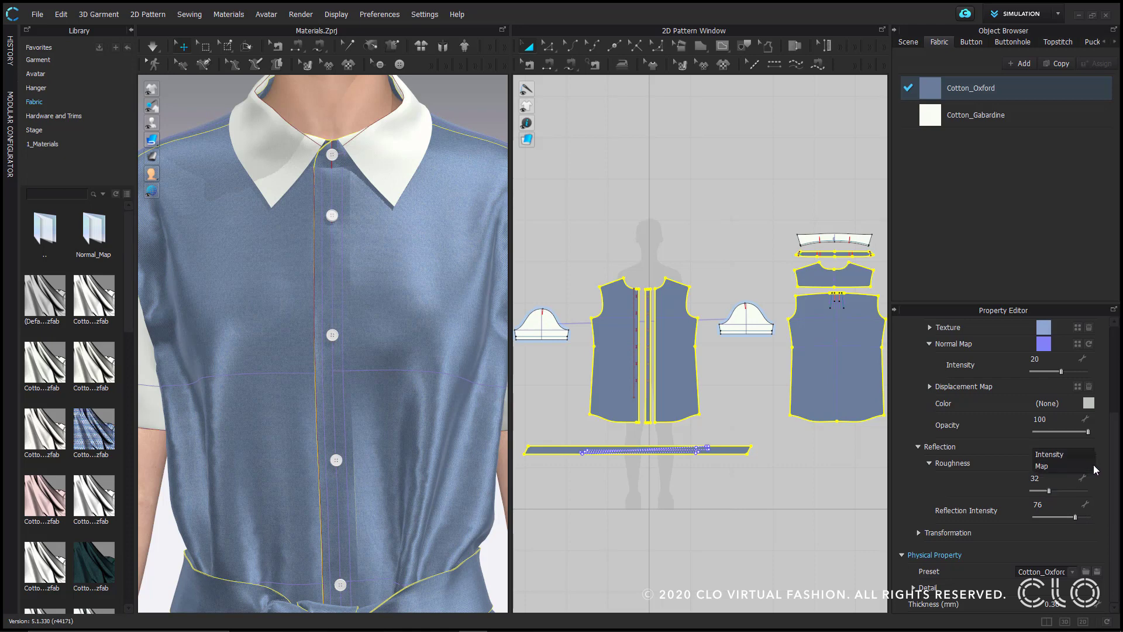
click(1047, 473)
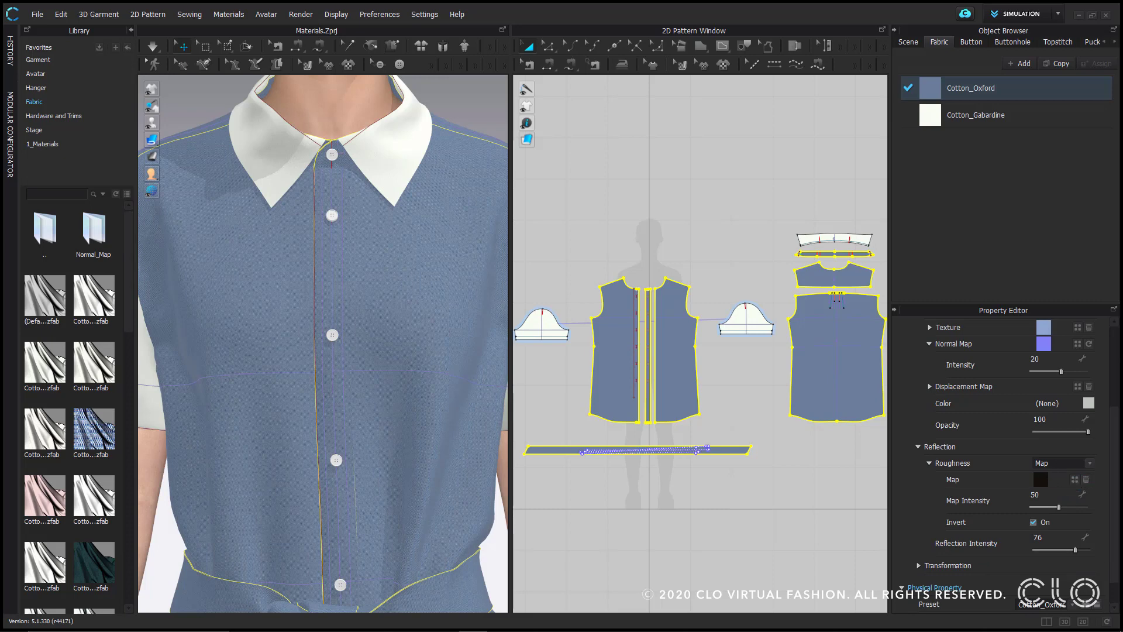
scroll(986, 475, down, 1)
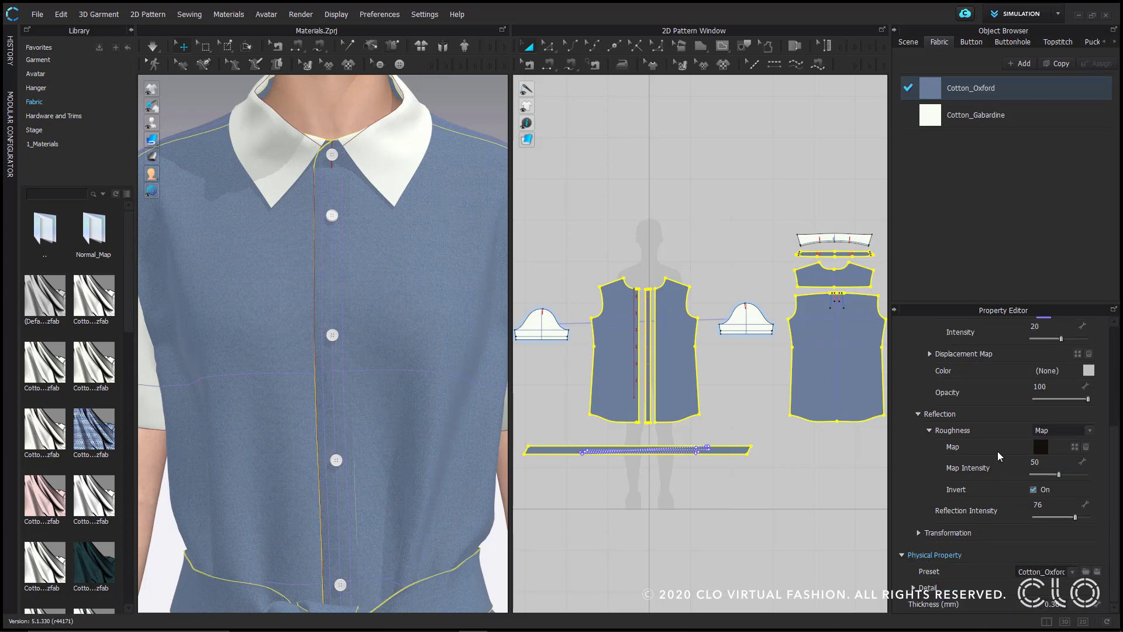
Turn on Lock Aspect Ratio under Transformation > Texture, leaving the width at 6.752 in.
click(918, 532)
scroll(1008, 510, down, 2)
click(930, 482)
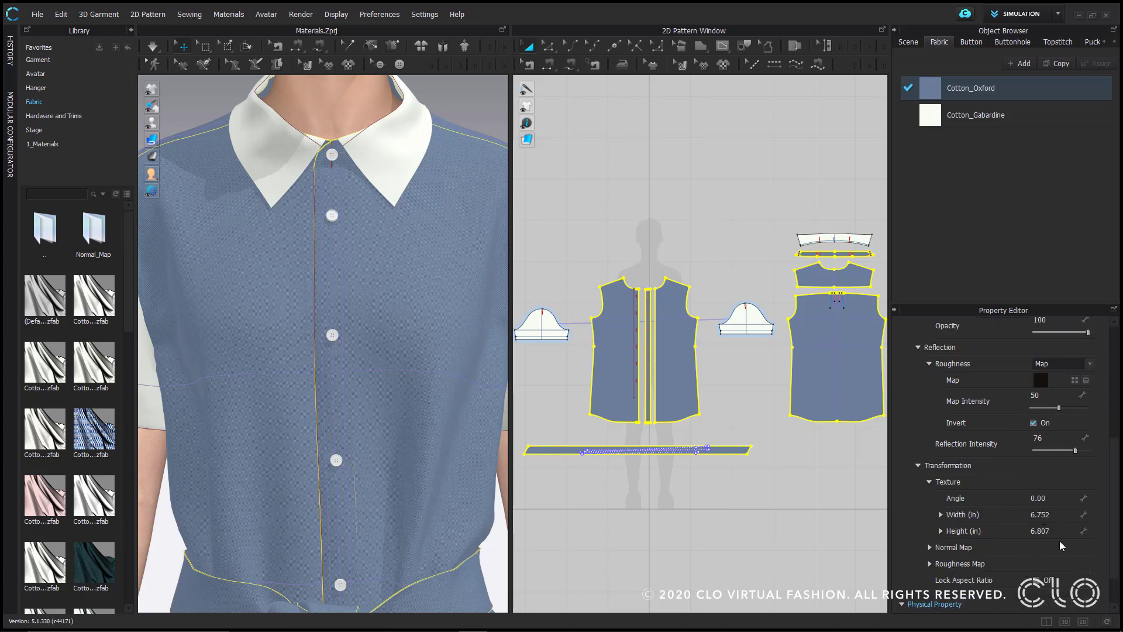
click(1039, 582)
click(1051, 516)
text(6)
key(Escape)
Collapse the Transformation settings and set the physical property preset to Fur_Mink_Skin.
click(929, 482)
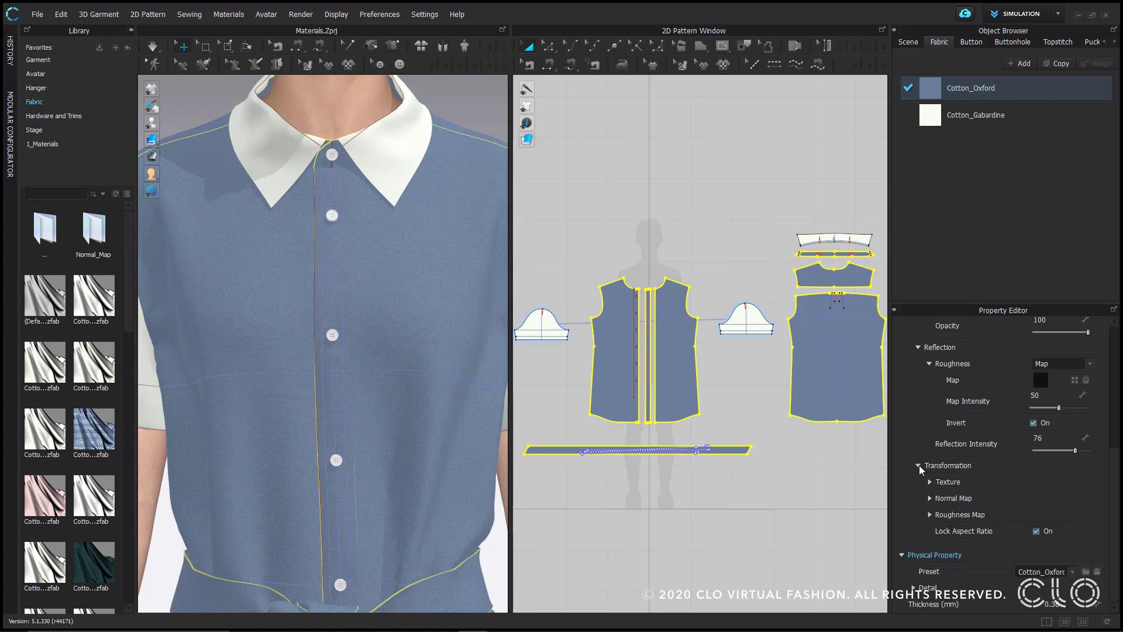
click(918, 465)
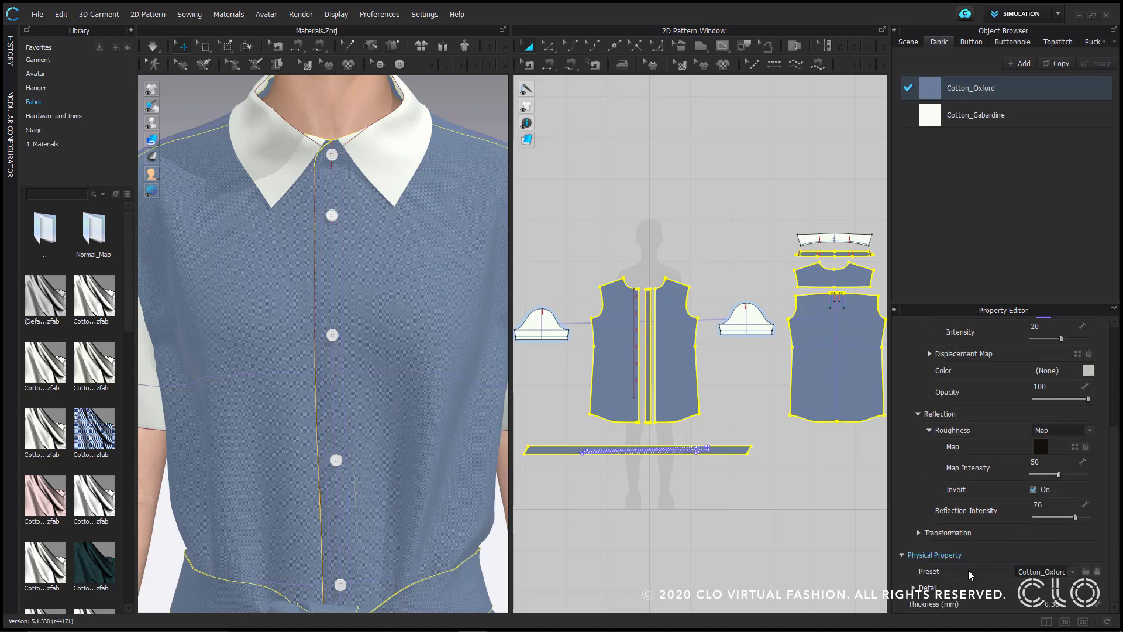
click(1072, 573)
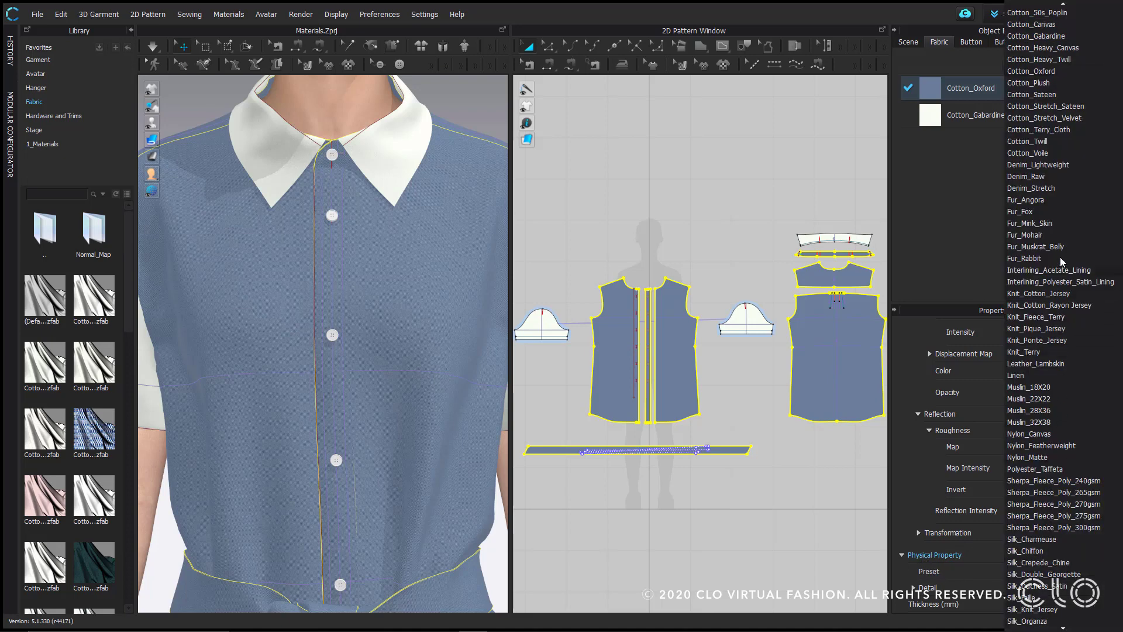
scroll(66, 330, down, 3)
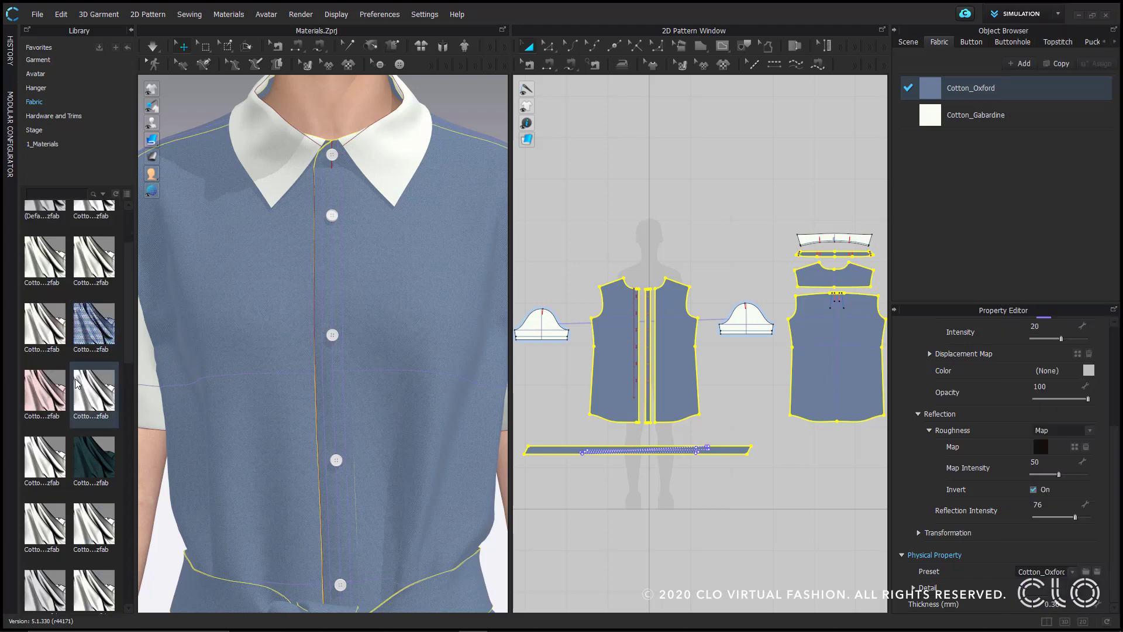
scroll(66, 331, down, 2)
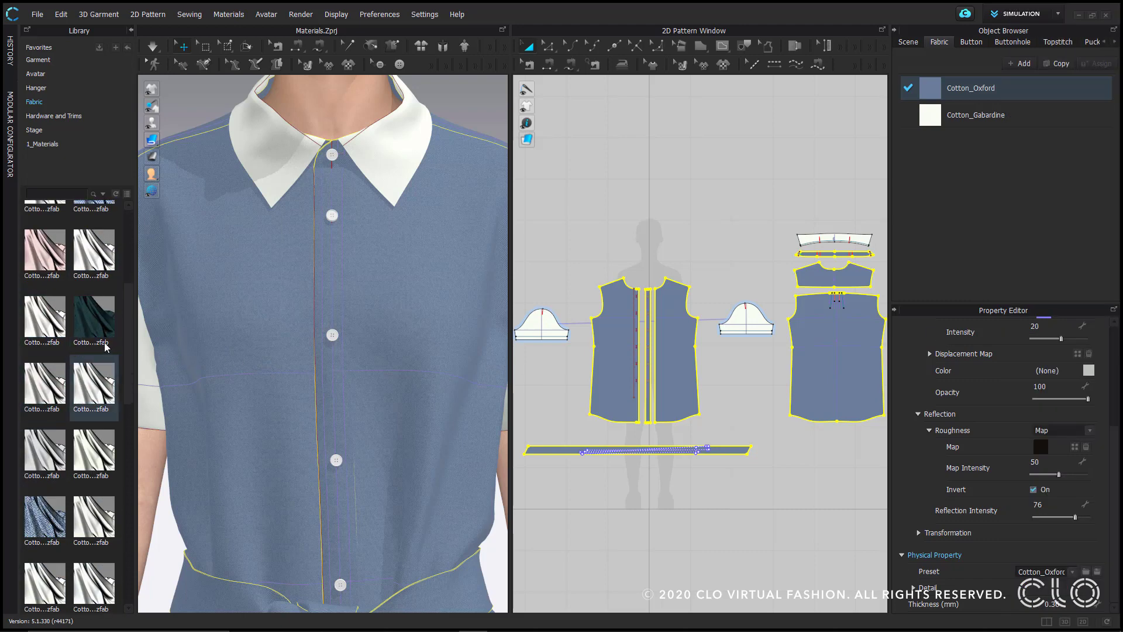
click(1073, 572)
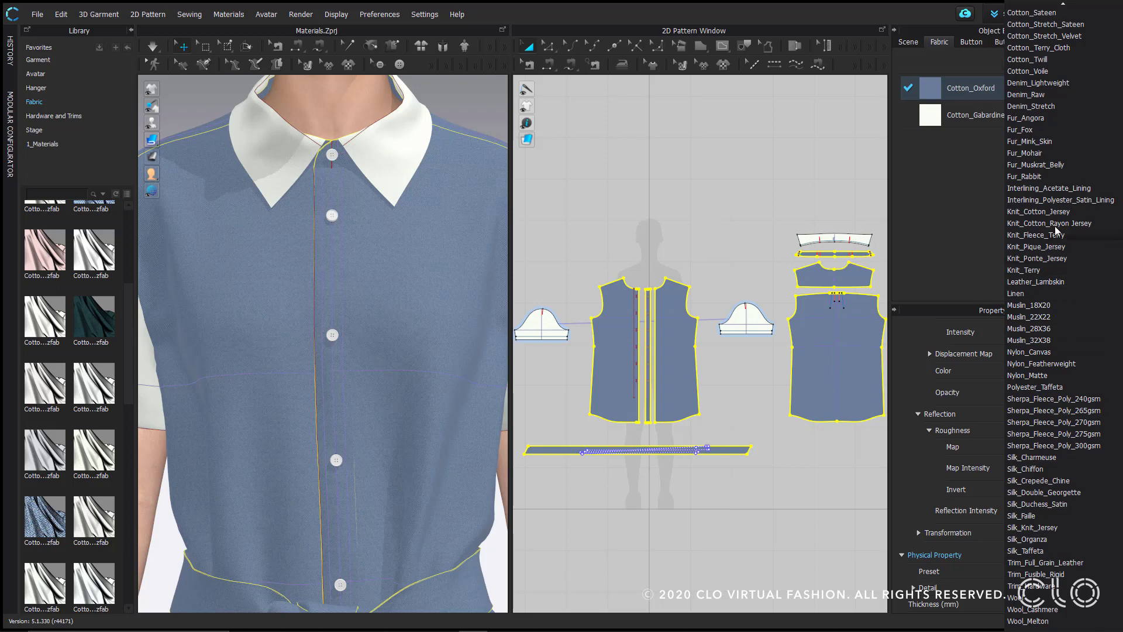
click(1049, 143)
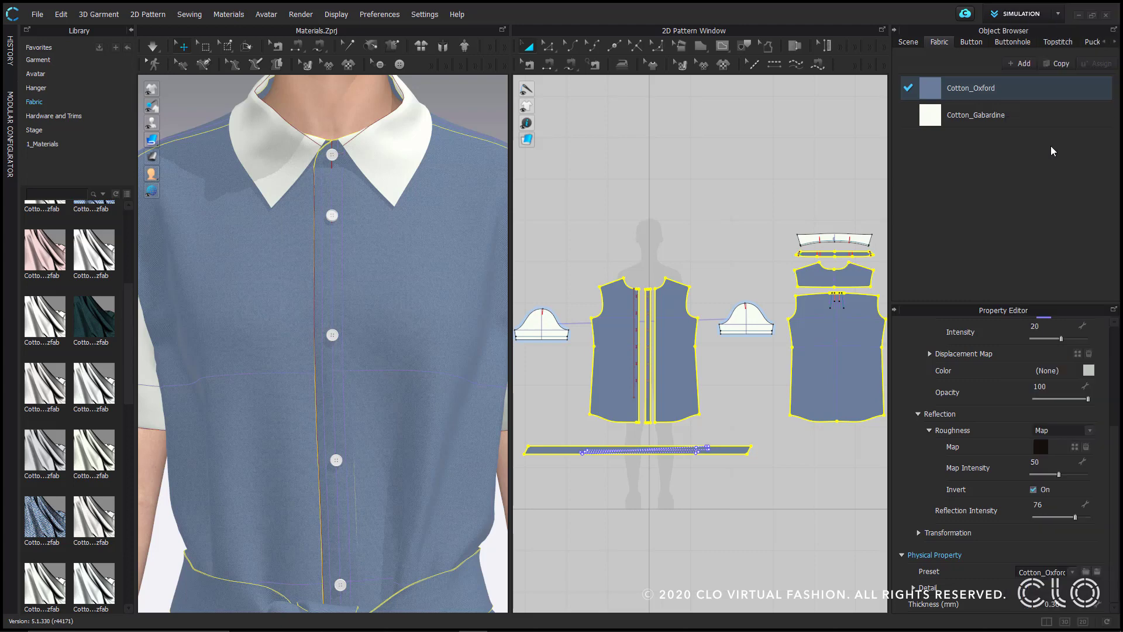
click(914, 589)
scroll(943, 507, down, 4)
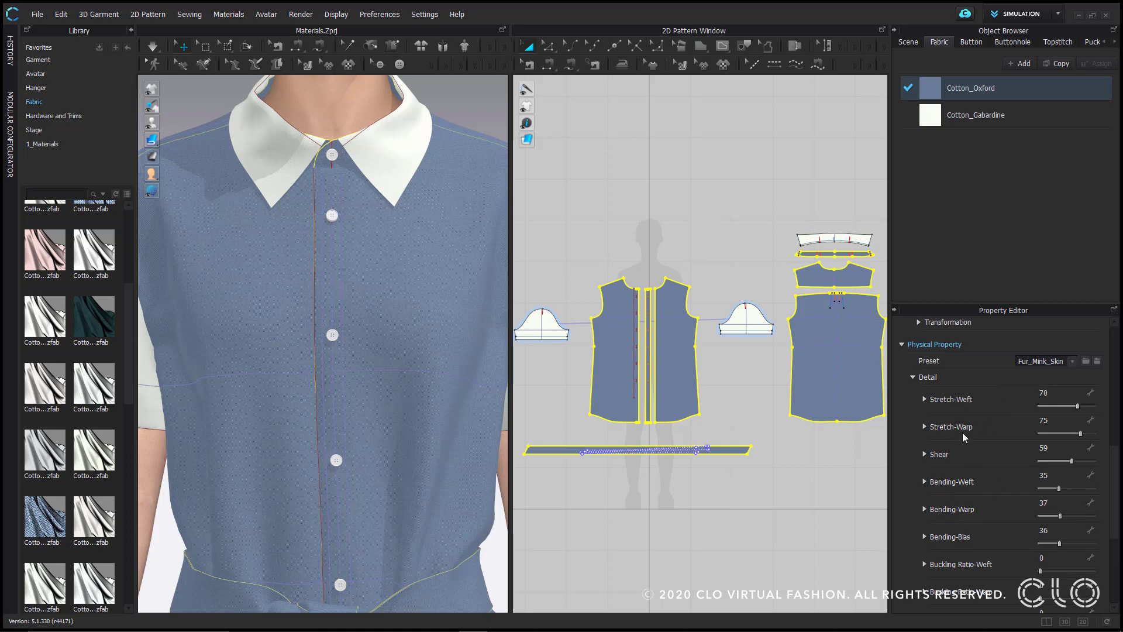
scroll(974, 397, down, 1)
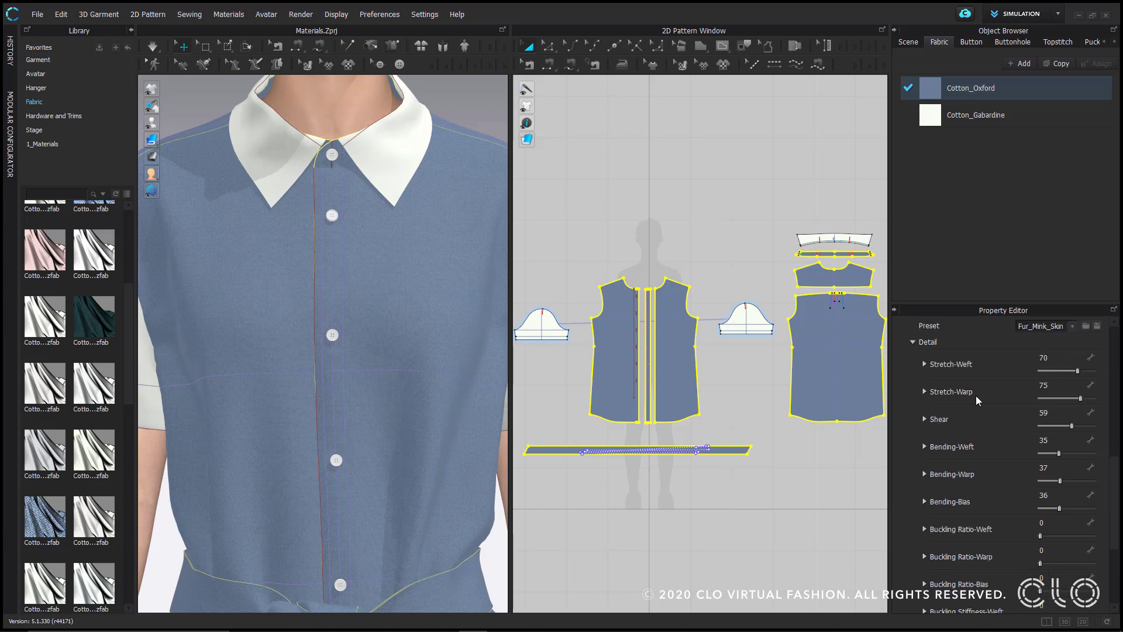
click(925, 366)
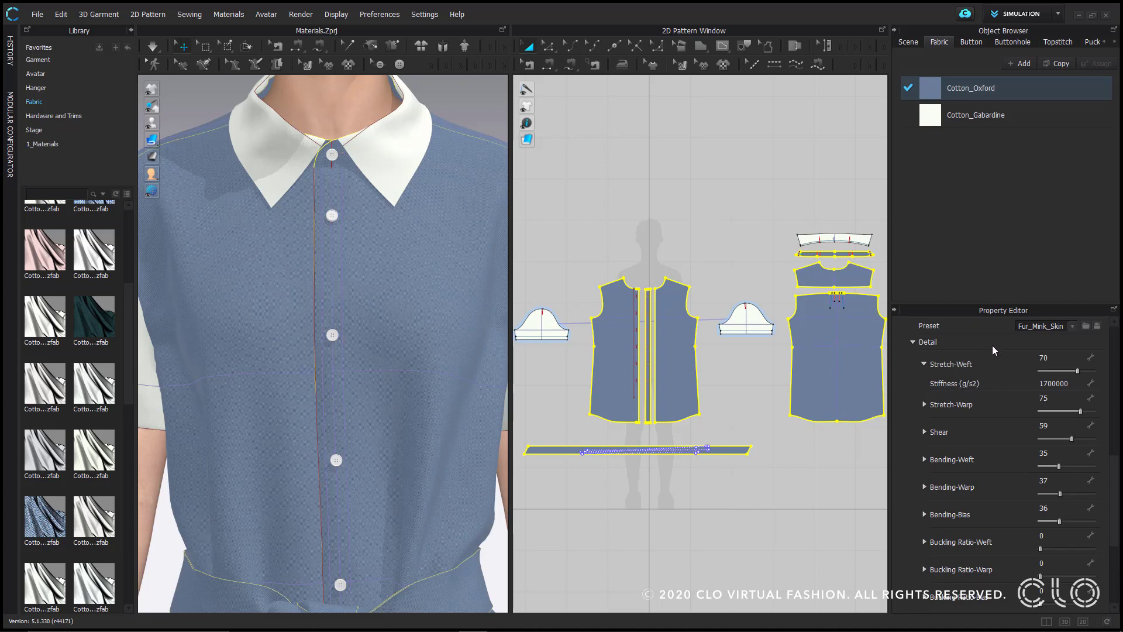
scroll(955, 339, down, 1)
scroll(943, 336, up, 1)
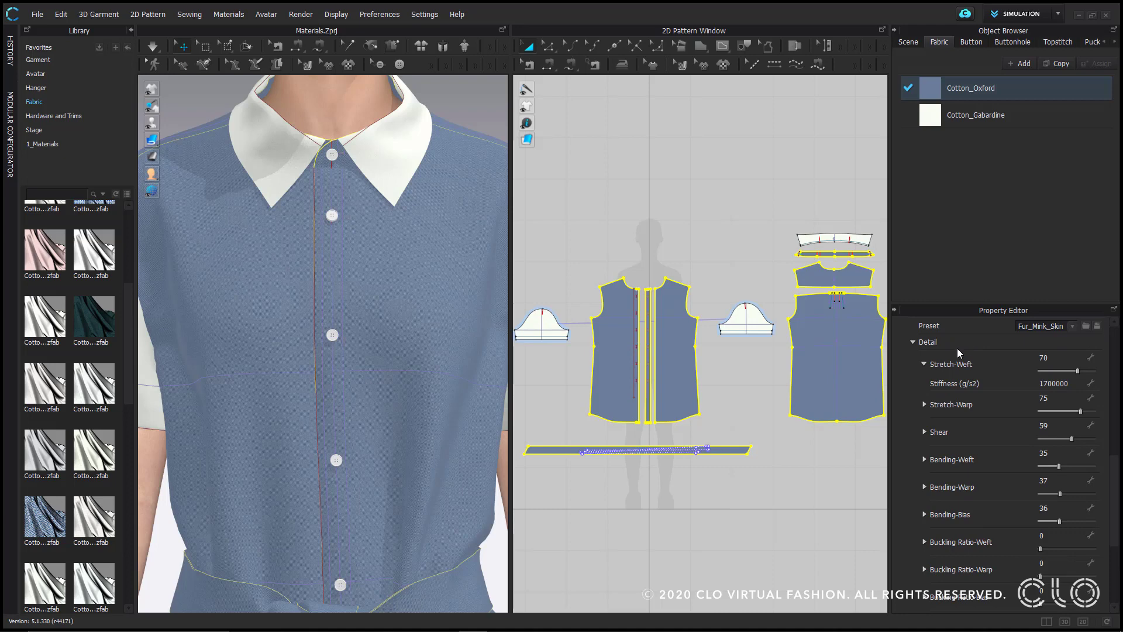
click(923, 363)
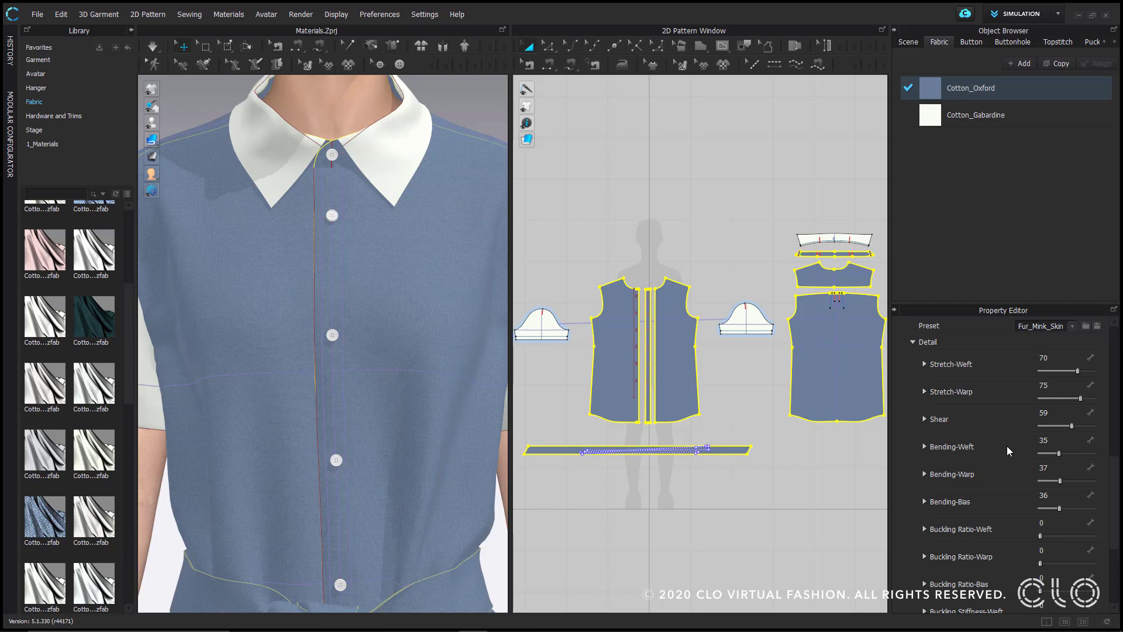
scroll(971, 503, down, 1)
scroll(953, 523, down, 1)
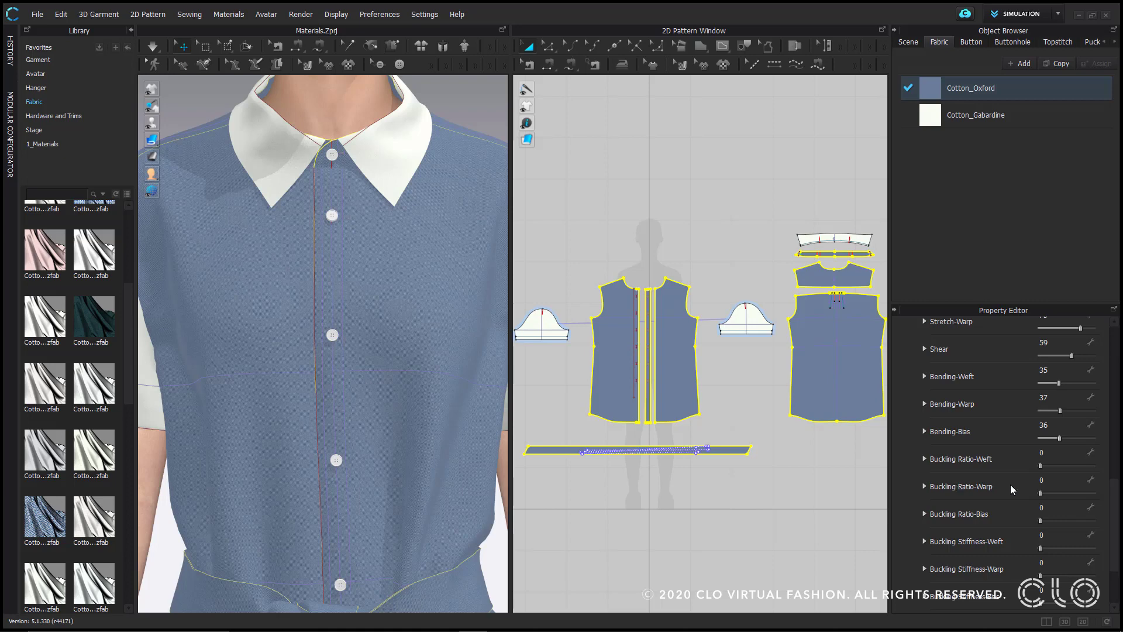
scroll(966, 503, down, 3)
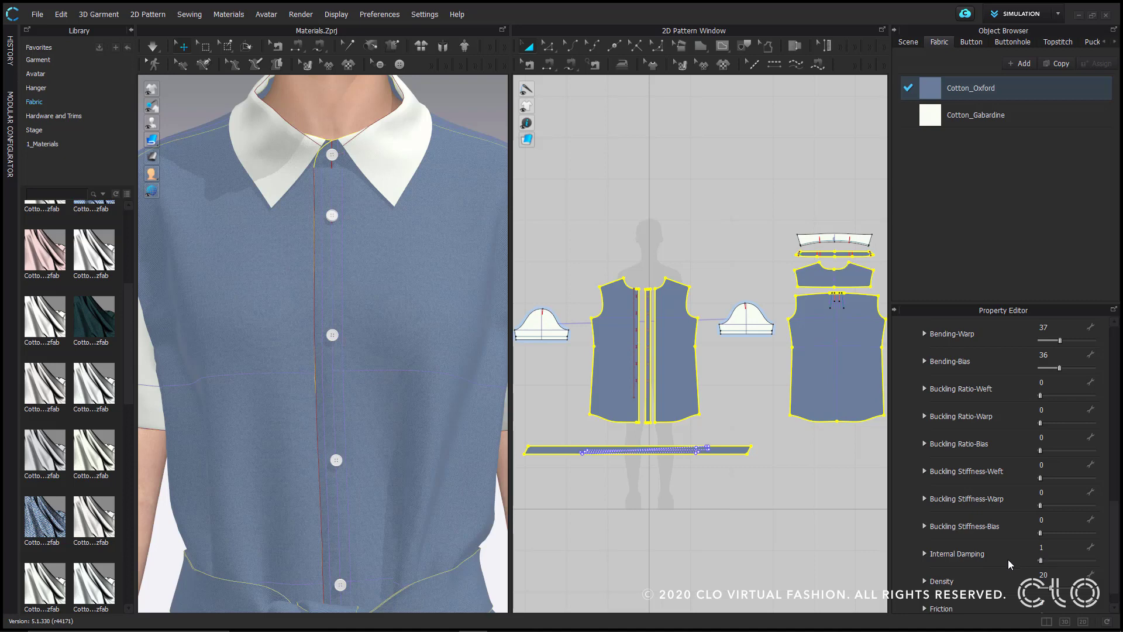
scroll(1026, 563, down, 1)
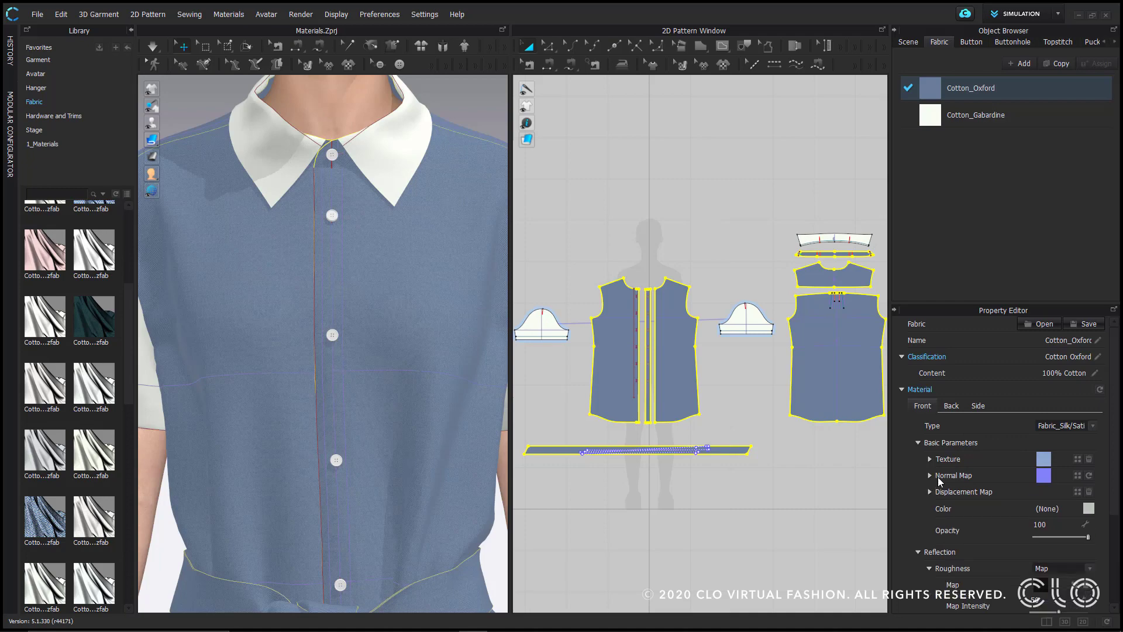
Drag the brush print jpg from the Library's 1_Materials folder onto the Texture row.
scroll(474, 351, up, 3)
scroll(445, 324, down, 3)
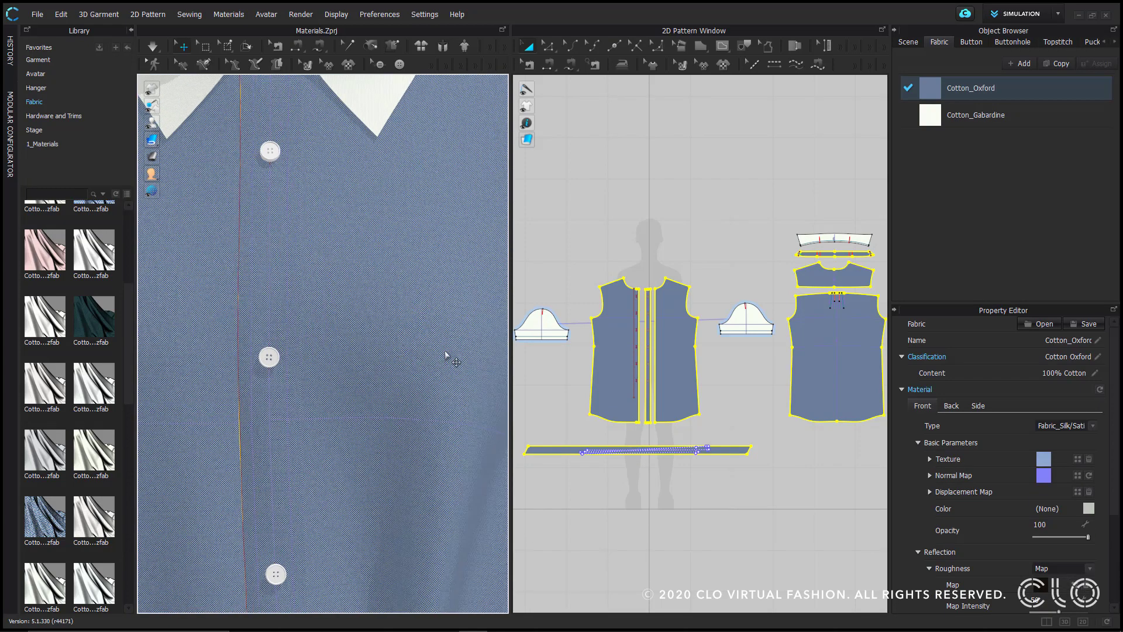
scroll(451, 348, down, 4)
scroll(414, 350, down, 4)
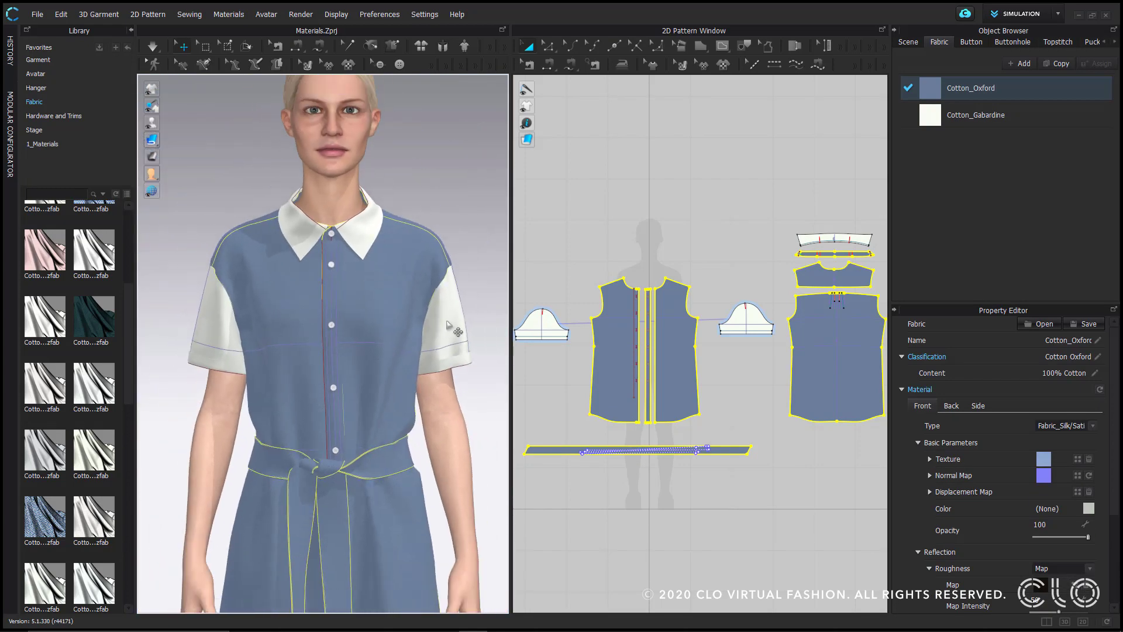
click(58, 145)
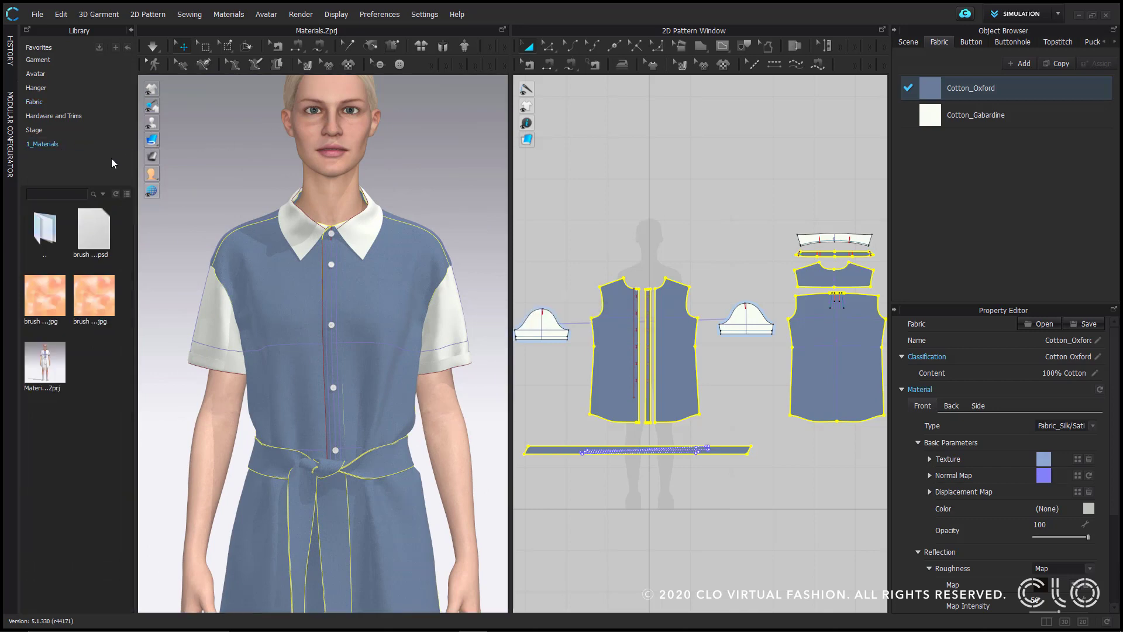
mouse_move(98, 287)
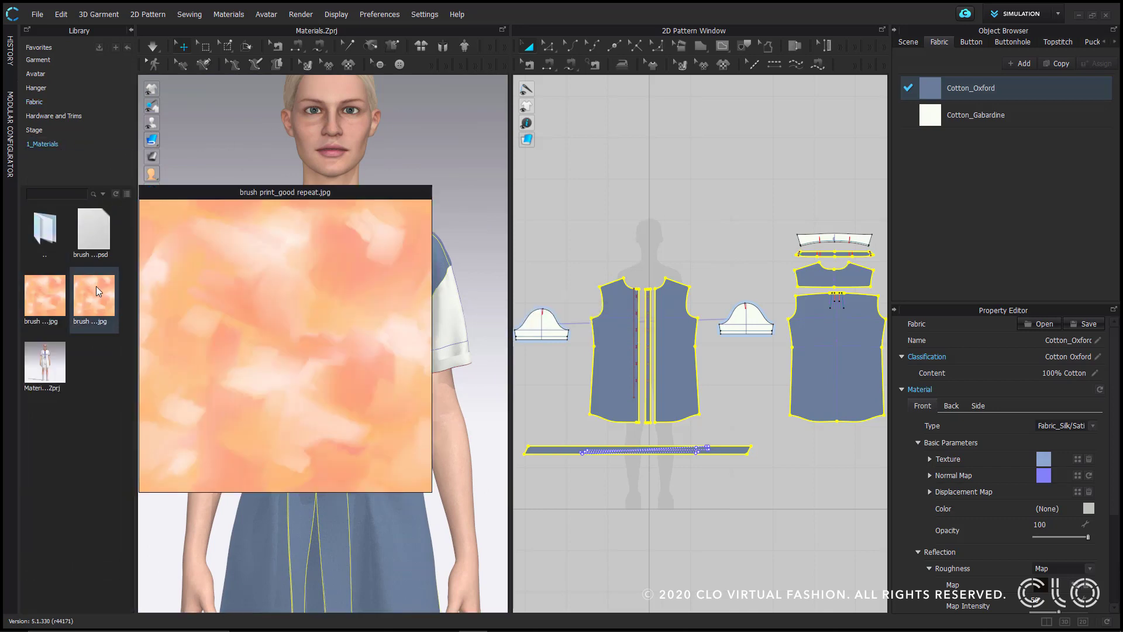
mouse_move(56, 293)
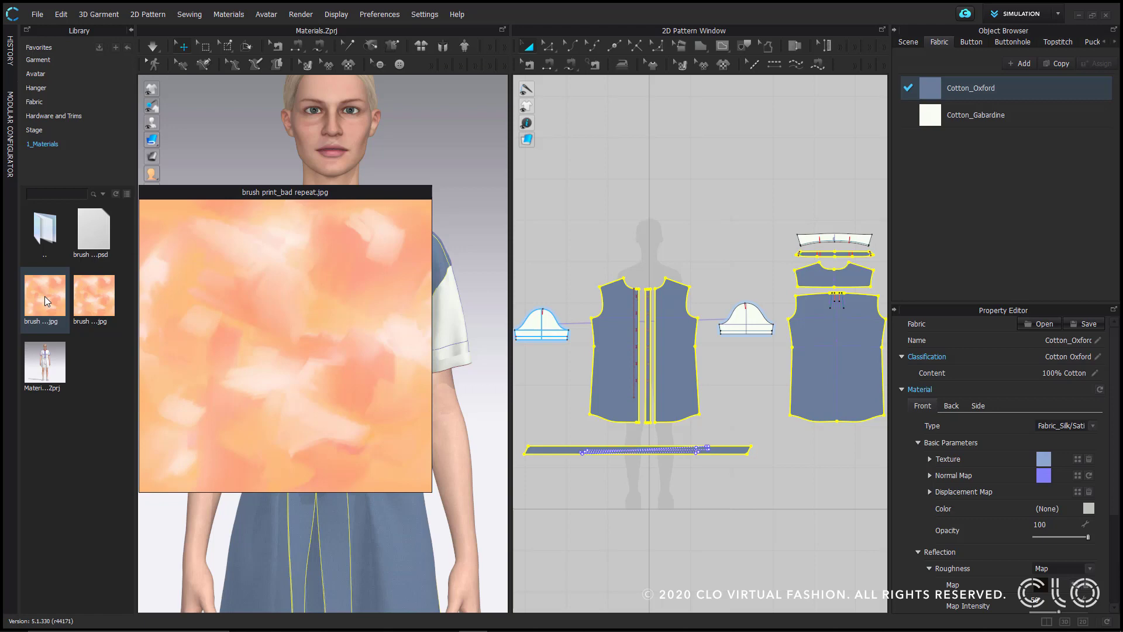
drag(1019, 417, 1076, 460)
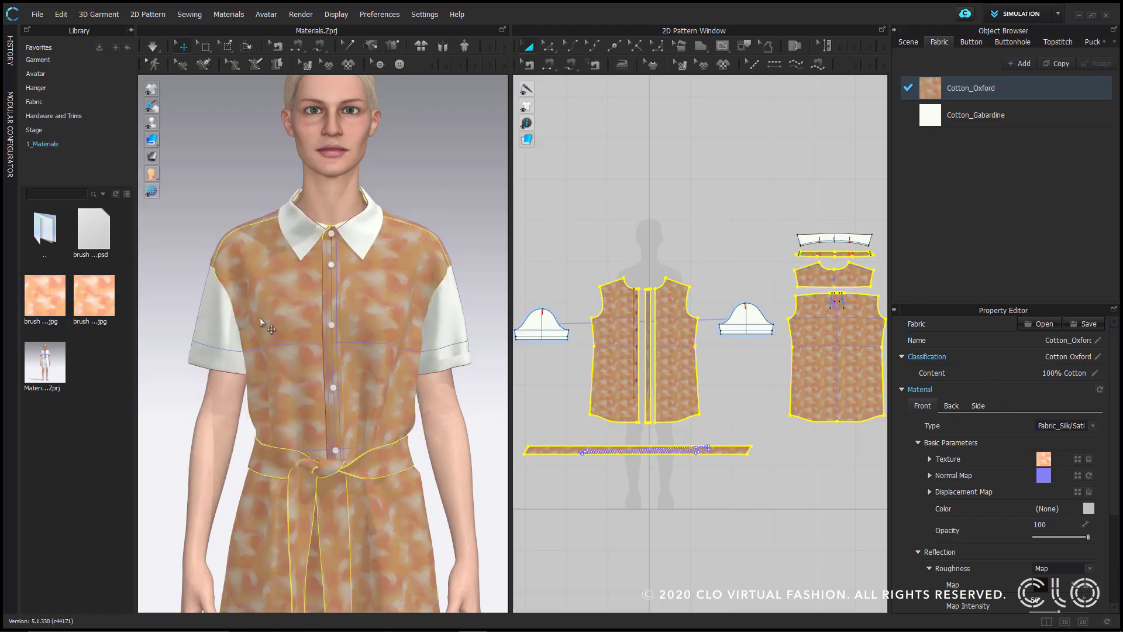
Select Cotton_Oxford and set its fabric colour to White.
scroll(364, 341, up, 2)
click(442, 155)
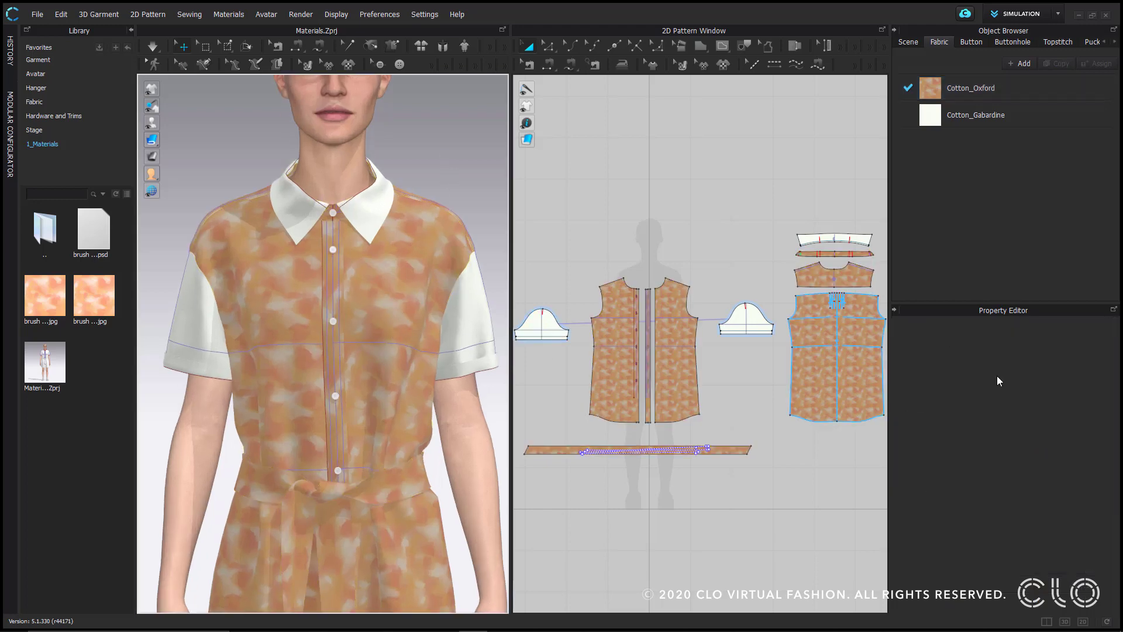
click(971, 88)
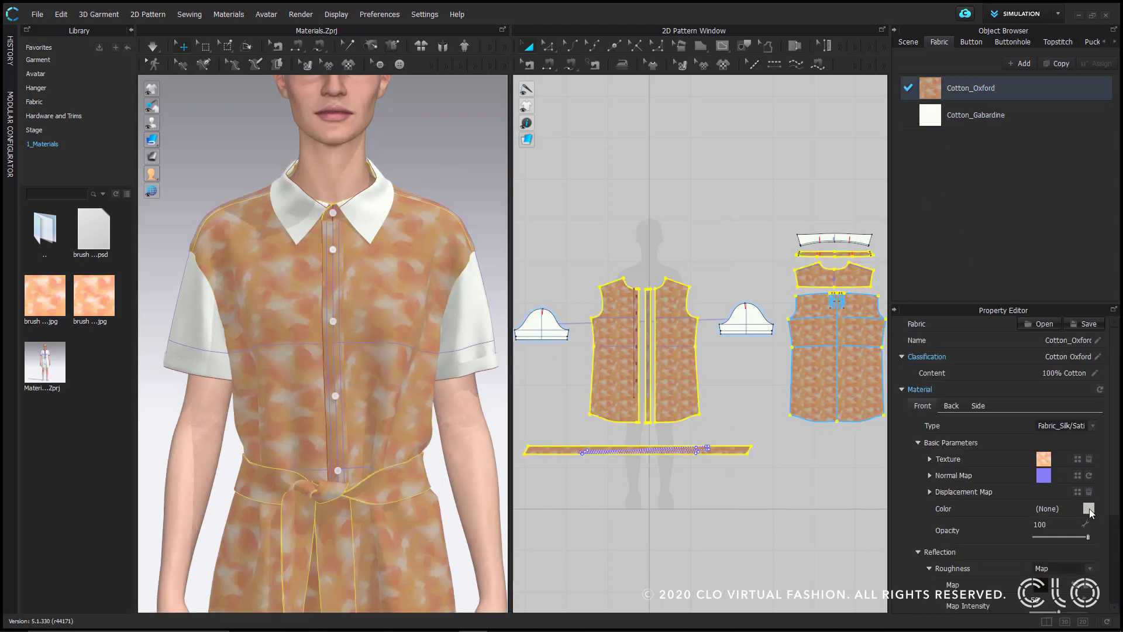
click(1088, 509)
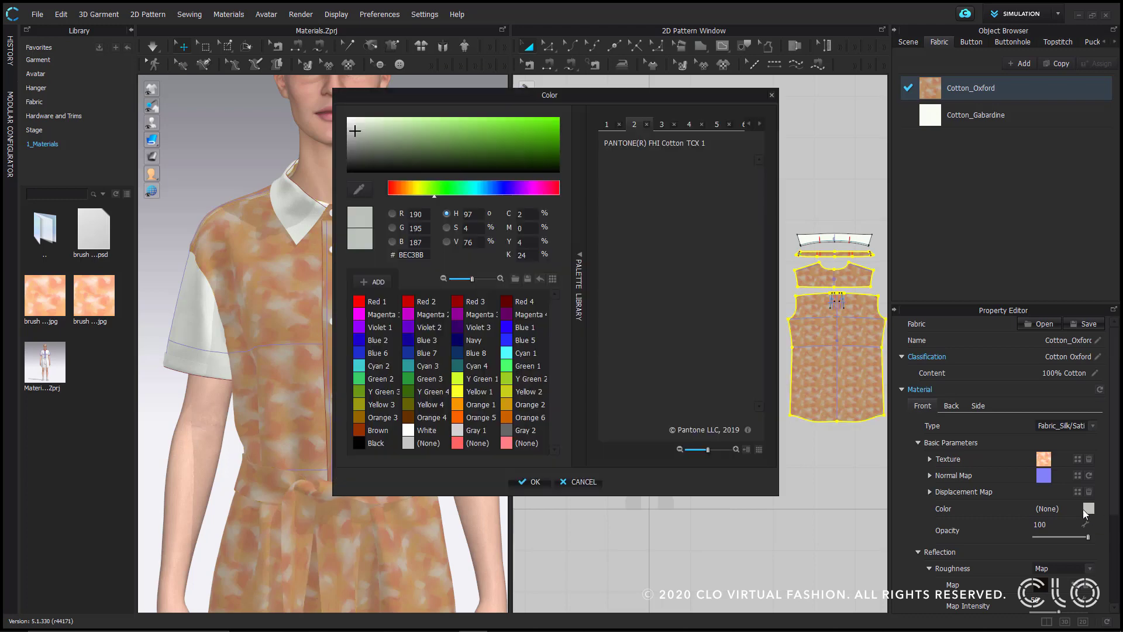
click(412, 430)
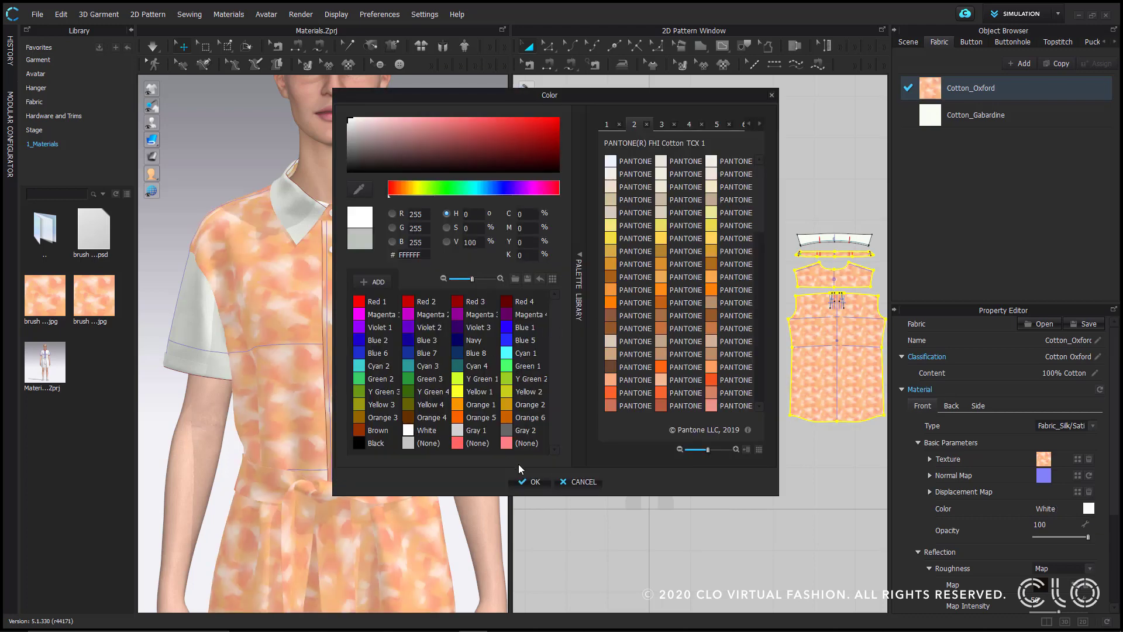
click(534, 482)
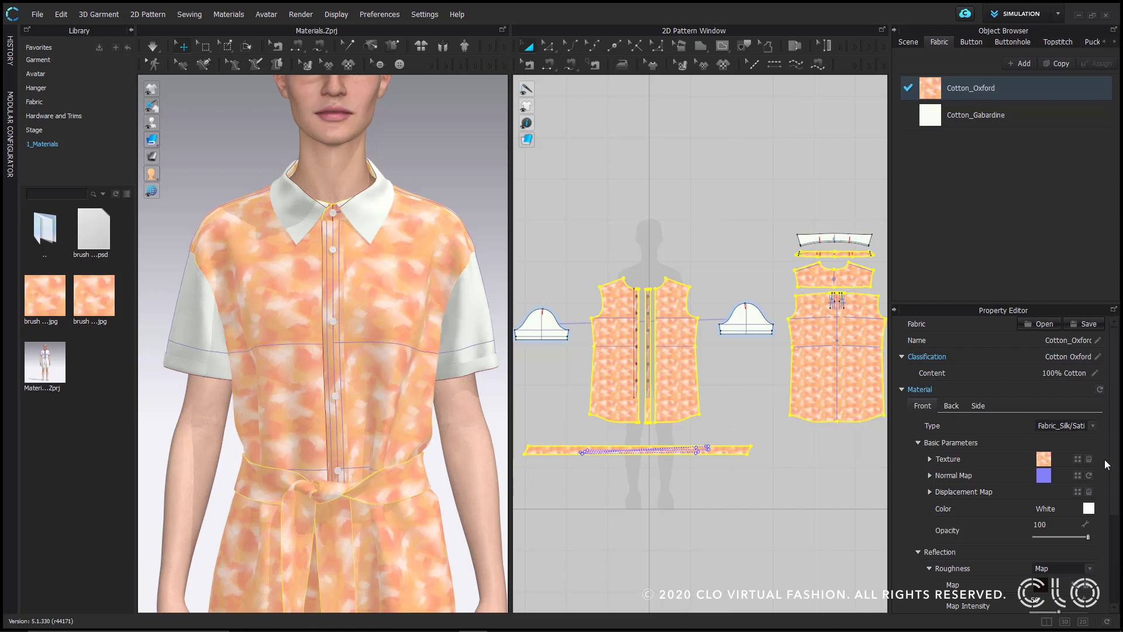
Delete the fabric texture and reload the brush print jpg from file.
click(1087, 459)
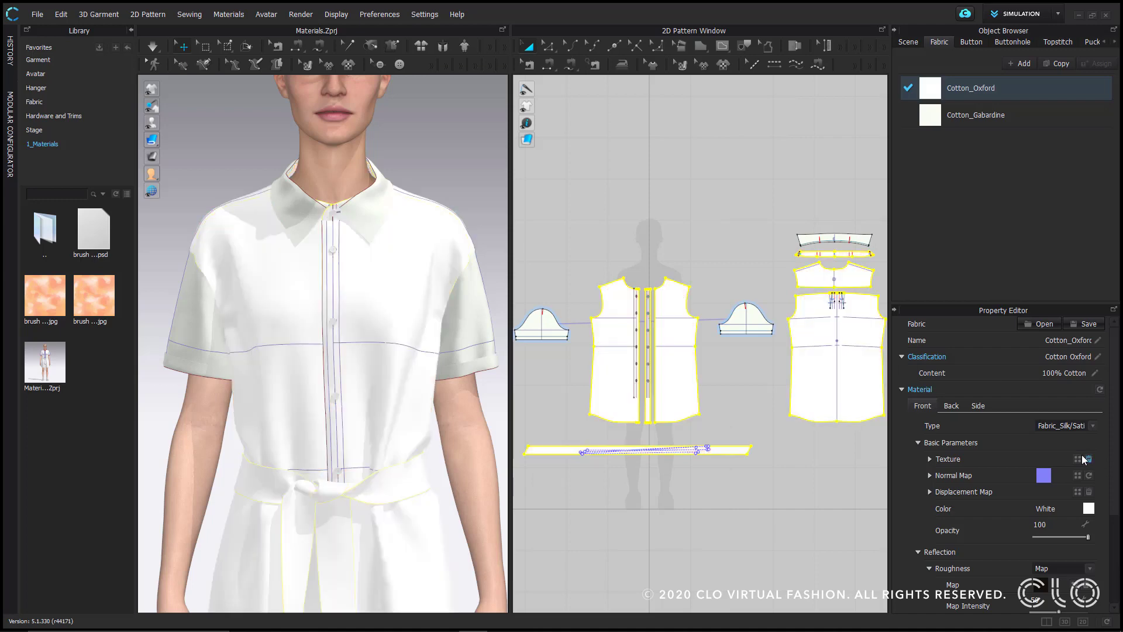
click(1078, 460)
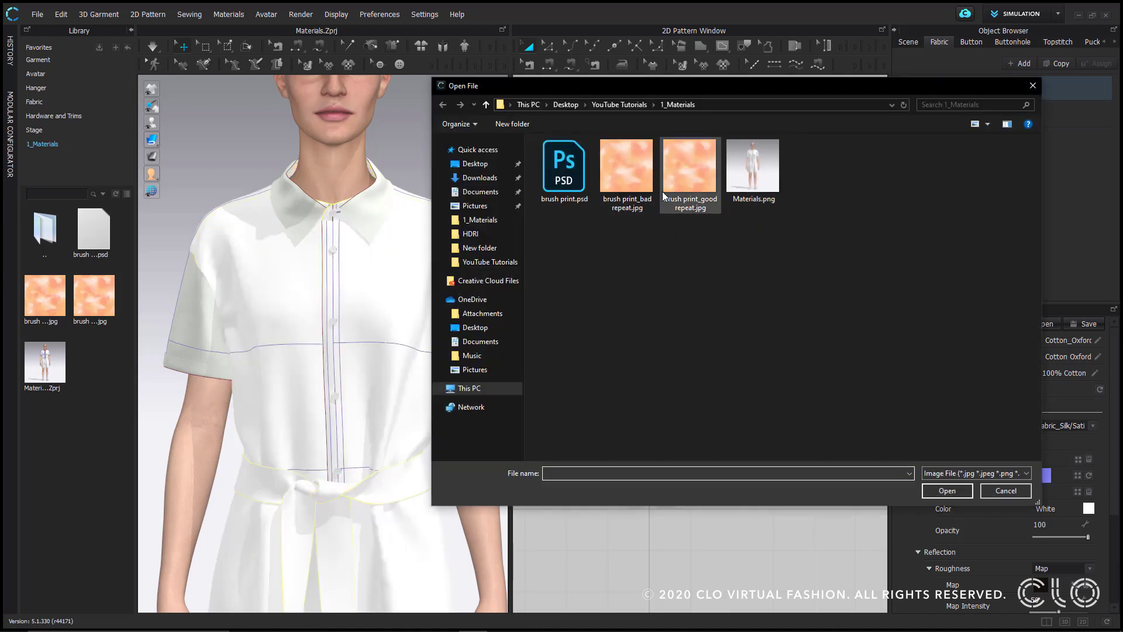
double_click(620, 177)
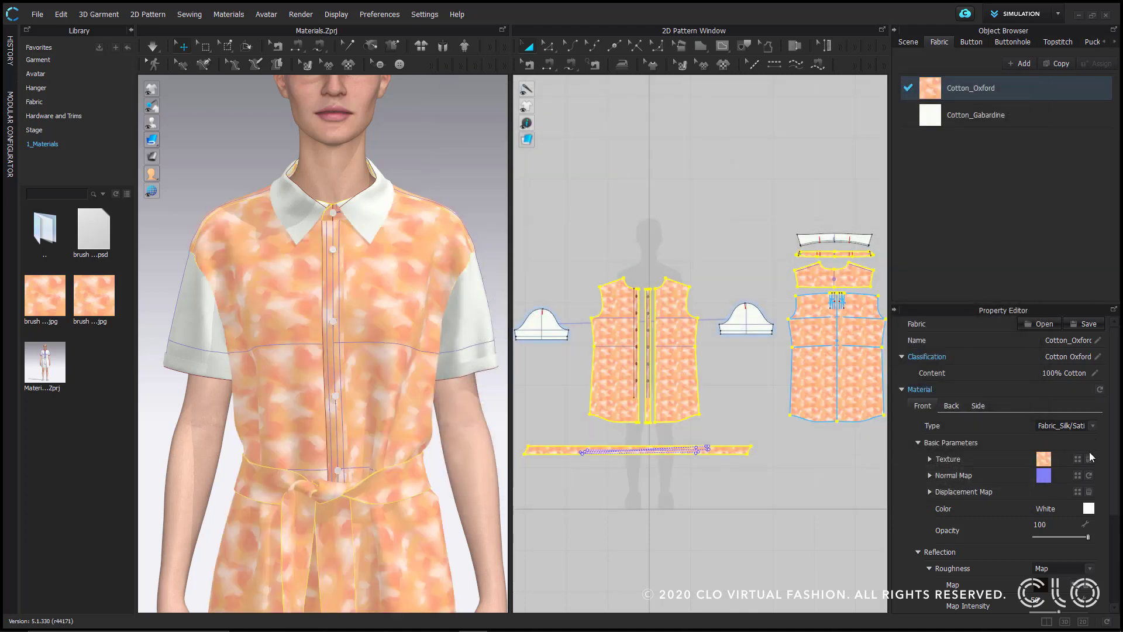
Delete the texture and drop the brush print onto the shirt front as a Texture map.
click(1088, 459)
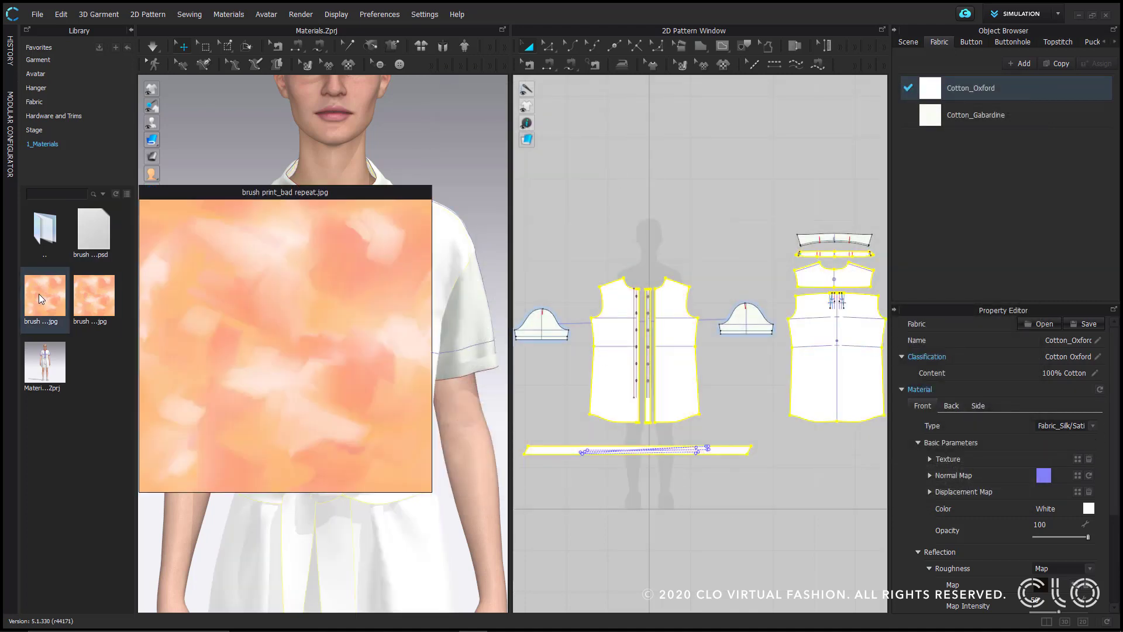
drag(285, 321, 283, 317)
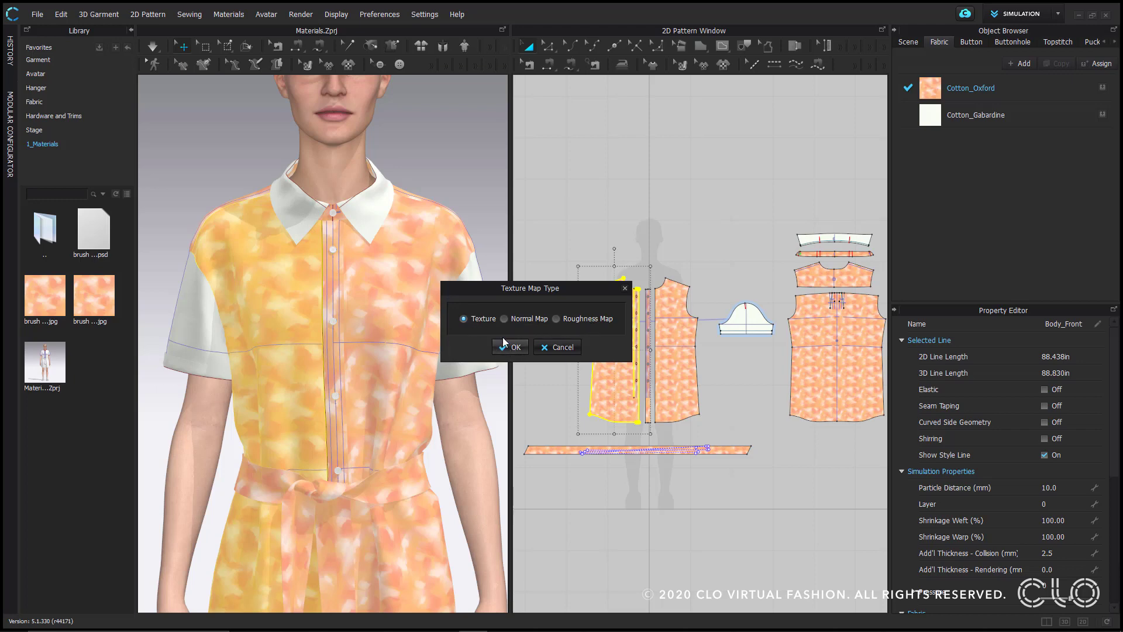
click(514, 348)
scroll(364, 319, up, 6)
middle_drag(410, 285, 394, 306)
scroll(359, 327, up, 2)
scroll(270, 300, down, 2)
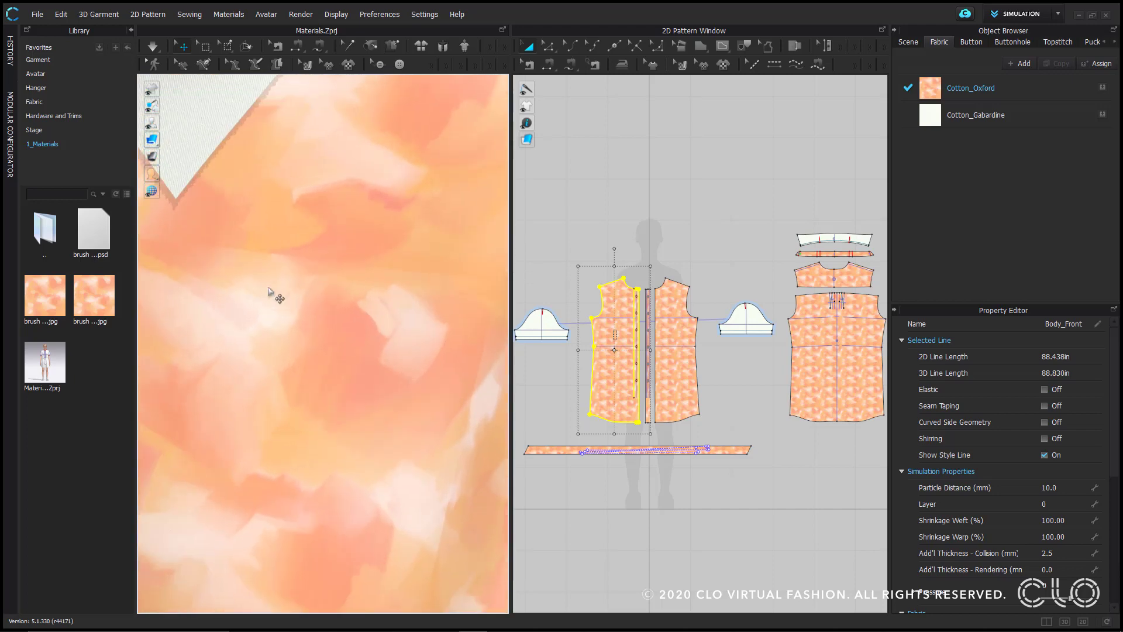
scroll(208, 268, up, 3)
Orbit, pan and zoom around the shoulder, collar and button placket to inspect the print.
right_drag(451, 303, 318, 338)
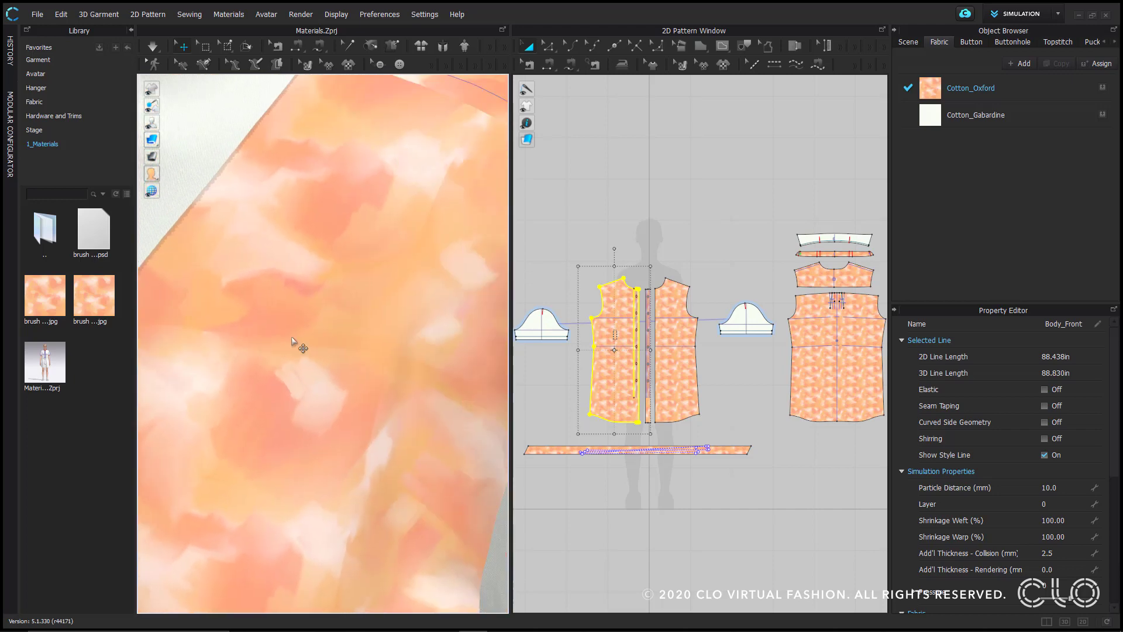
right_drag(472, 175, 397, 293)
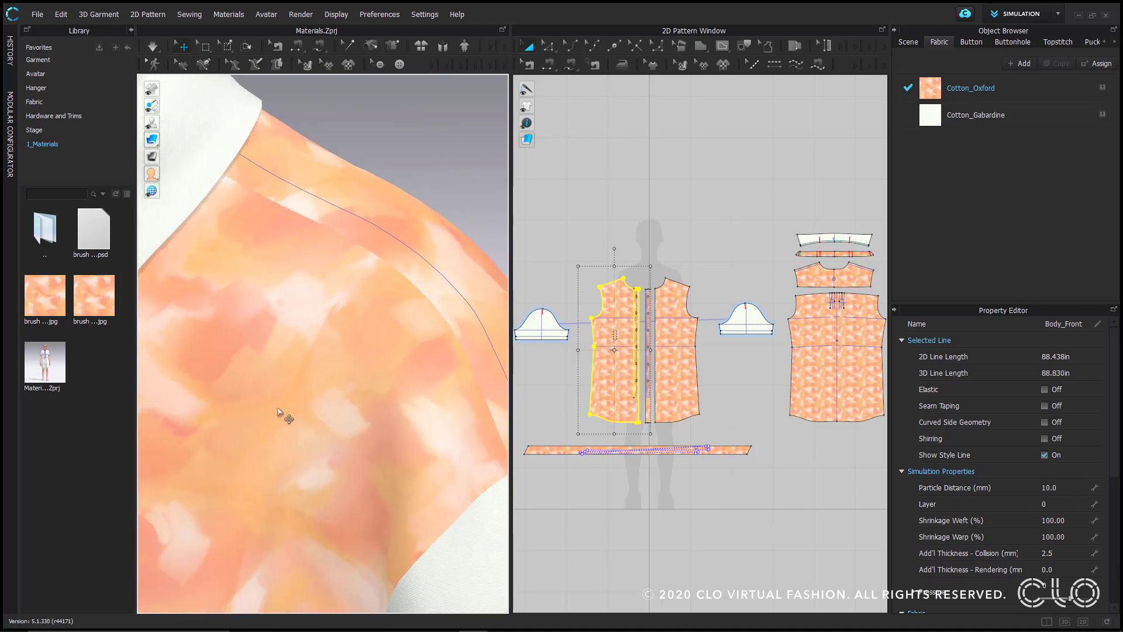
middle_drag(281, 468, 389, 408)
right_drag(389, 409, 436, 381)
scroll(421, 383, up, 2)
scroll(421, 383, down, 2)
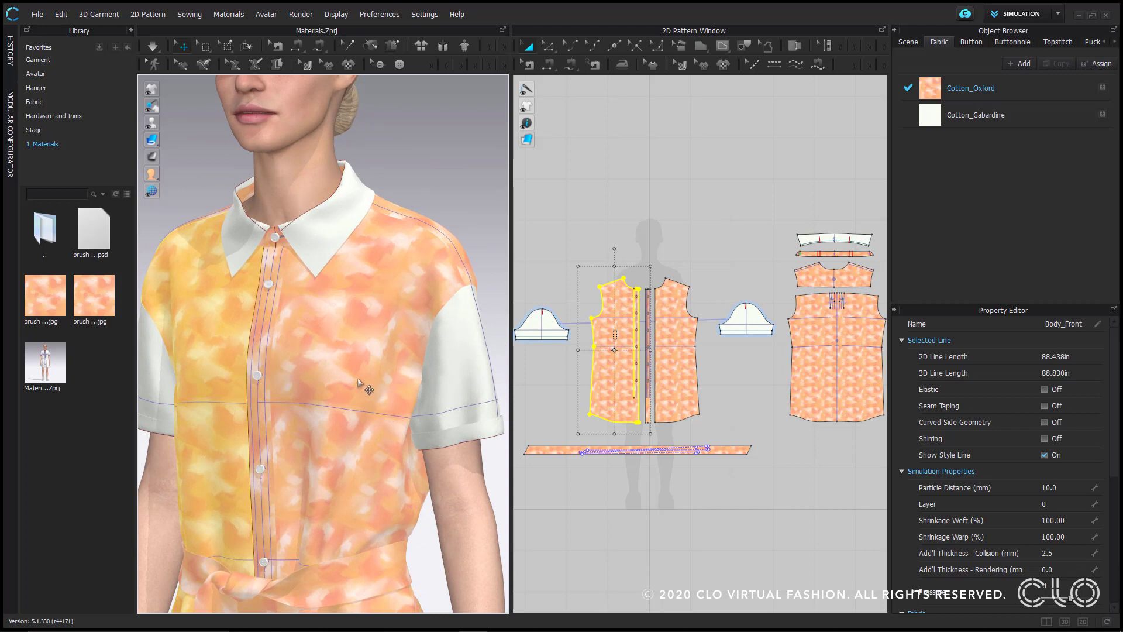
scroll(369, 386, down, 1)
scroll(381, 334, down, 1)
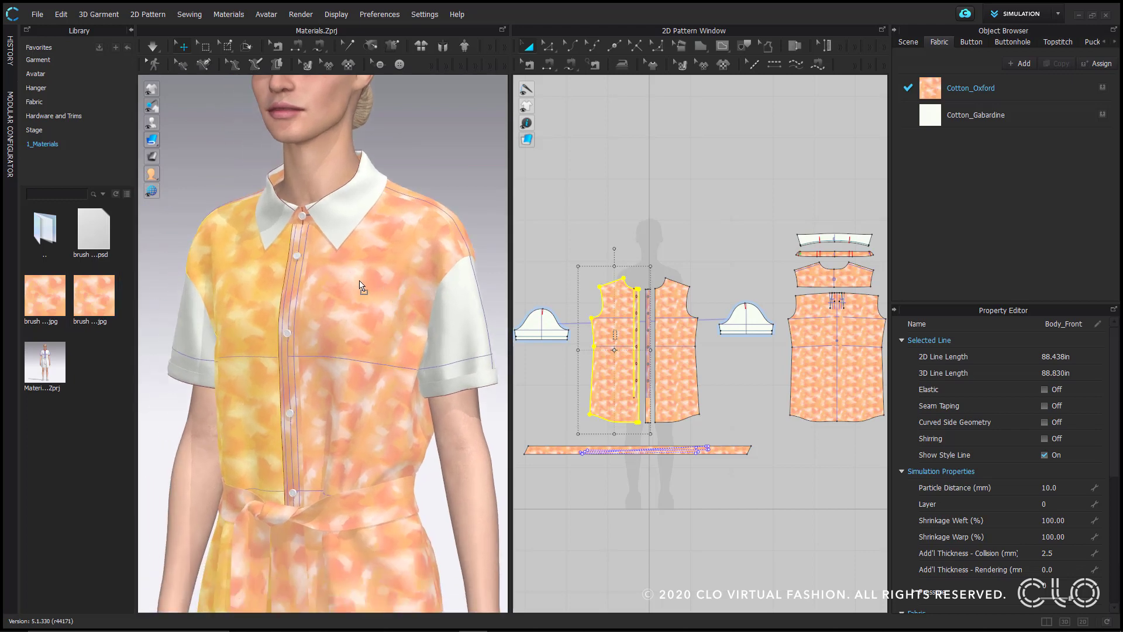
click(504, 351)
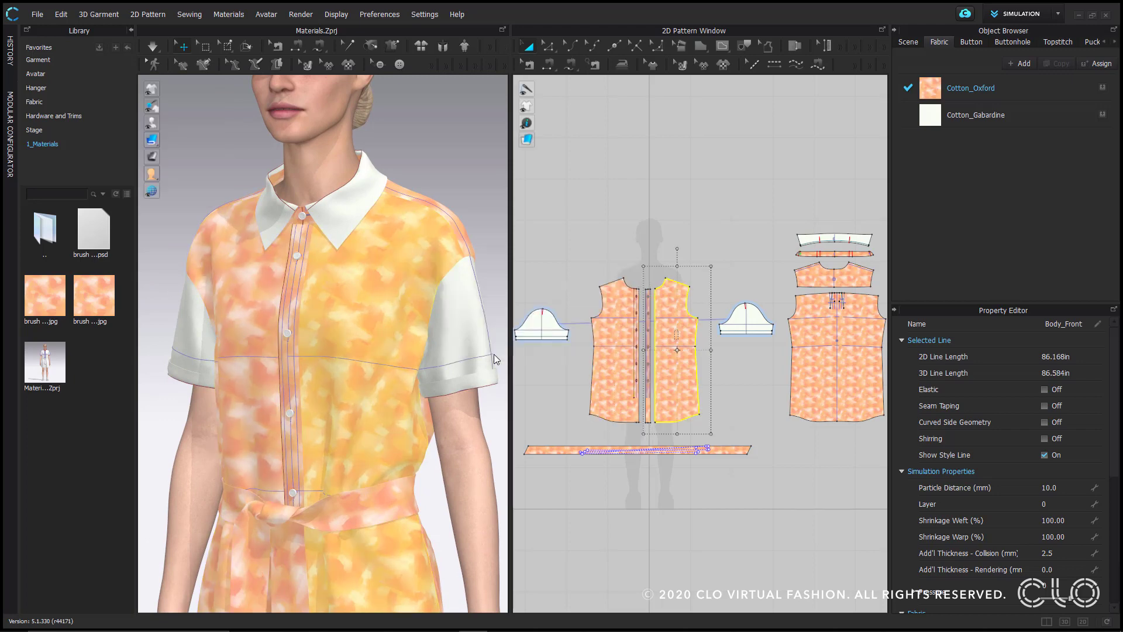
right_drag(354, 360, 329, 369)
scroll(330, 369, up, 5)
key(Escape)
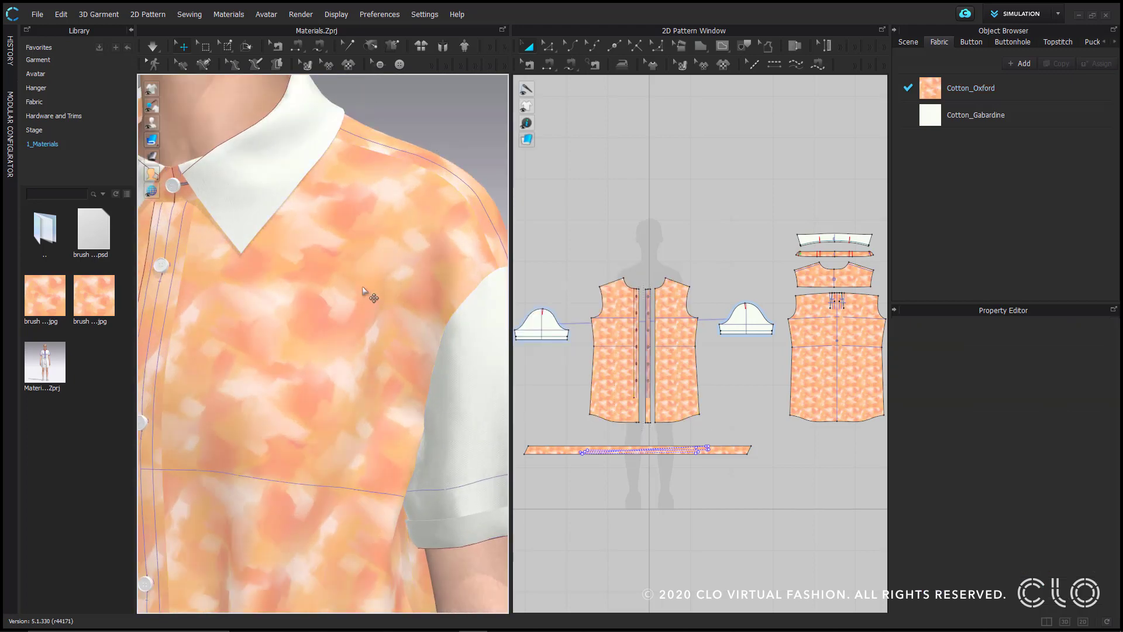
right_drag(339, 388, 386, 301)
scroll(386, 302, down, 6)
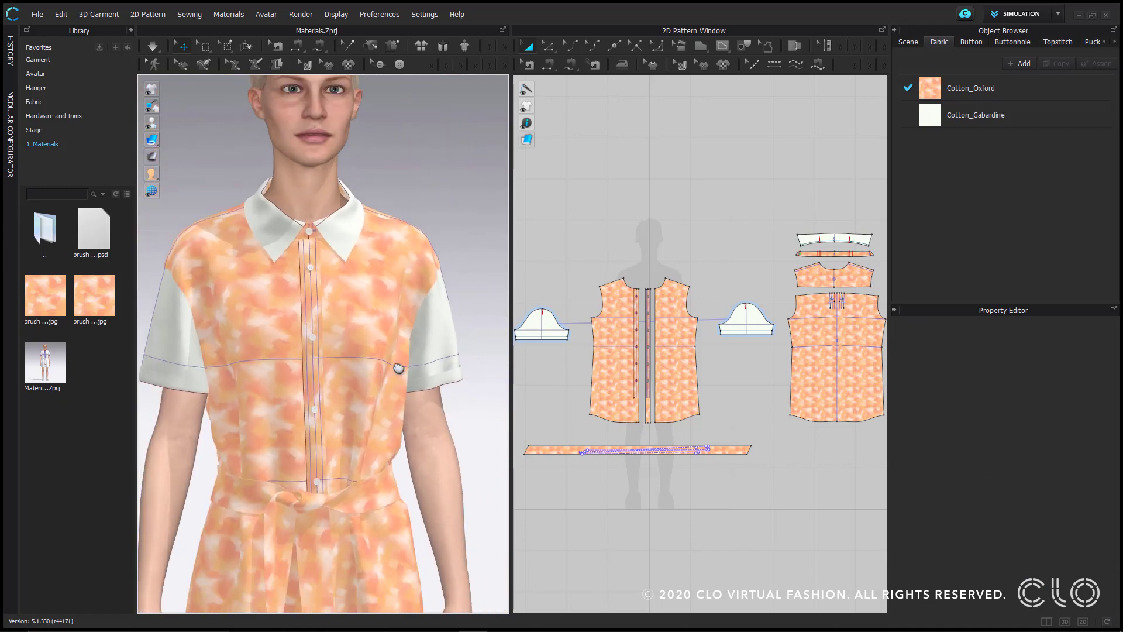
Reselect Cotton_Oxford and expand its normal map setting while viewing the sleeve.
click(967, 88)
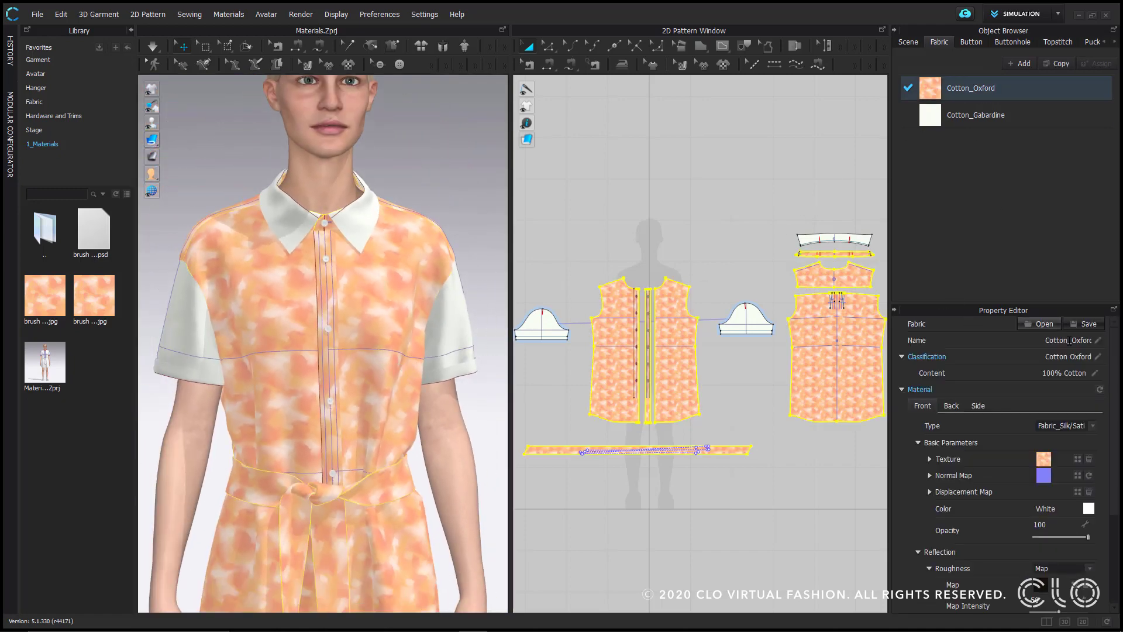
right_drag(424, 342, 446, 346)
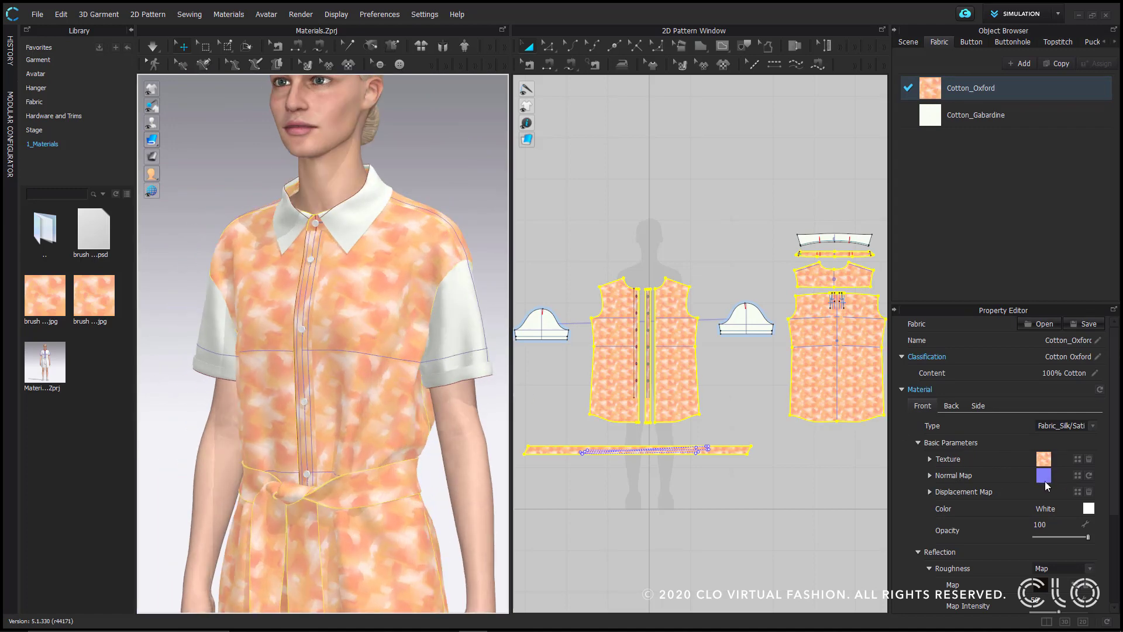
scroll(400, 262, up, 5)
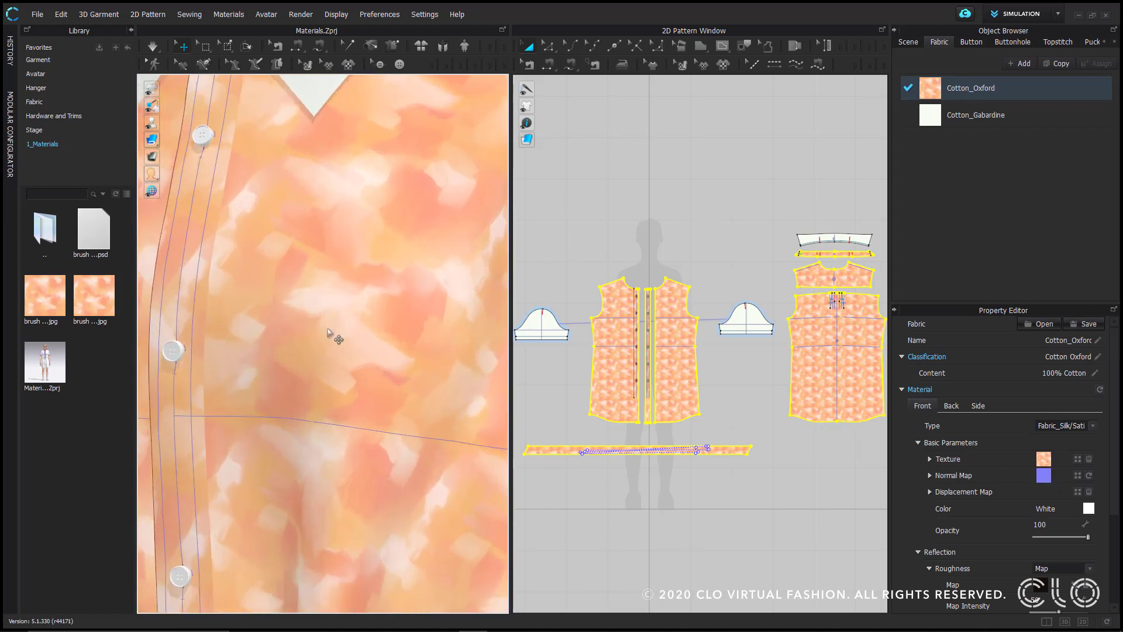
scroll(351, 328, up, 3)
scroll(304, 362, up, 3)
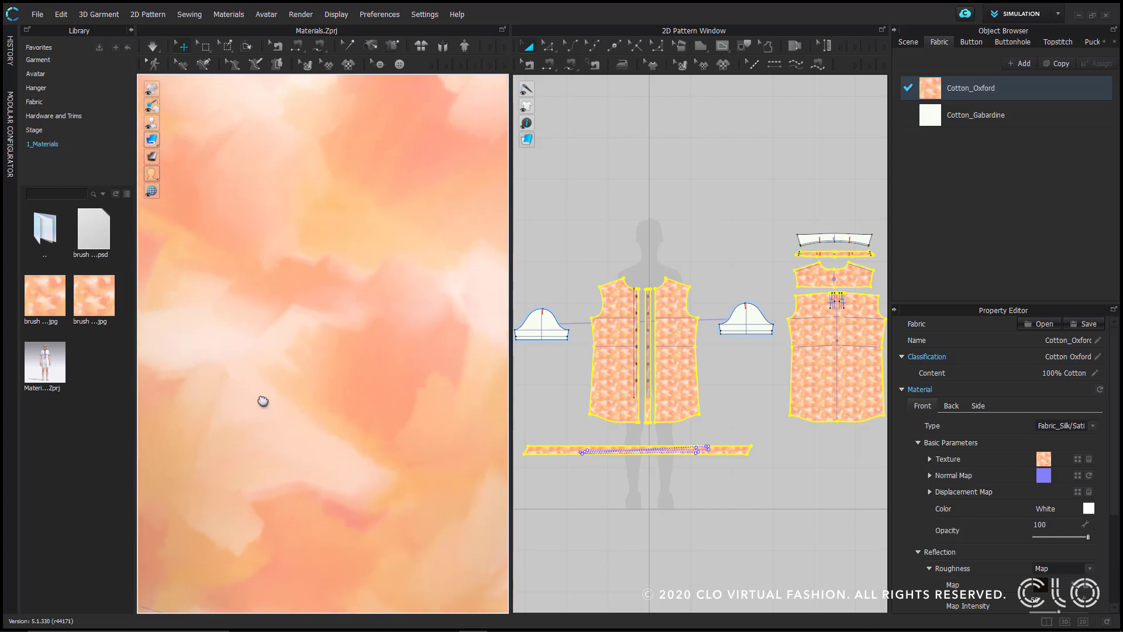
click(930, 475)
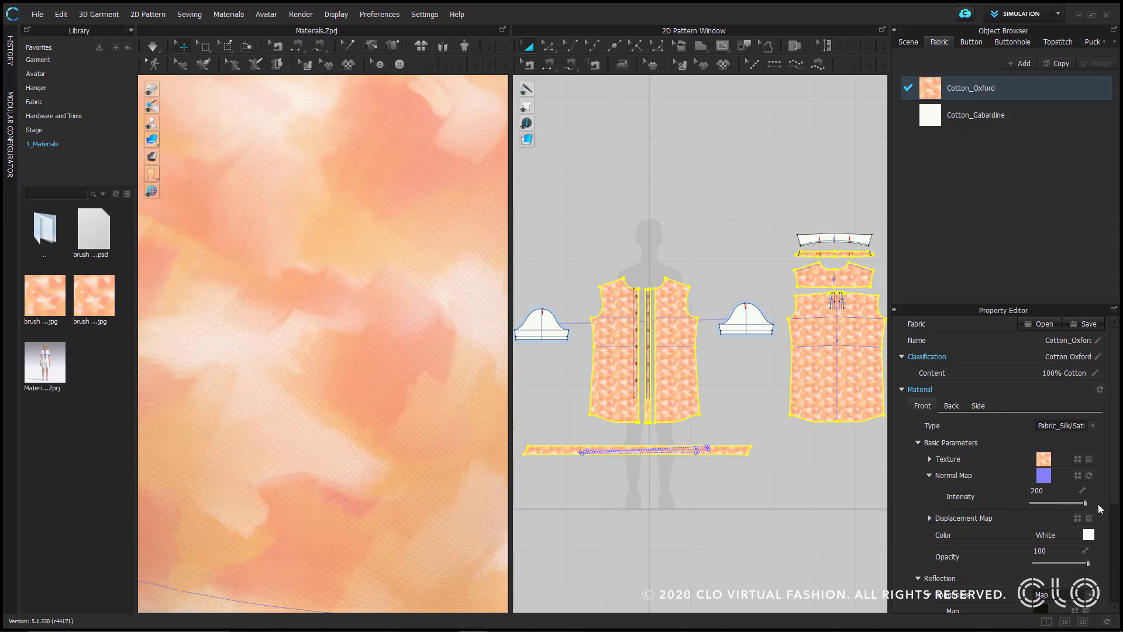
middle_drag(351, 221, 248, 416)
scroll(321, 366, up, 6)
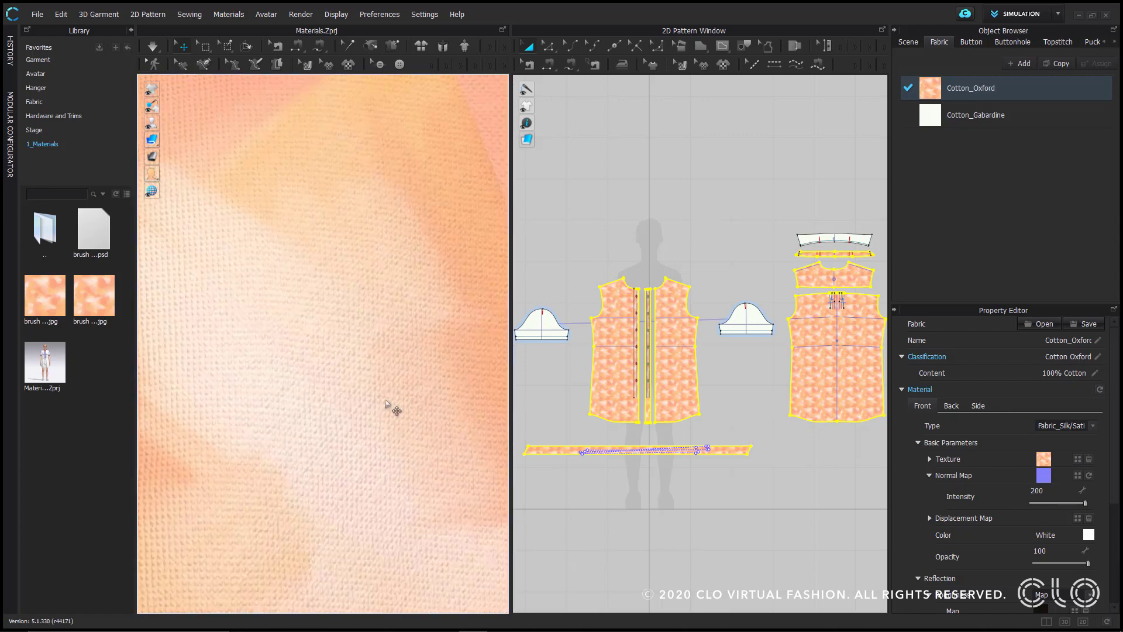
scroll(324, 301, down, 5)
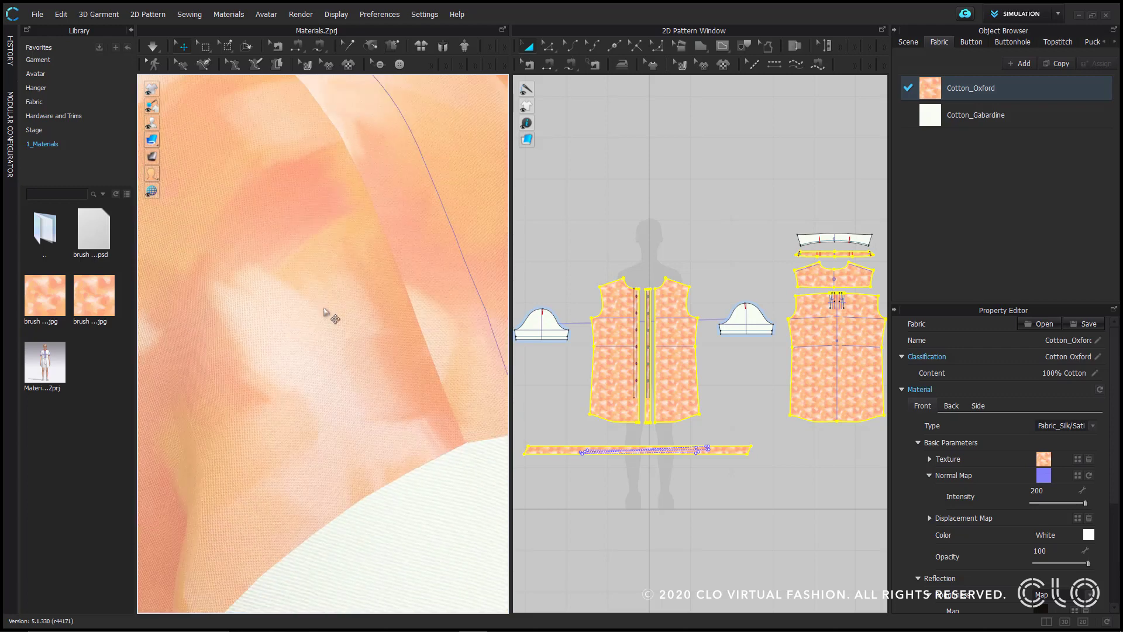
Remove the fabric's normal map, leaving intensity 0, and zoom to check the smooth print.
click(1091, 475)
scroll(371, 362, down, 3)
scroll(271, 364, up, 1)
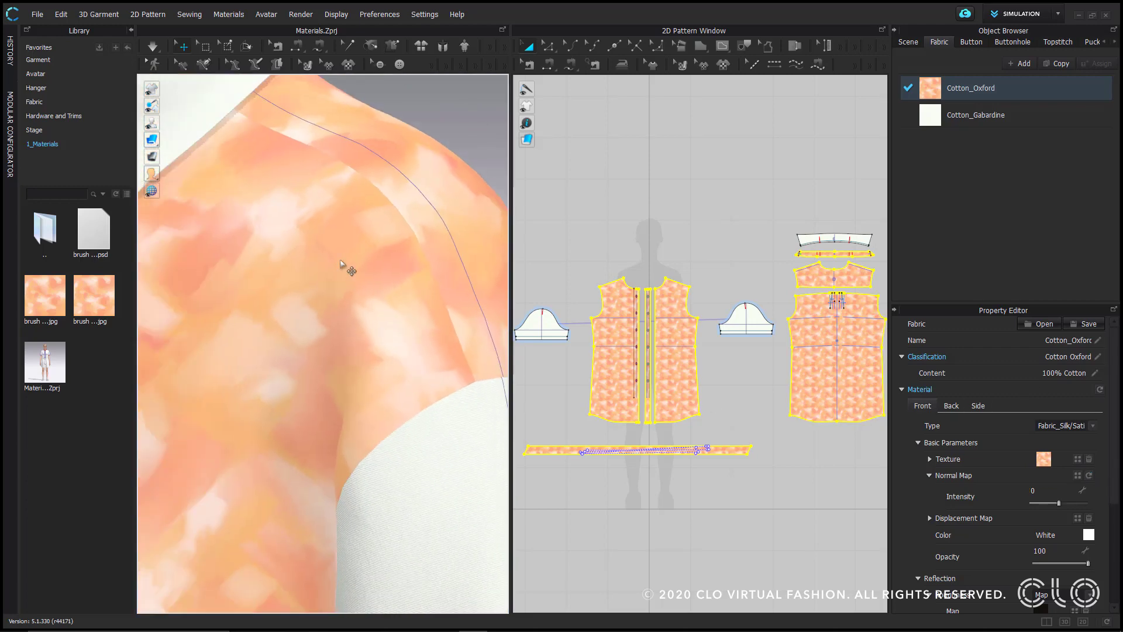
scroll(351, 307, up, 5)
scroll(413, 351, down, 2)
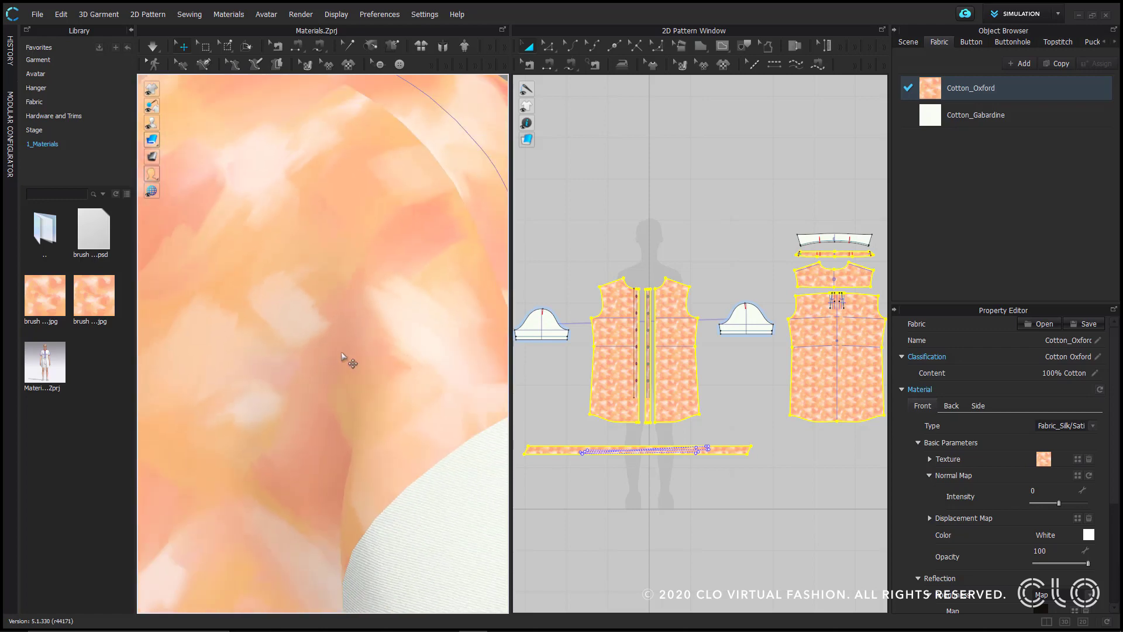
scroll(342, 354, down, 3)
scroll(373, 328, up, 2)
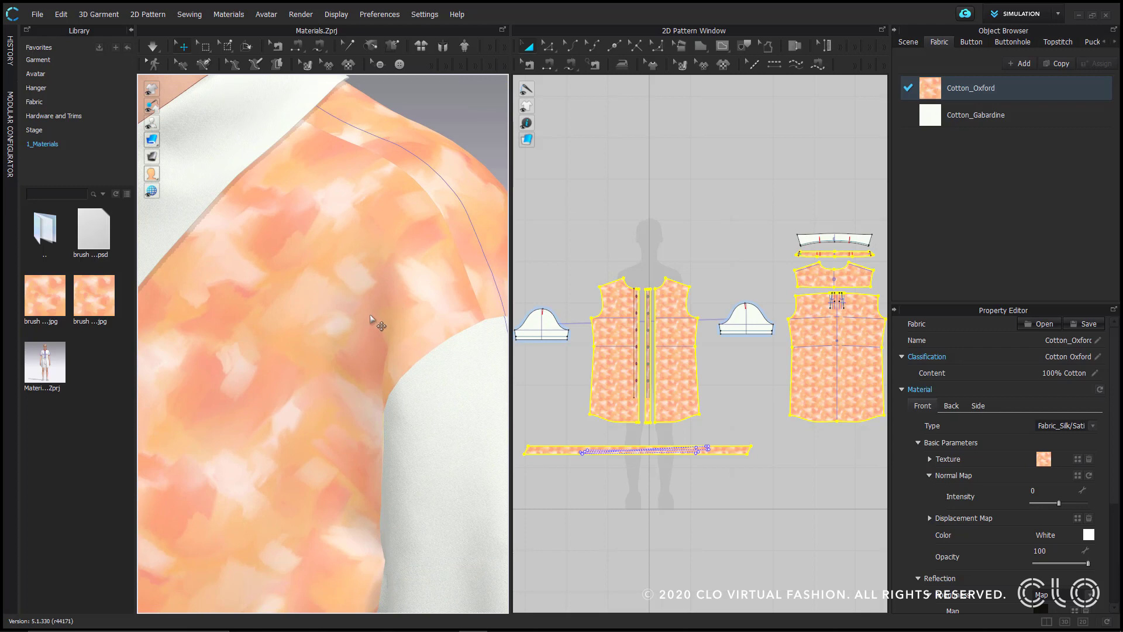
Load Cotton_Oxford_NRM.jpg as Cotton_Oxford's normal map at intensity 10.
click(1077, 475)
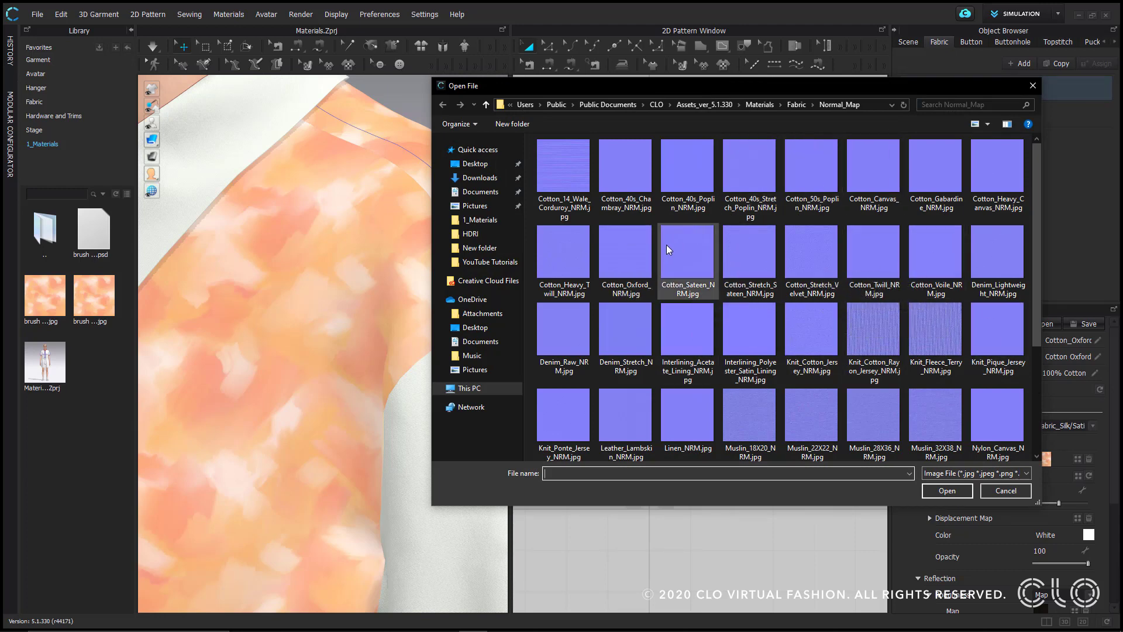
click(616, 258)
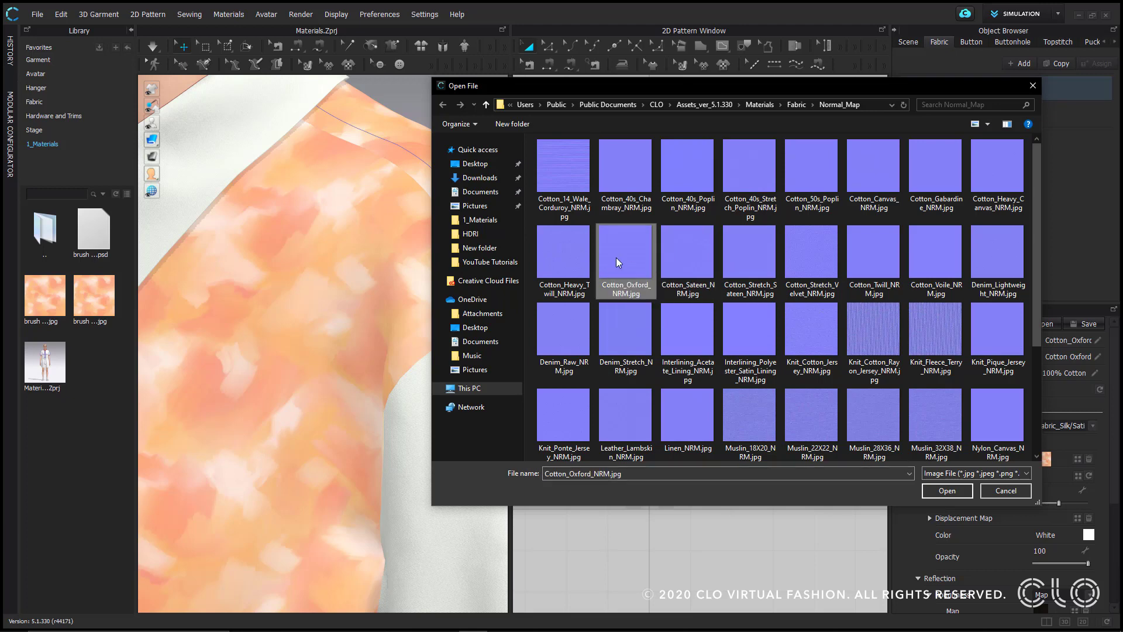
click(943, 491)
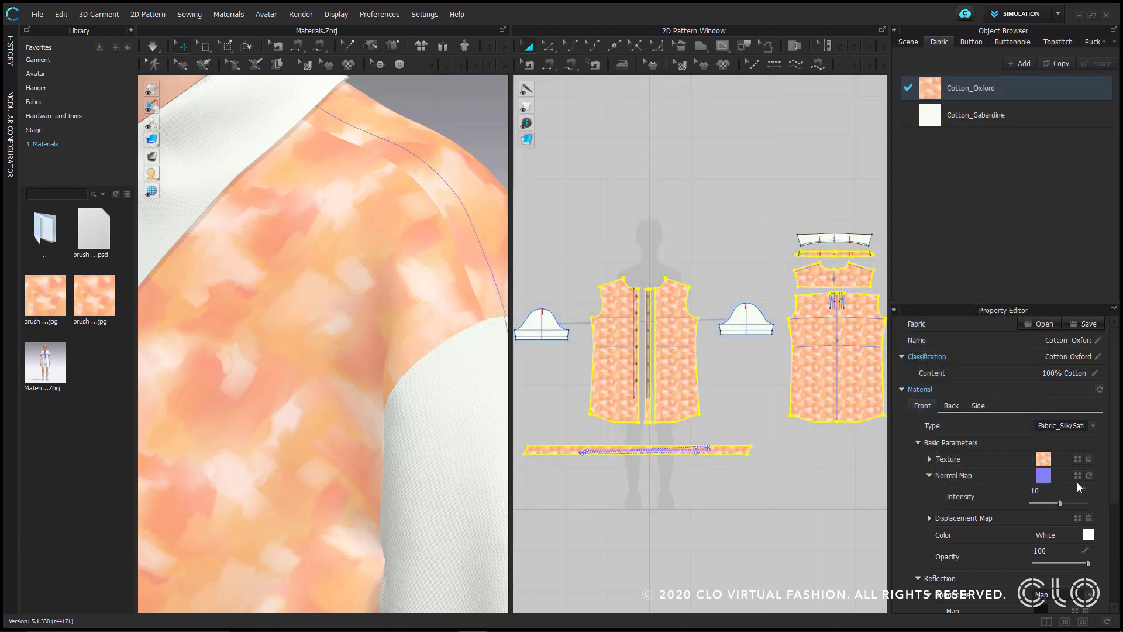
click(35, 102)
Browse the Normal_Map folder, return to the fabric library, and turn the view to the shirt front.
double_click(88, 252)
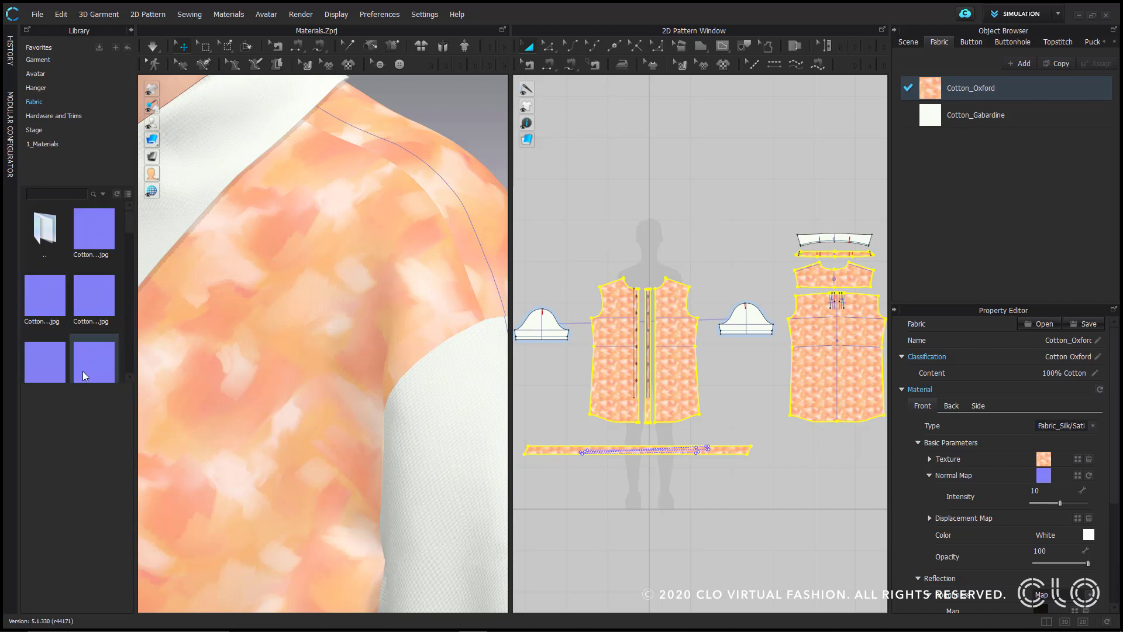
scroll(81, 369, down, 3)
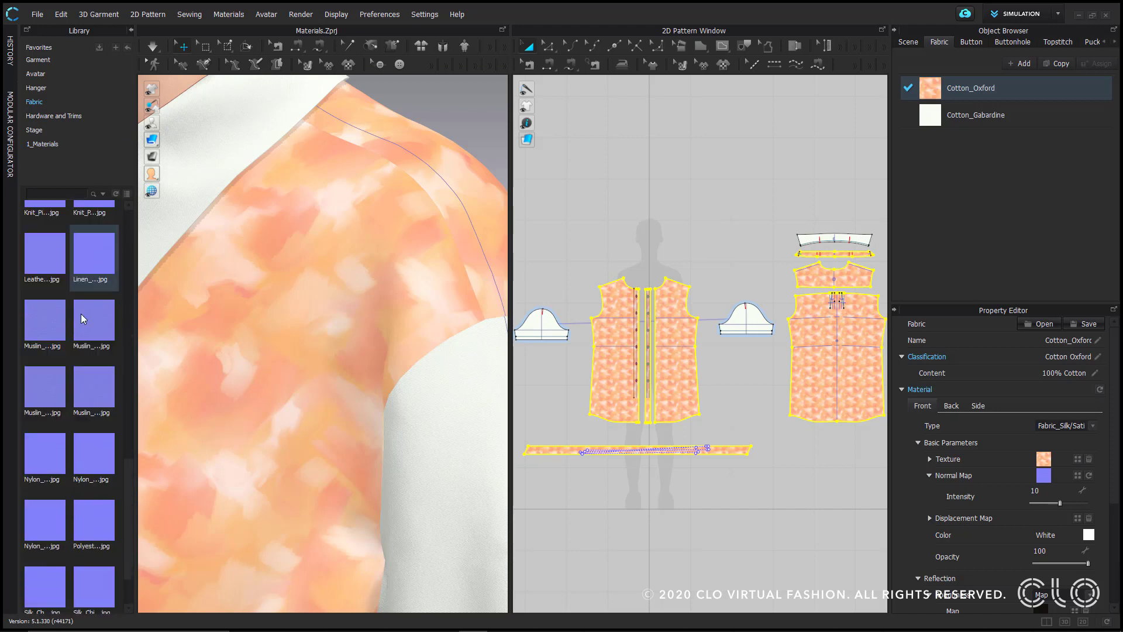
scroll(81, 313, up, 3)
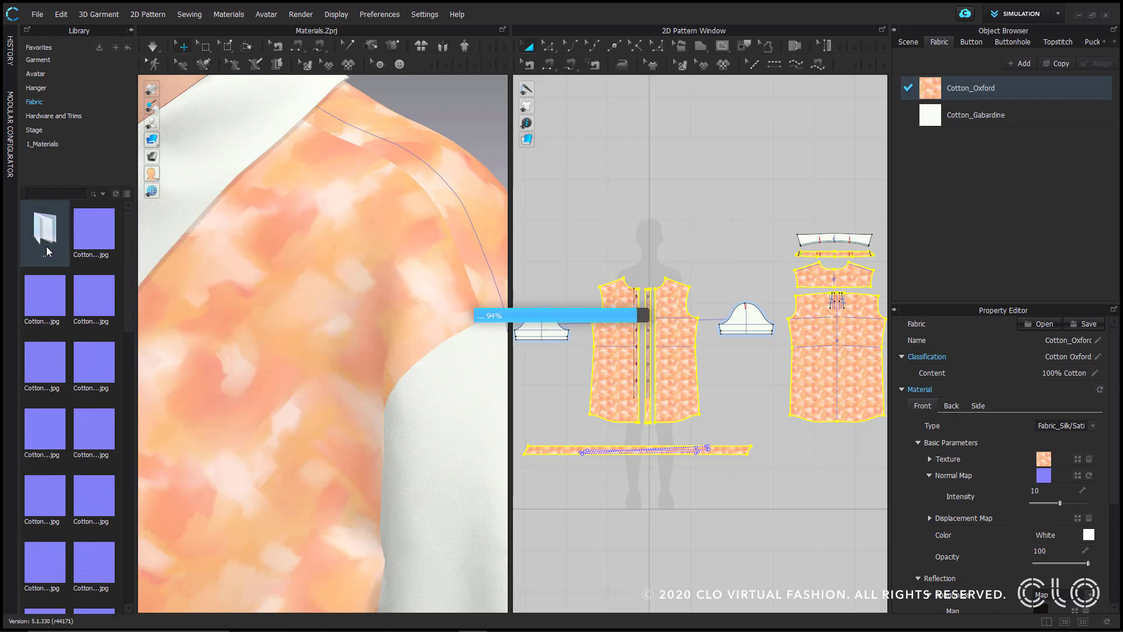
double_click(47, 247)
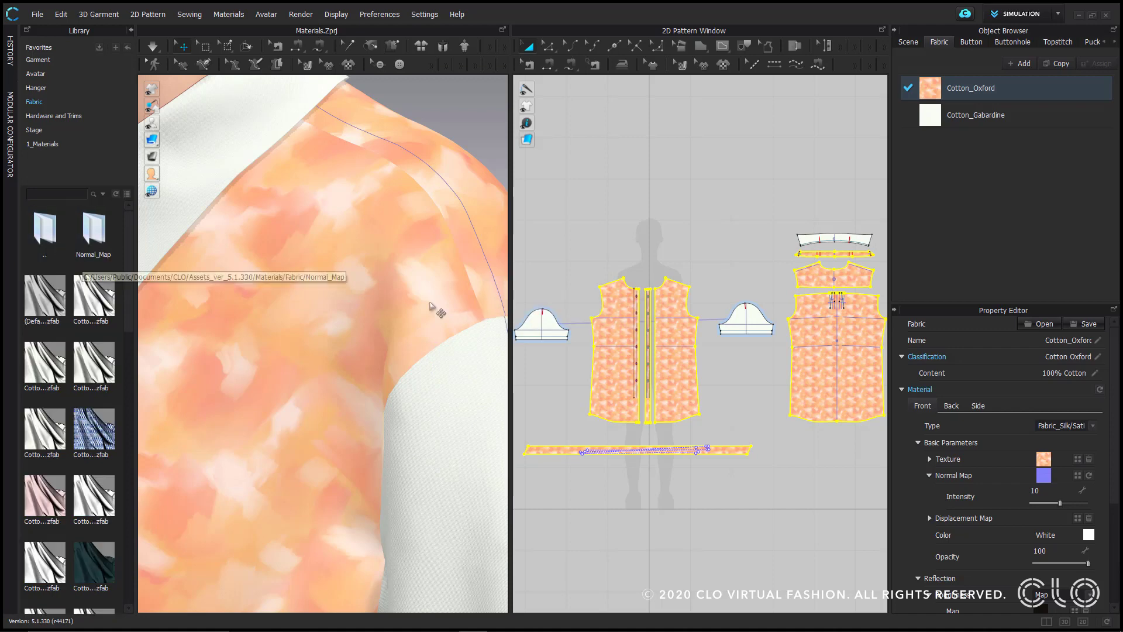
scroll(338, 264, down, 3)
right_drag(338, 267, 399, 297)
scroll(399, 297, up, 2)
scroll(399, 298, down, 5)
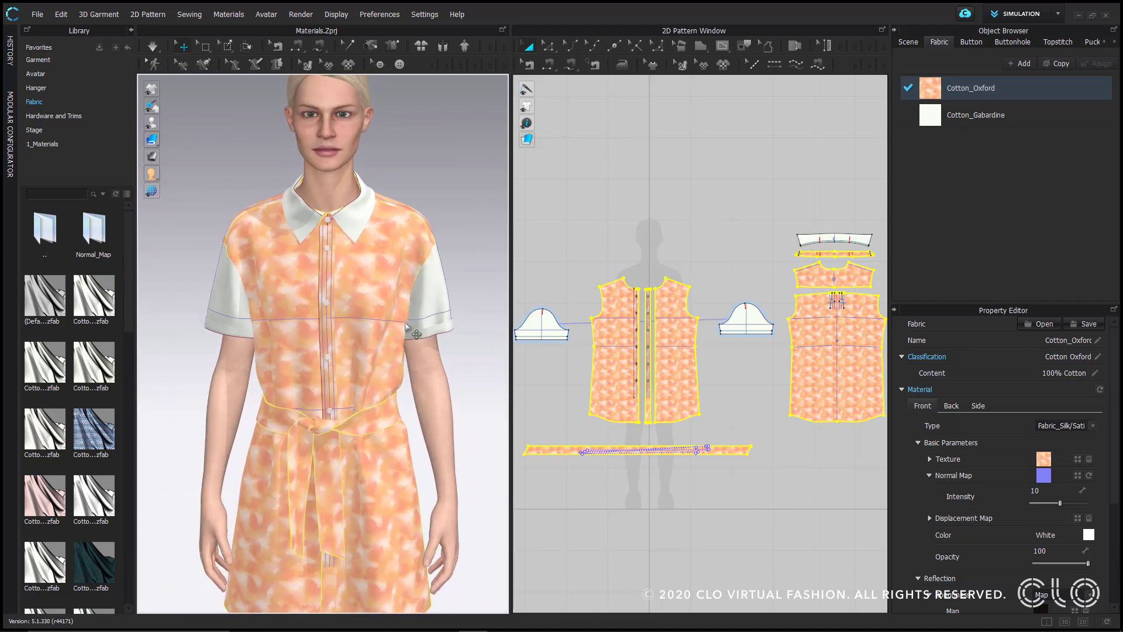
scroll(401, 324, down, 3)
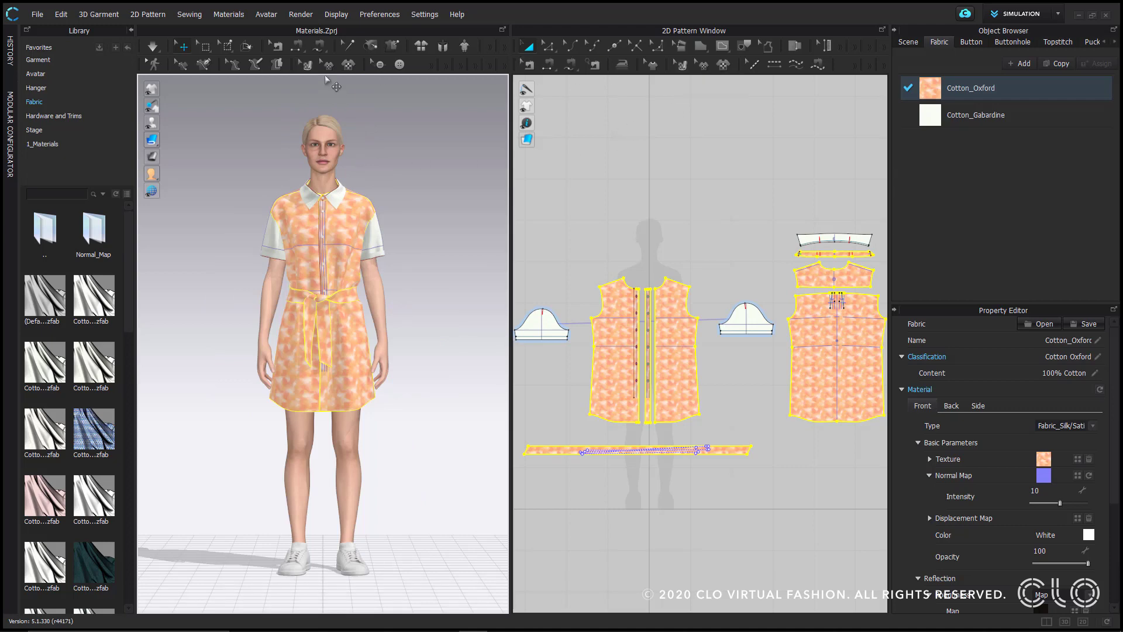
With Edit Texture (3D), select the front bodice and shift its print across the shirt front.
click(306, 65)
scroll(415, 230, up, 10)
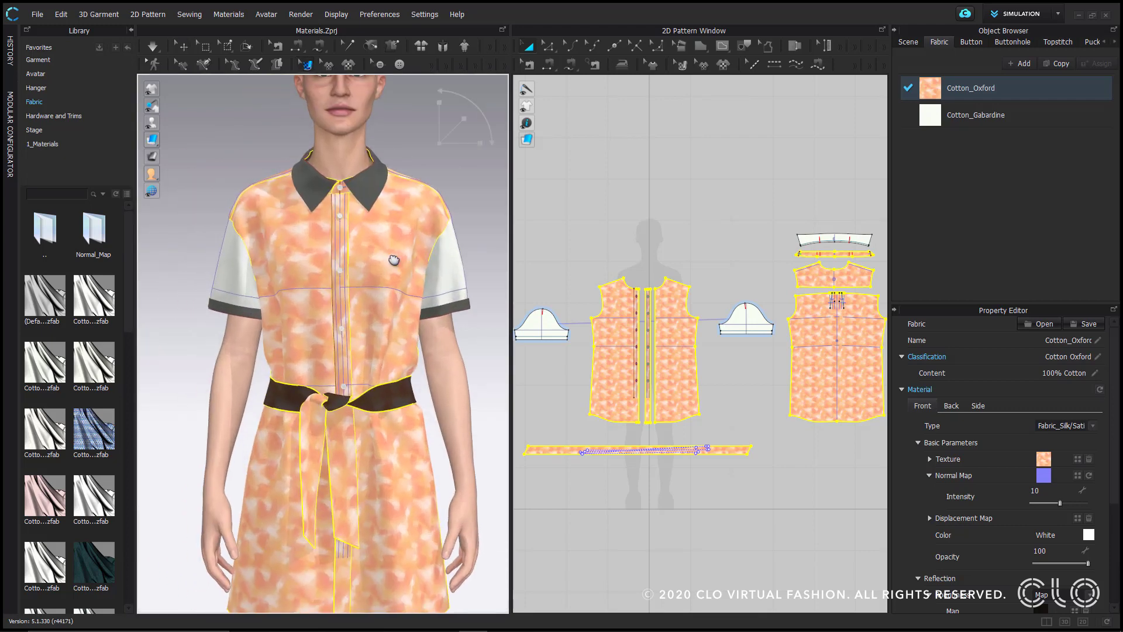
middle_drag(414, 230, 378, 241)
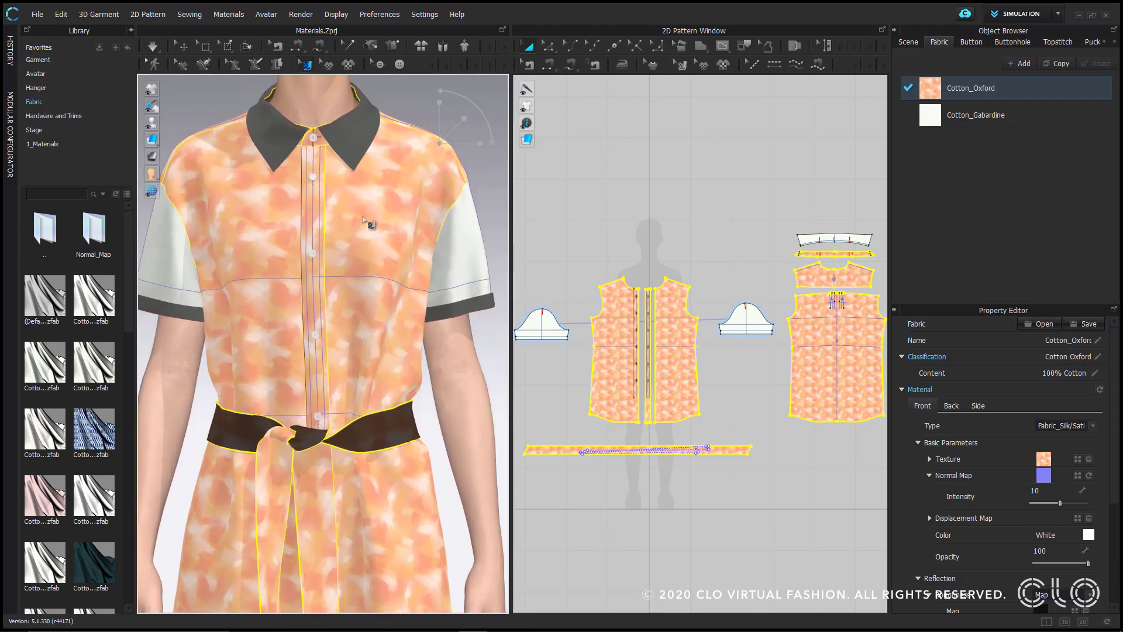
click(375, 215)
drag(376, 215, 394, 272)
With Edit Texture (2D), move, shrink, rotate and squash Body_Front's print, then undo with Ctrl+Z.
click(680, 64)
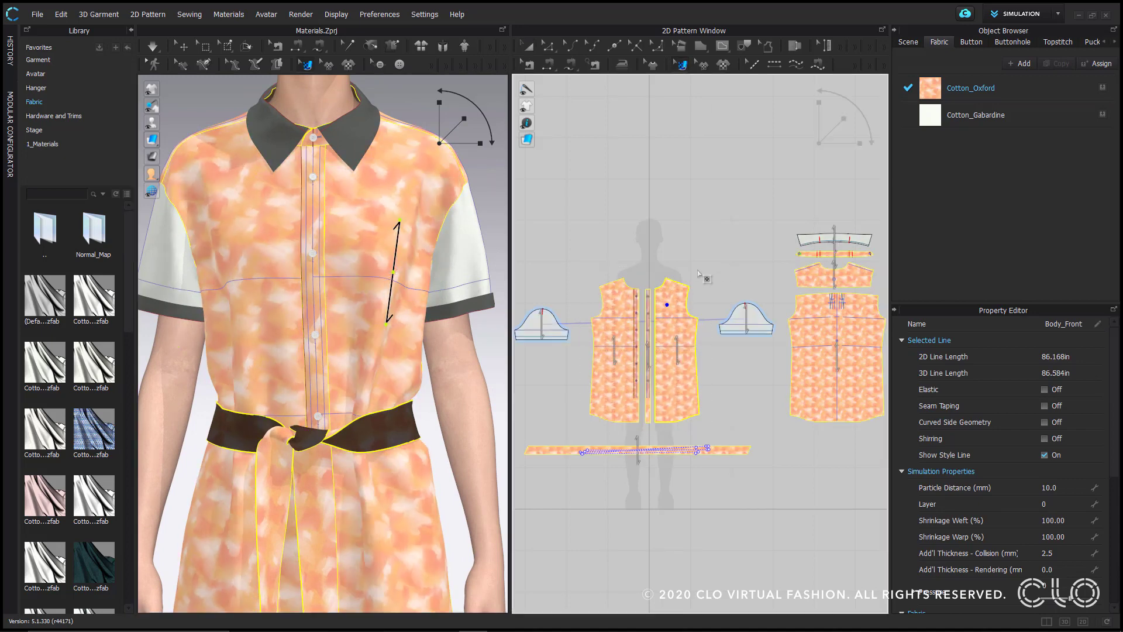
scroll(638, 304, up, 5)
drag(641, 305, 671, 336)
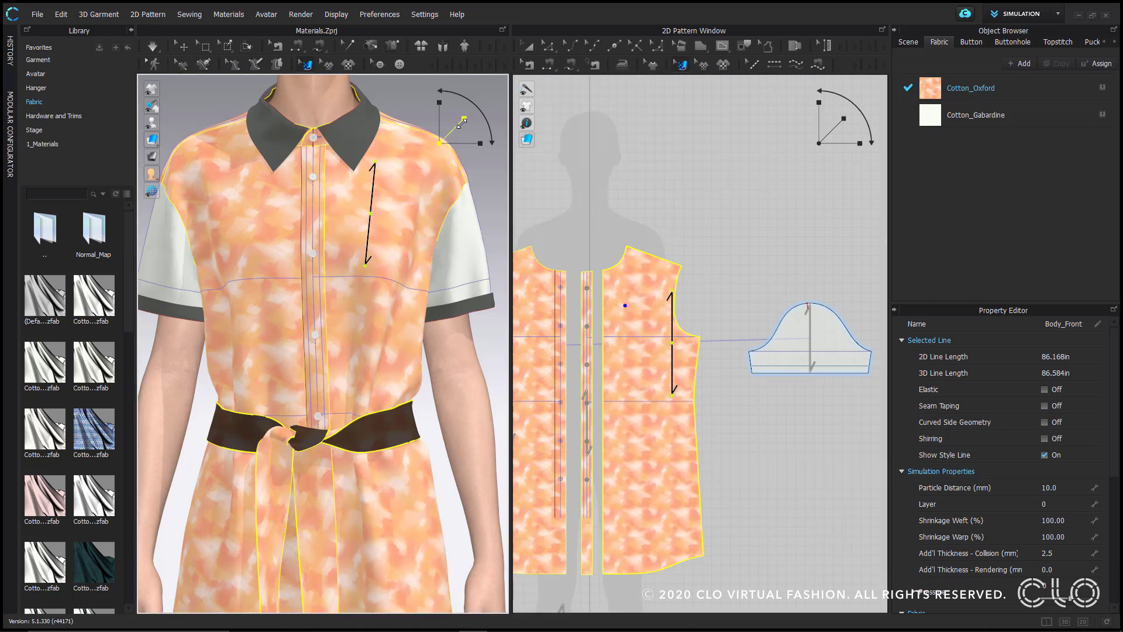
mouse_move(463, 122)
mouse_down()
mouse_move(447, 146)
mouse_move(464, 118)
mouse_up()
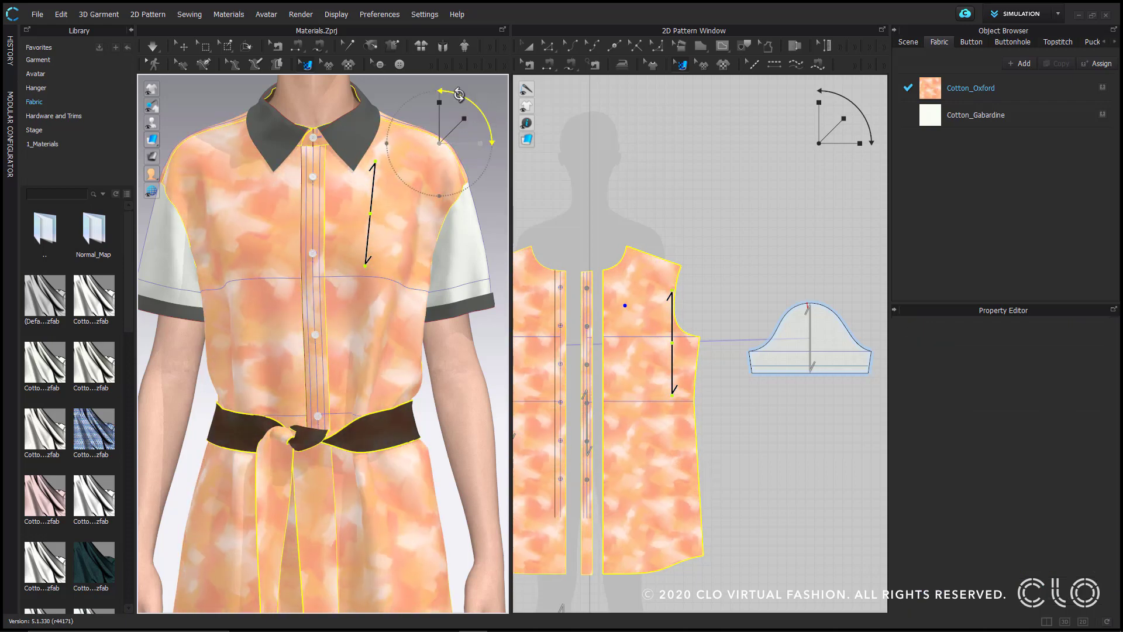
mouse_move(458, 94)
mouse_down()
mouse_move(479, 122)
mouse_move(480, 172)
mouse_move(461, 99)
mouse_up()
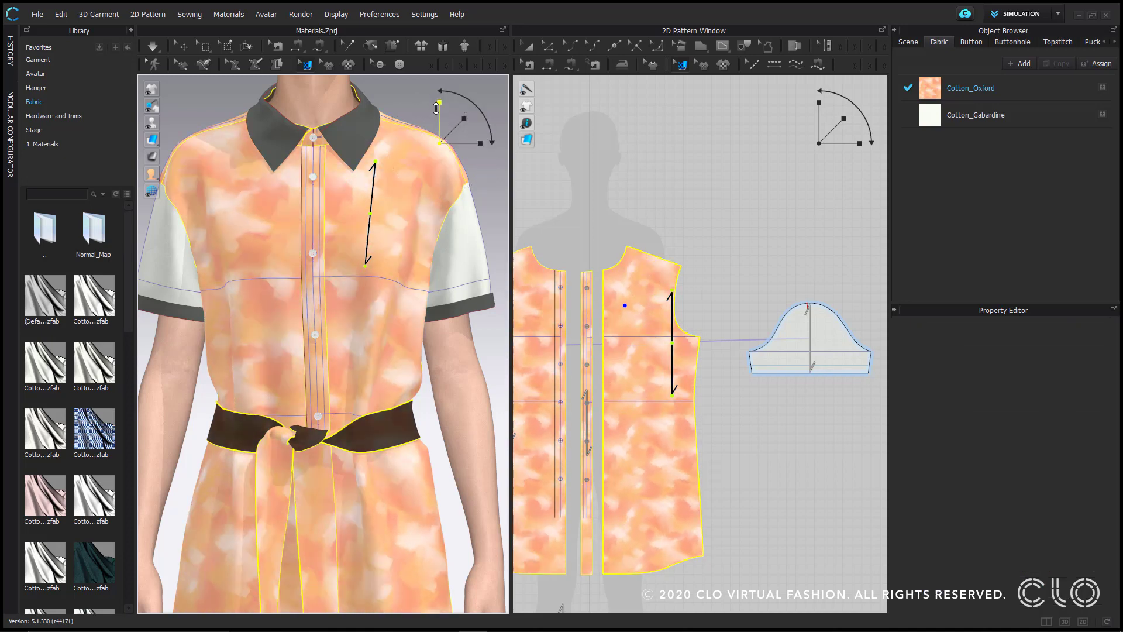
drag(445, 104, 459, 151)
click(477, 144)
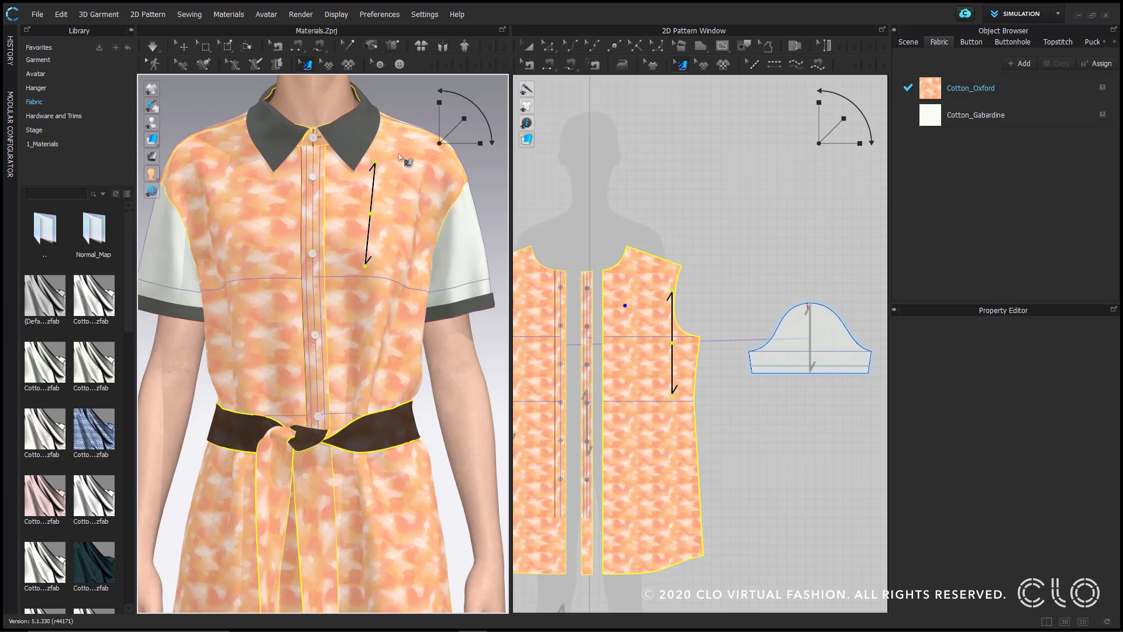
key(ctrl+z)
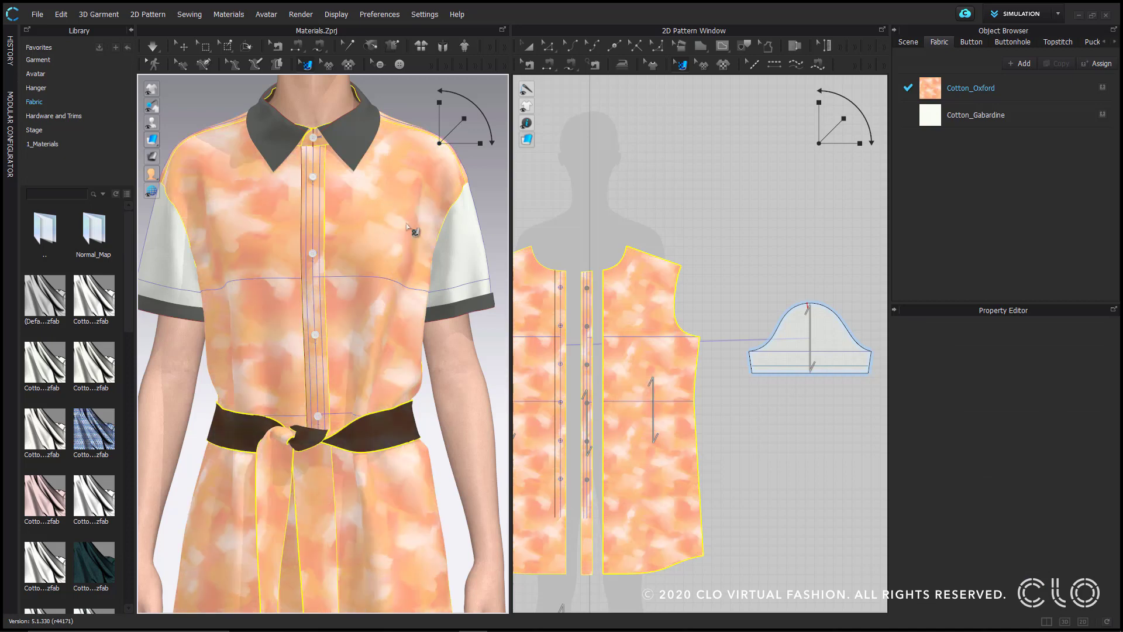
Scale Body_Front's brush print to 147.14% (12.820 × 12.820 in) through the Transform dialog.
middle_drag(620, 294, 646, 193)
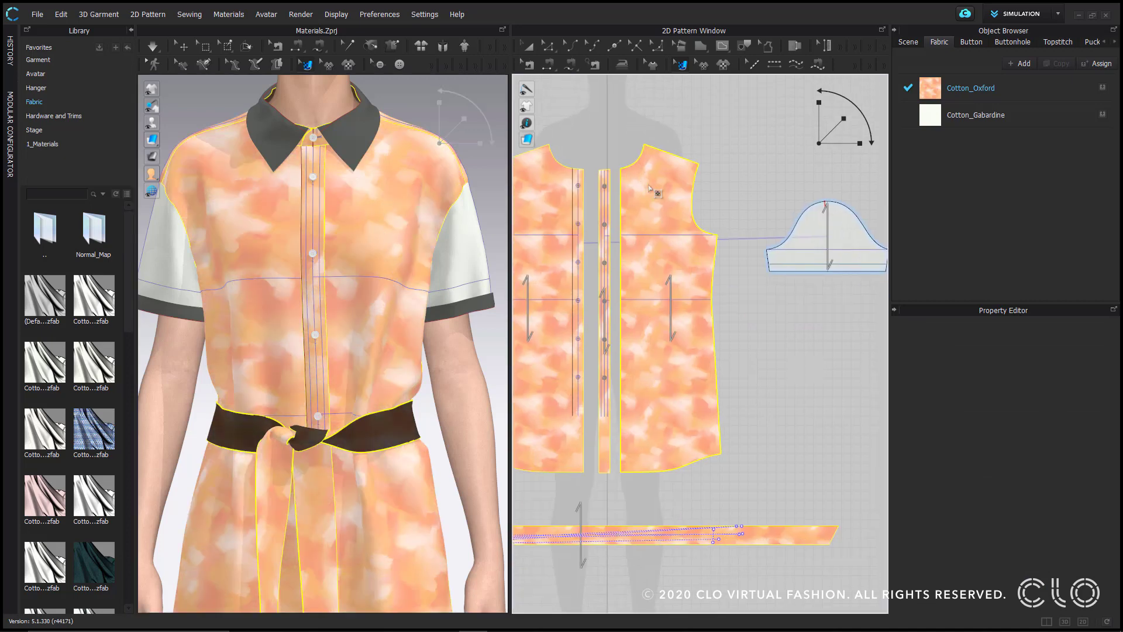
click(669, 278)
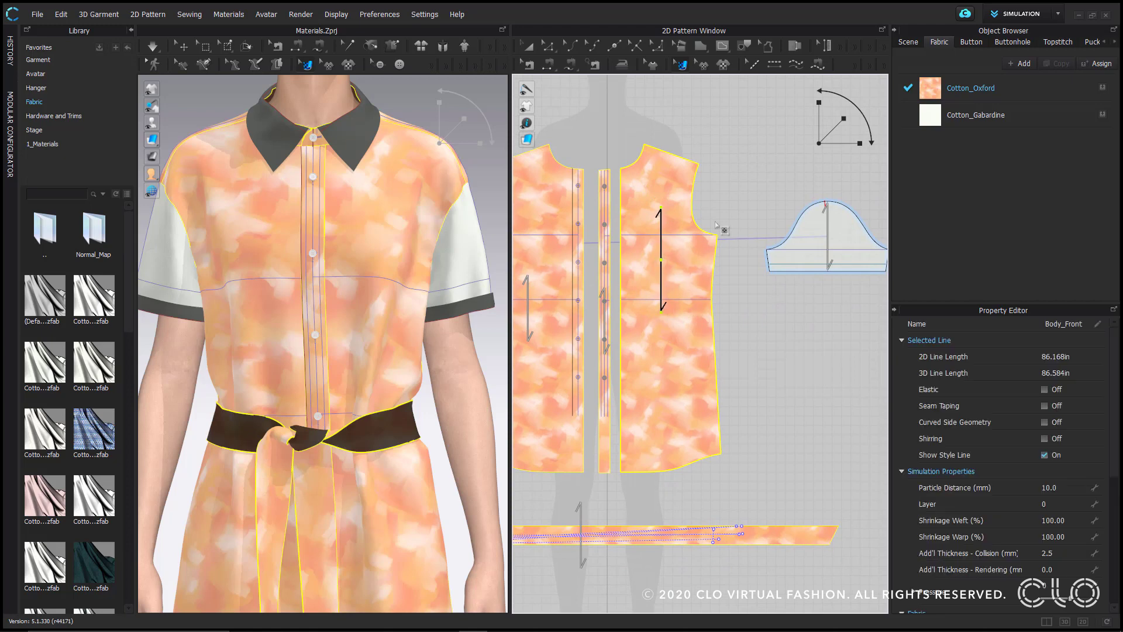
mouse_move(843, 120)
mouse_down()
mouse_move(859, 93)
mouse_move(849, 111)
mouse_up()
click(849, 111)
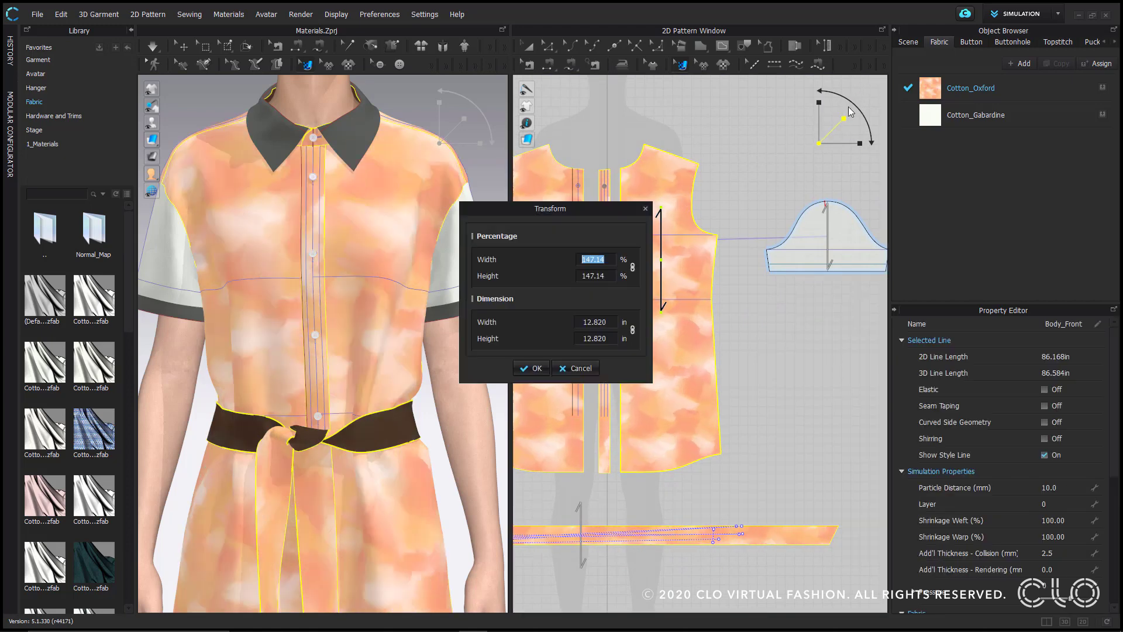
drag(542, 213, 828, 164)
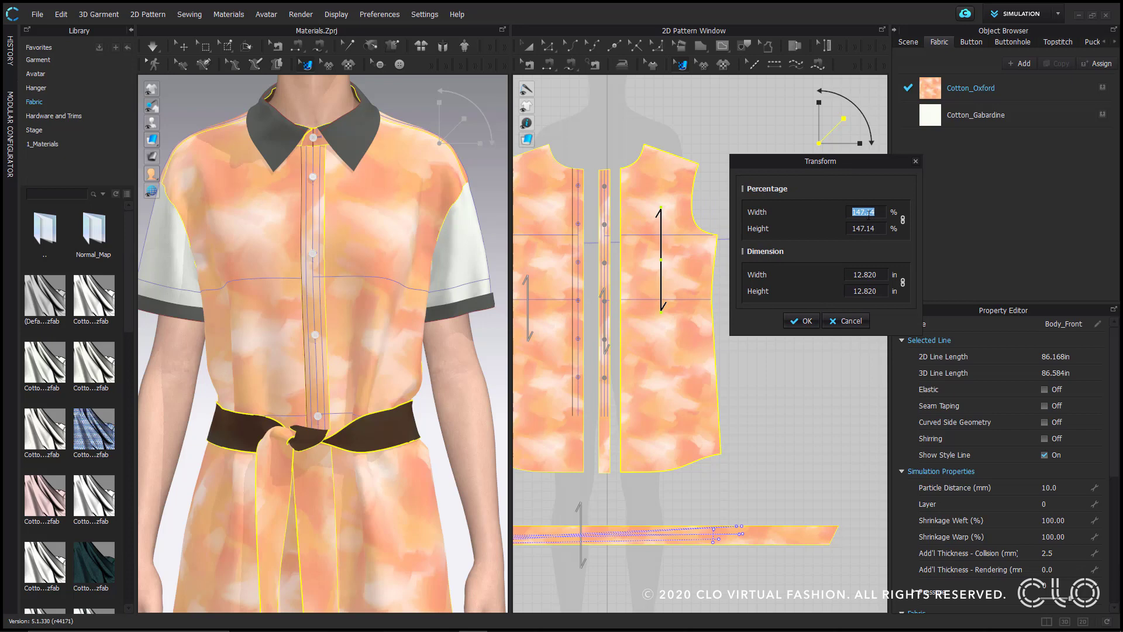
click(799, 323)
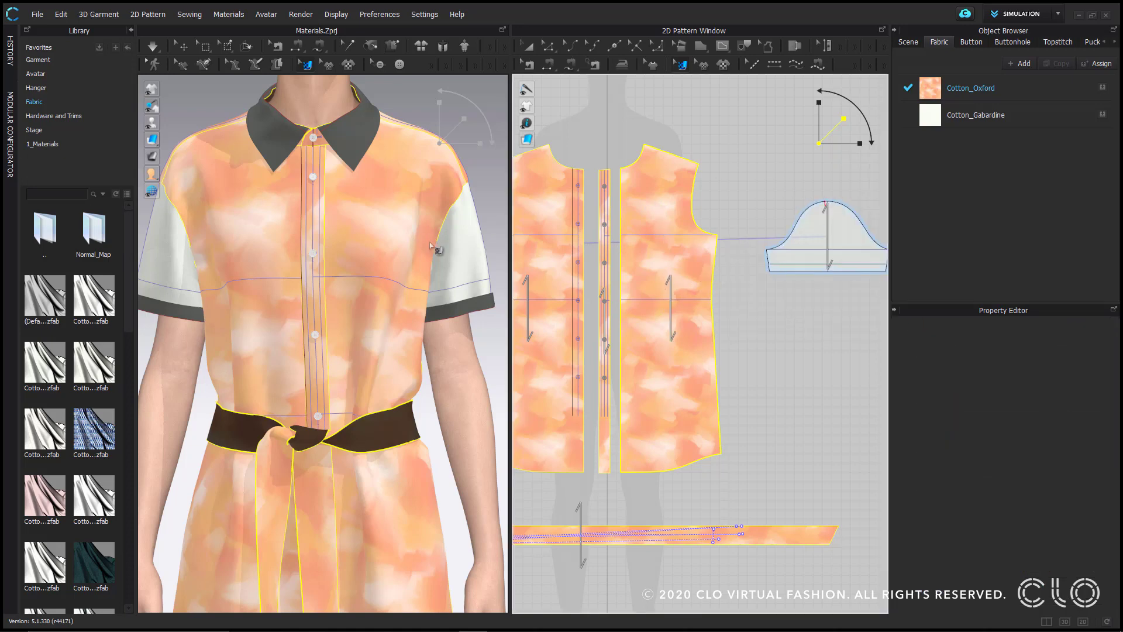
Set Cotton_Oxford's texture width to 5 in at 150%, making a 7.501-inch brush-print tile.
click(967, 88)
scroll(993, 367, down, 5)
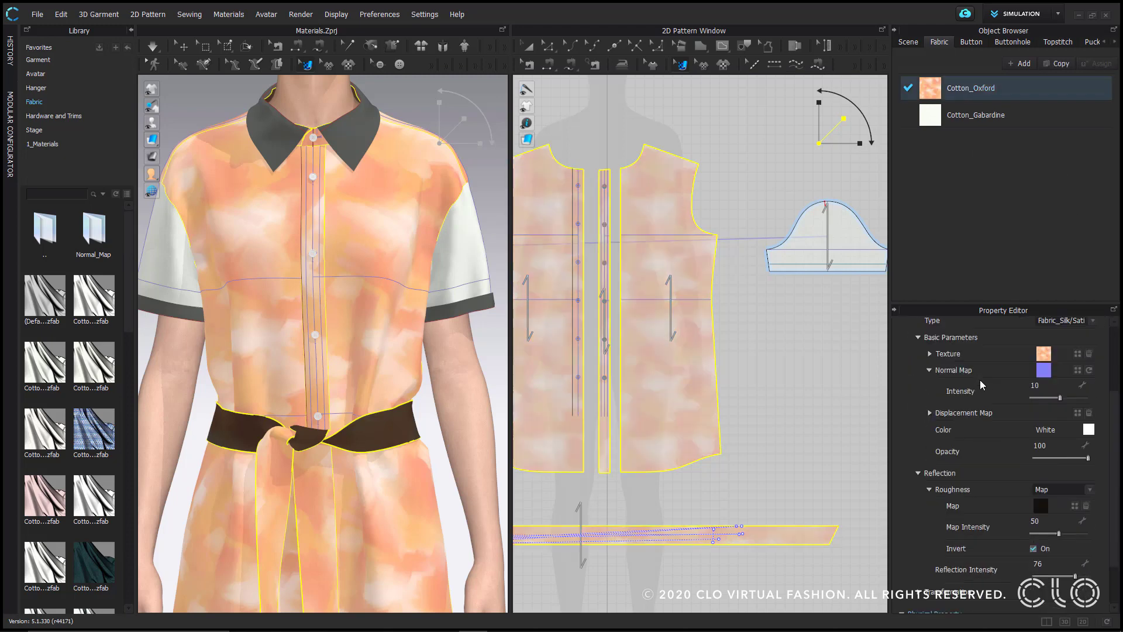
click(918, 533)
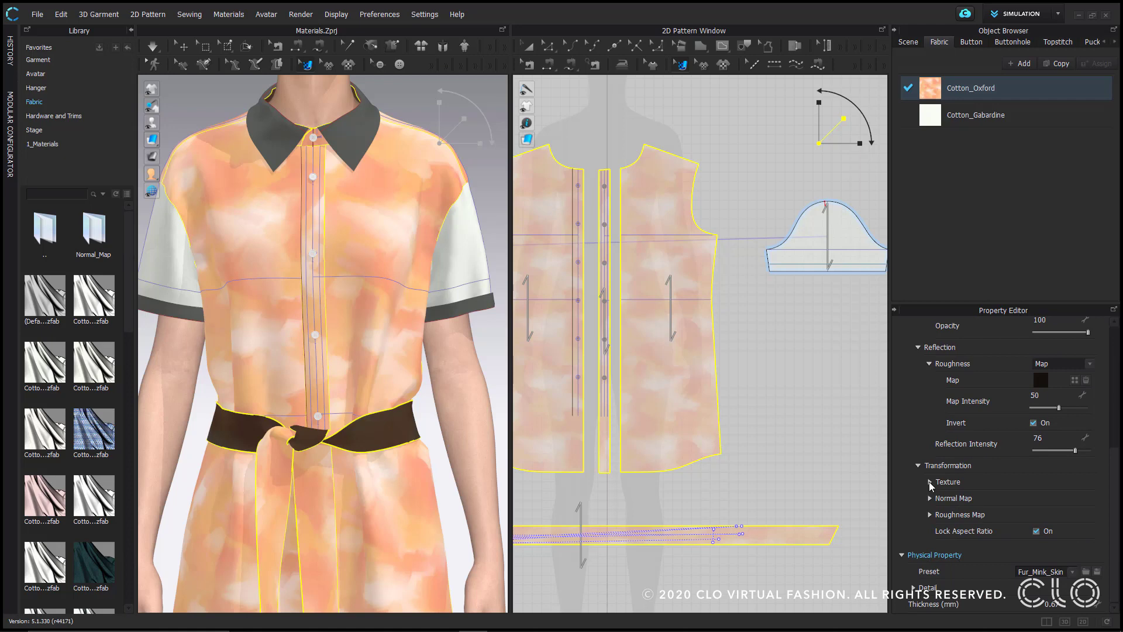
click(931, 482)
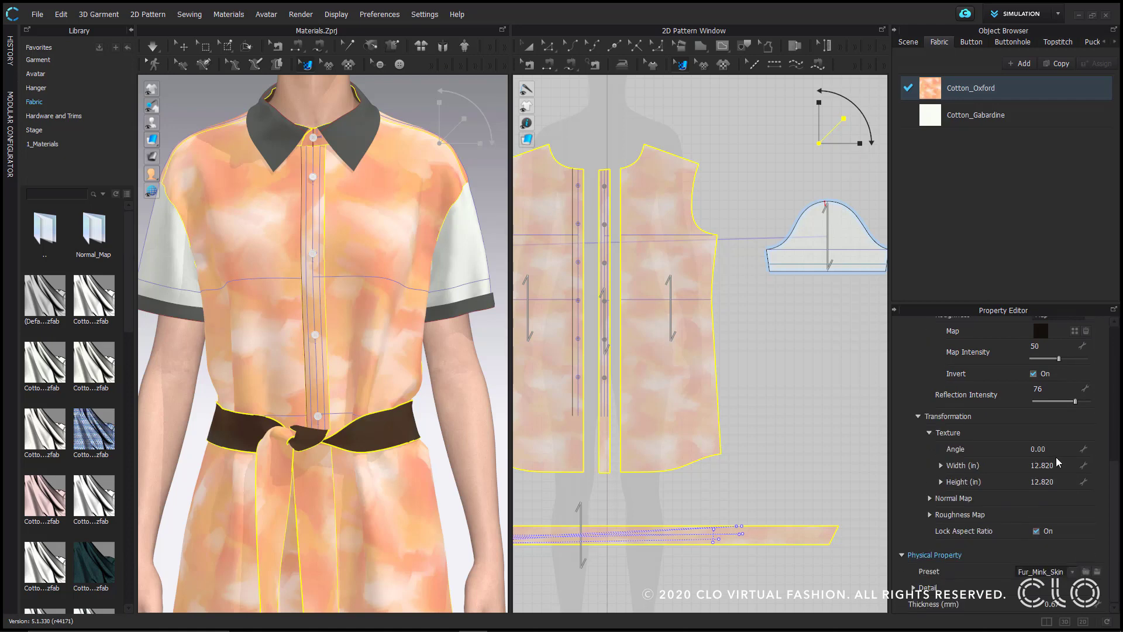
click(1066, 466)
text(5)
key(Return)
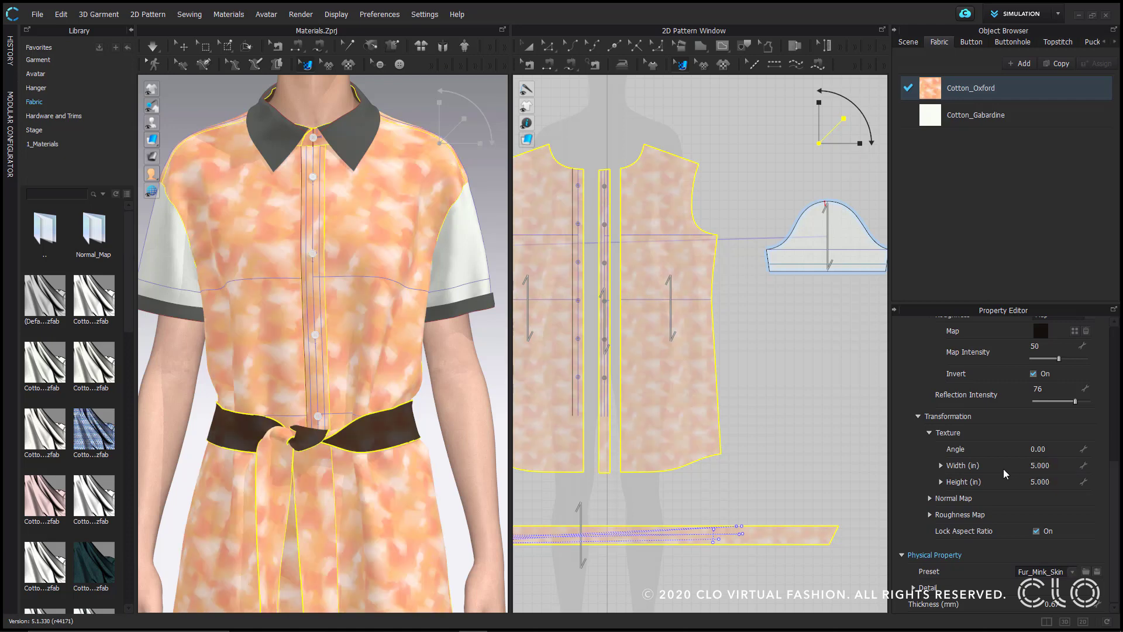
click(940, 465)
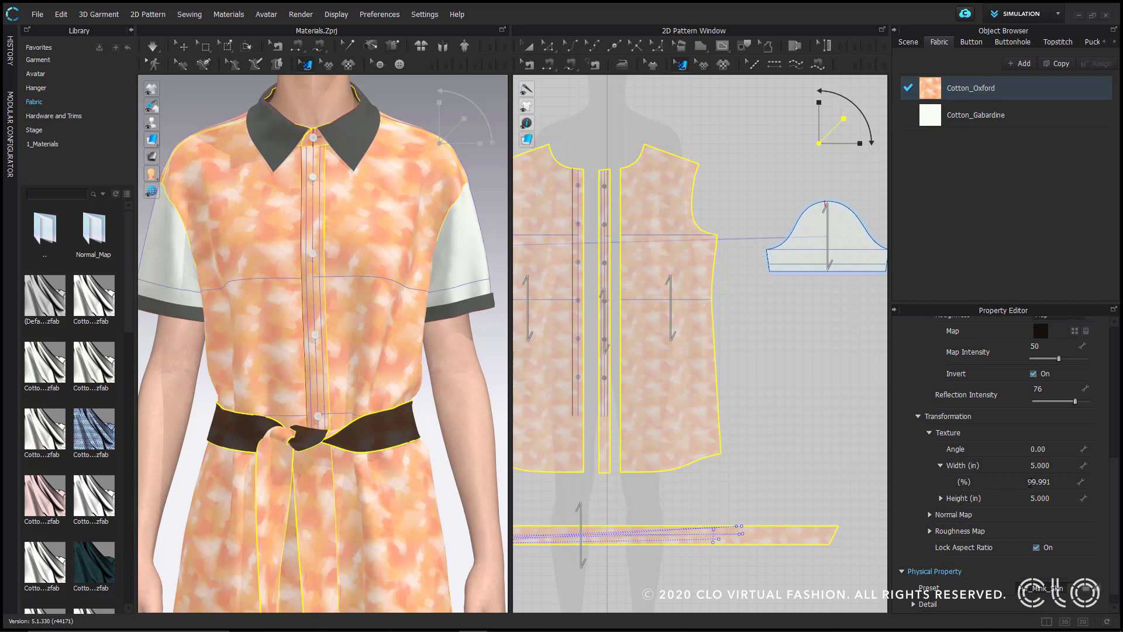
click(1052, 483)
text(150)
key(Return)
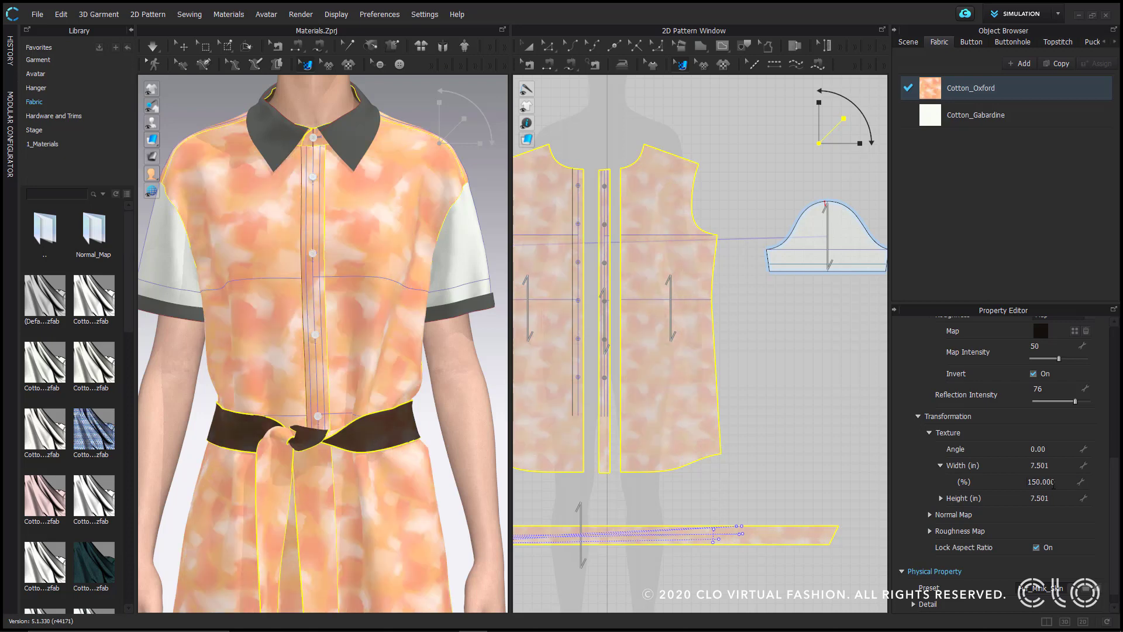
scroll(500, 333, down, 3)
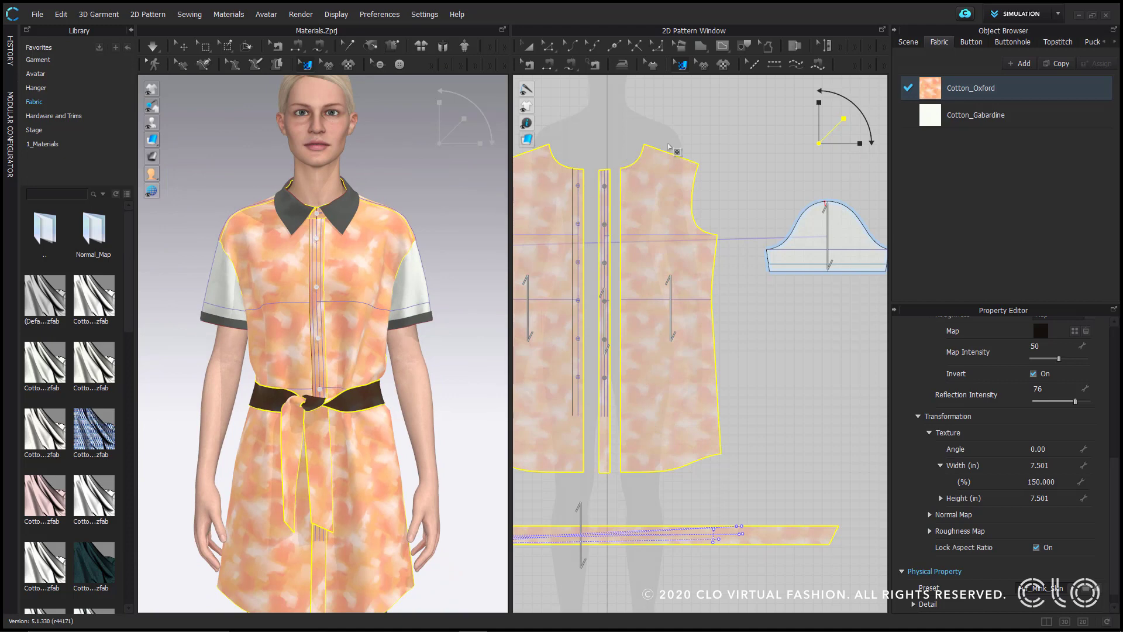
Switch the workspace to Print Layout.
click(1059, 14)
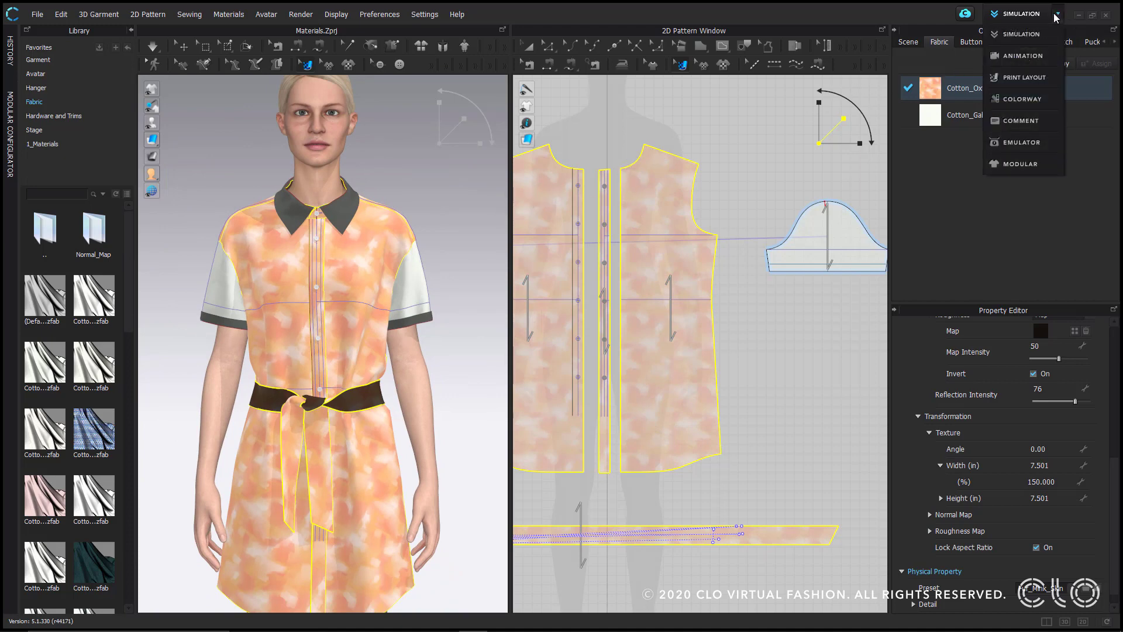
click(1020, 75)
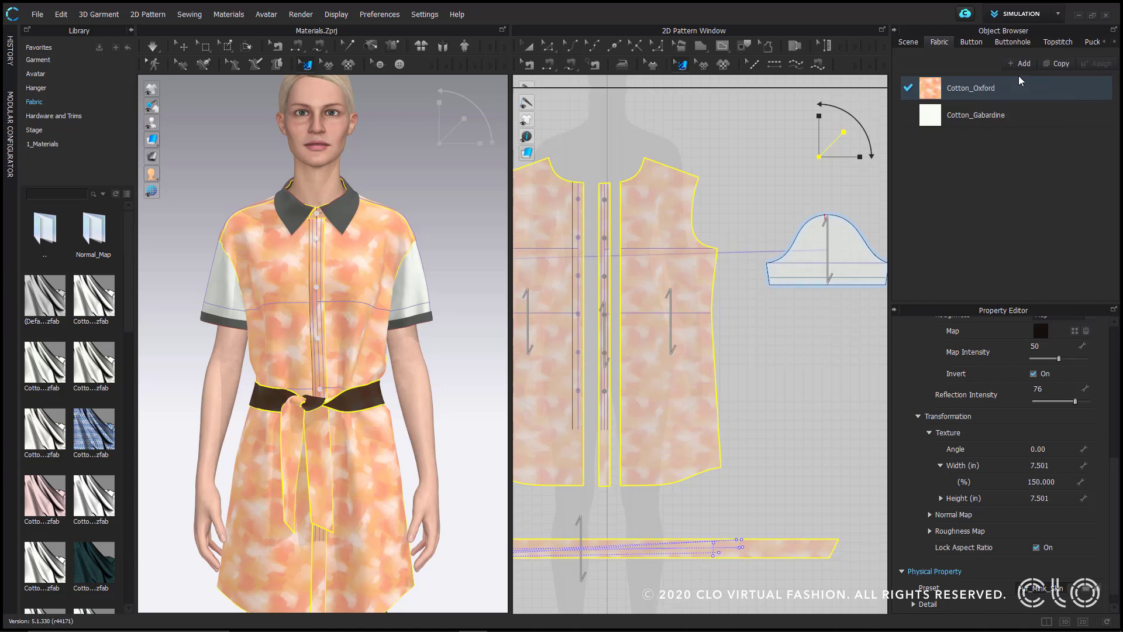
scroll(725, 229, down, 2)
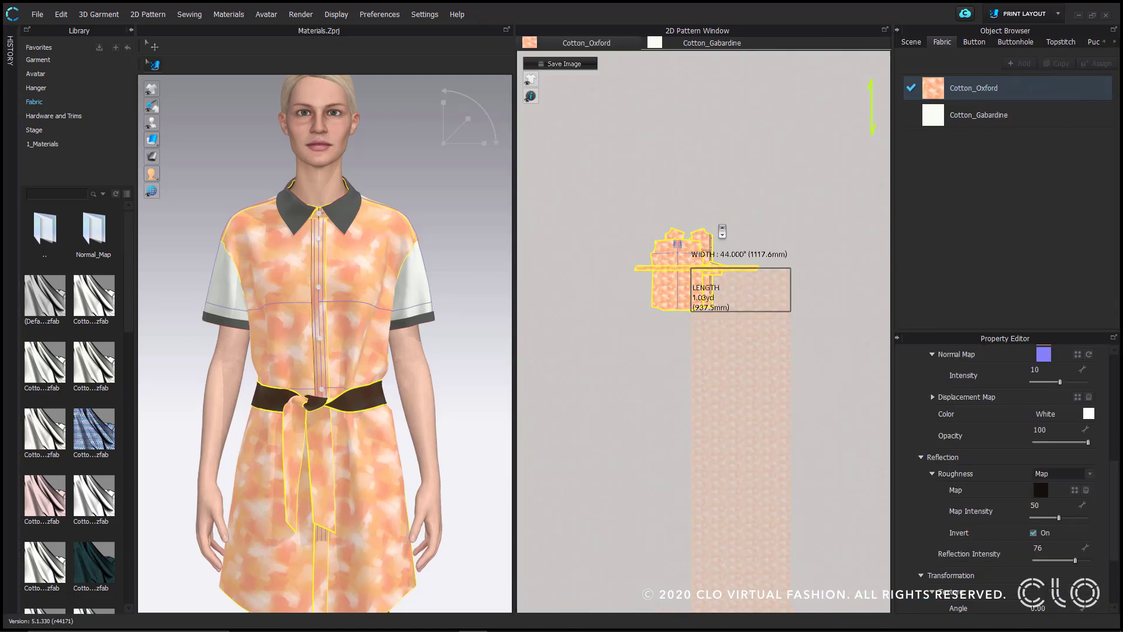
scroll(722, 230, up, 1)
middle_drag(687, 244, 705, 248)
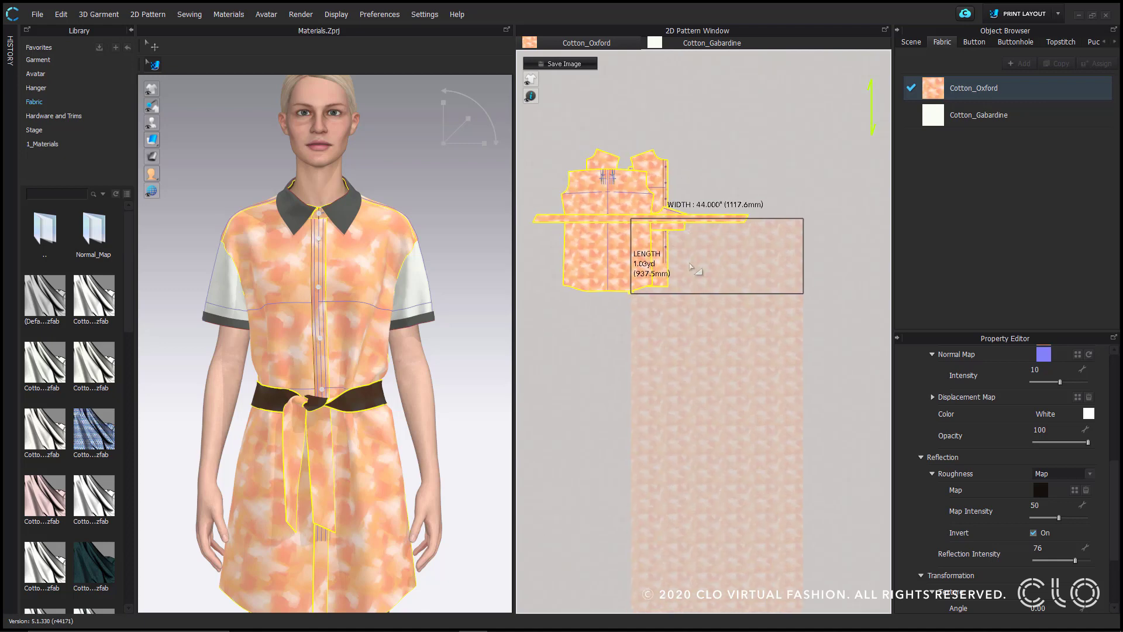
Reset the pieces to the default arrangement on the 44-inch roll and bring the WIDTH label into view.
right_click(754, 228)
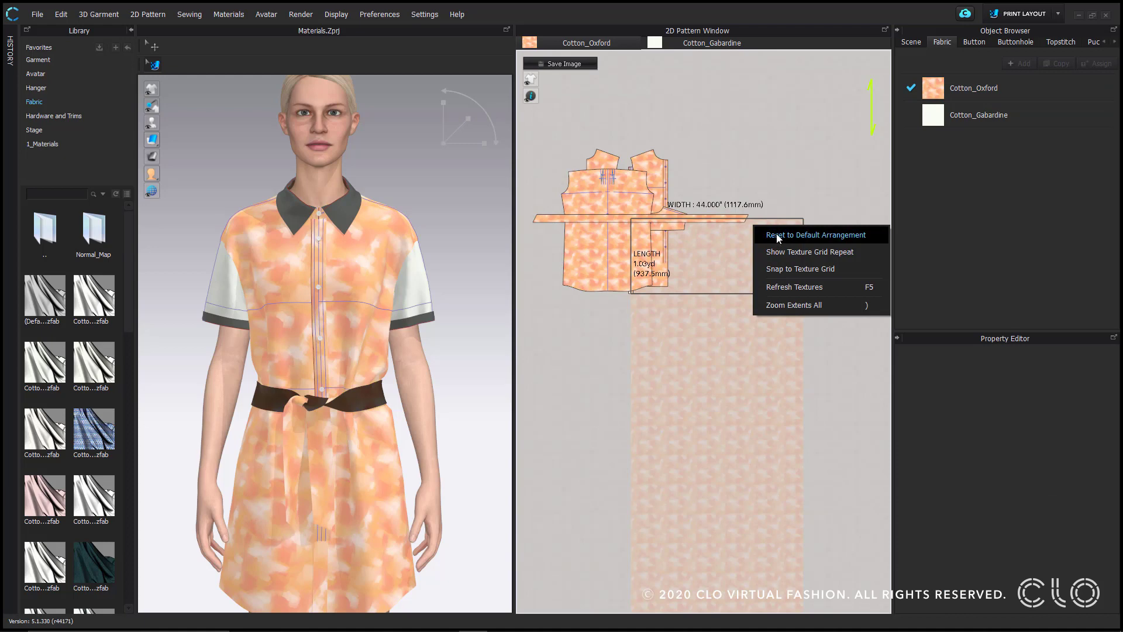
click(777, 233)
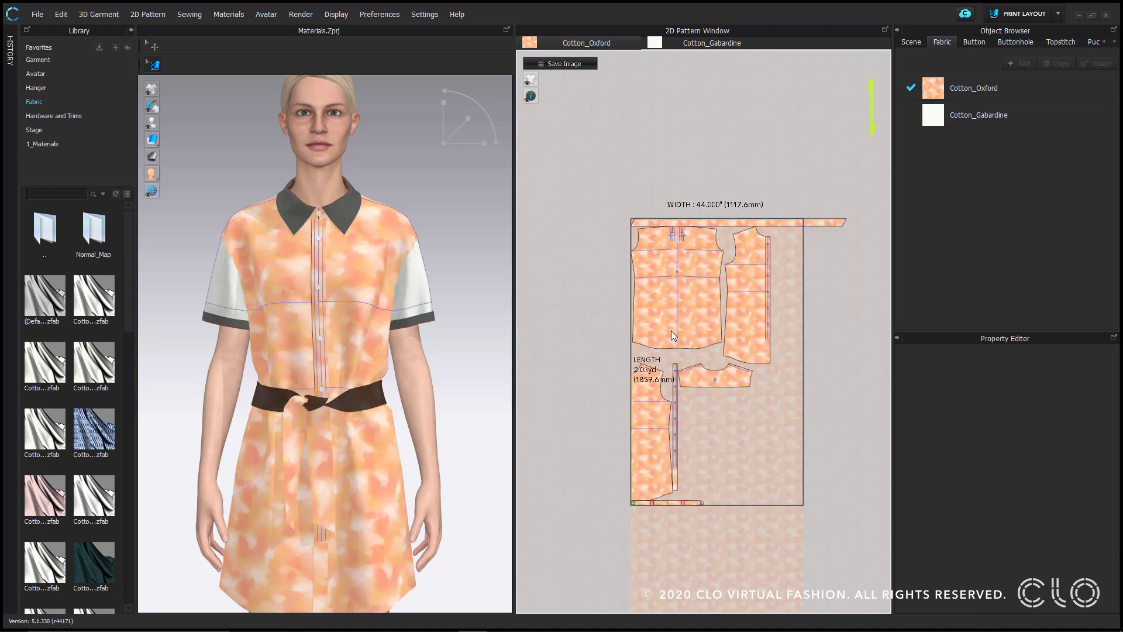
mouse_move(818, 308)
middle_down()
mouse_move(779, 230)
mouse_move(704, 250)
middle_up()
scroll(704, 250, up, 3)
scroll(632, 301, up, 4)
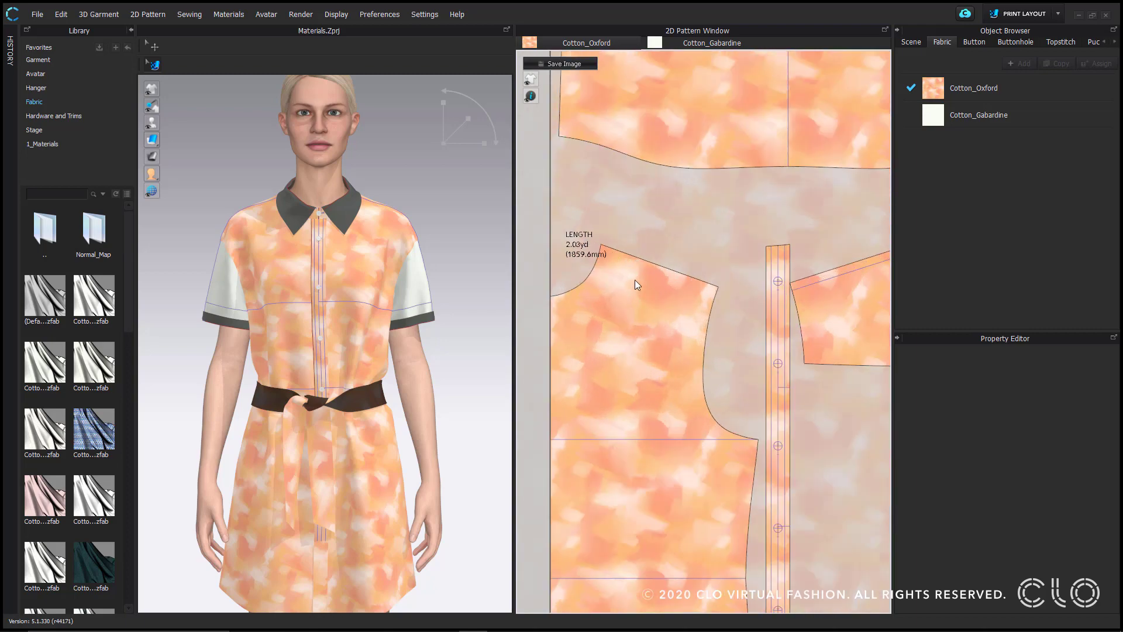
scroll(595, 232, up, 3)
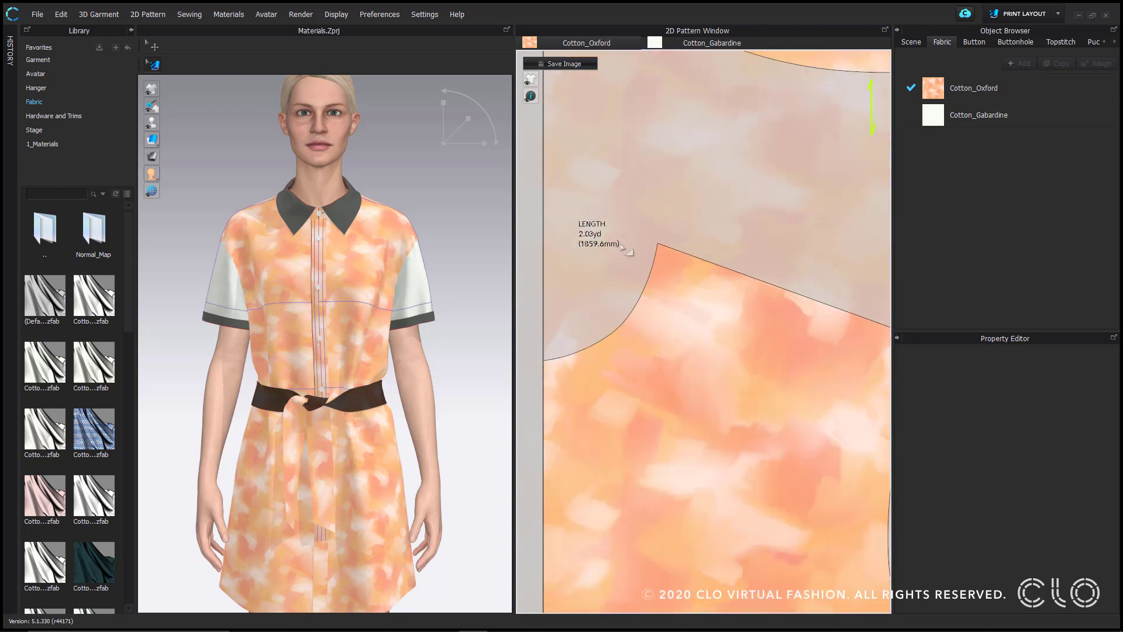
scroll(624, 245, down, 6)
scroll(714, 295, up, 3)
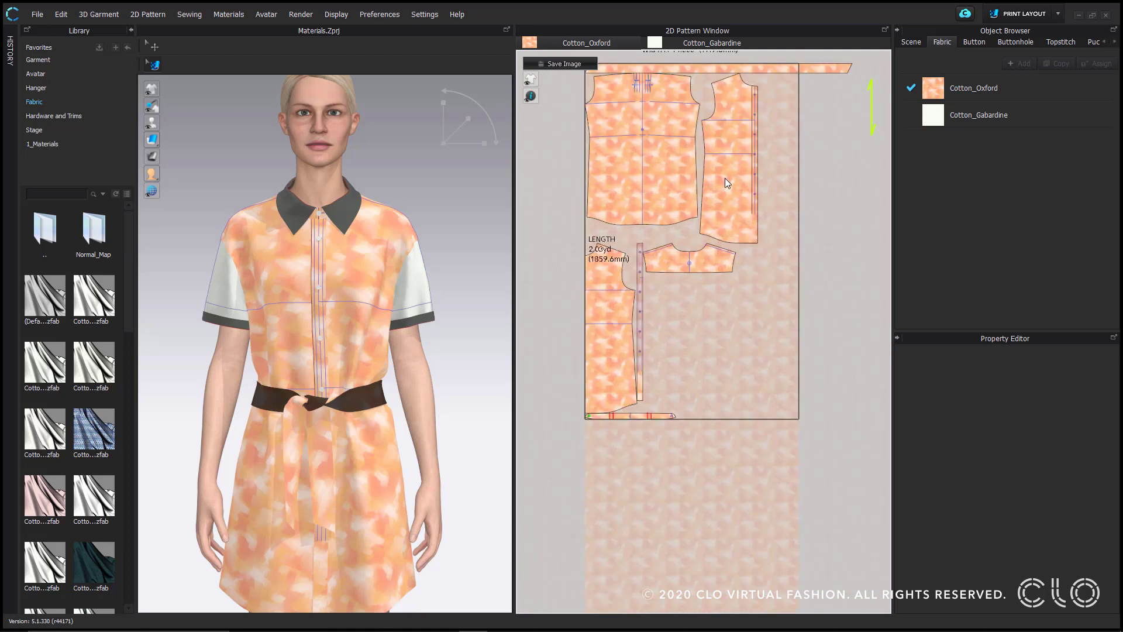
middle_drag(727, 181, 718, 251)
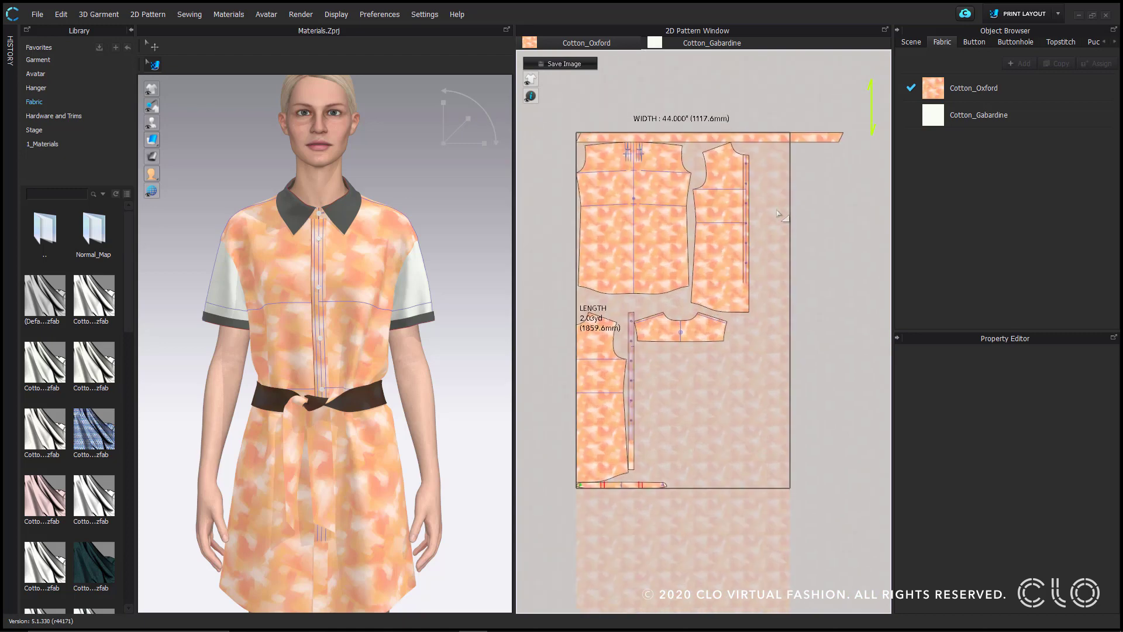
Set Cotton_Oxford's roll width to 55 inches and reset the pieces to the default arrangement.
click(953, 89)
scroll(935, 430, up, 8)
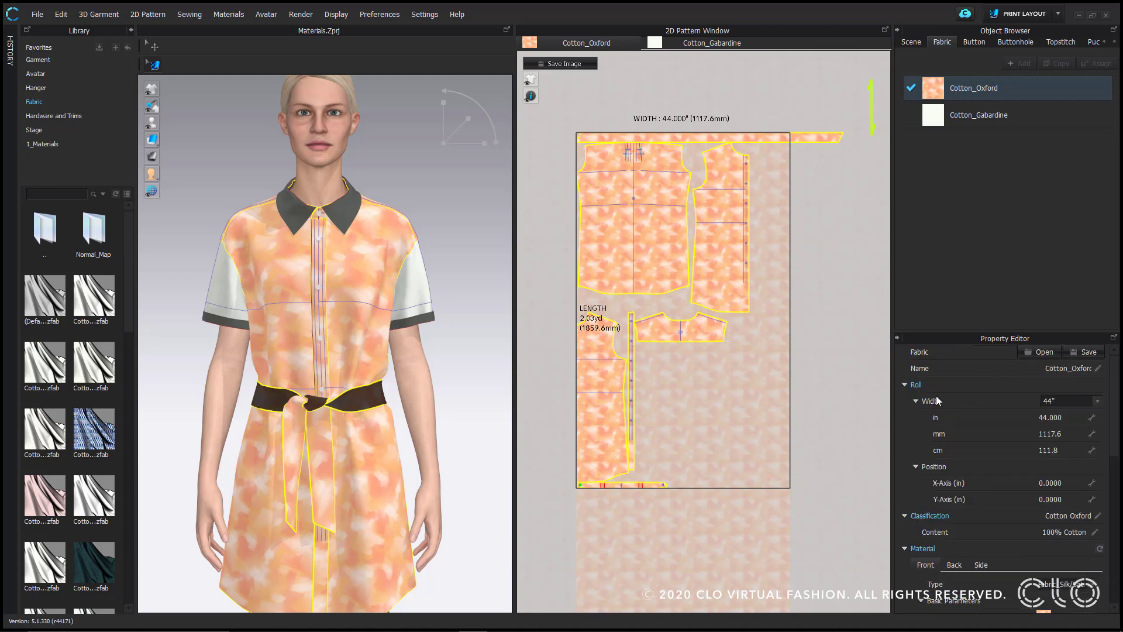
click(1062, 402)
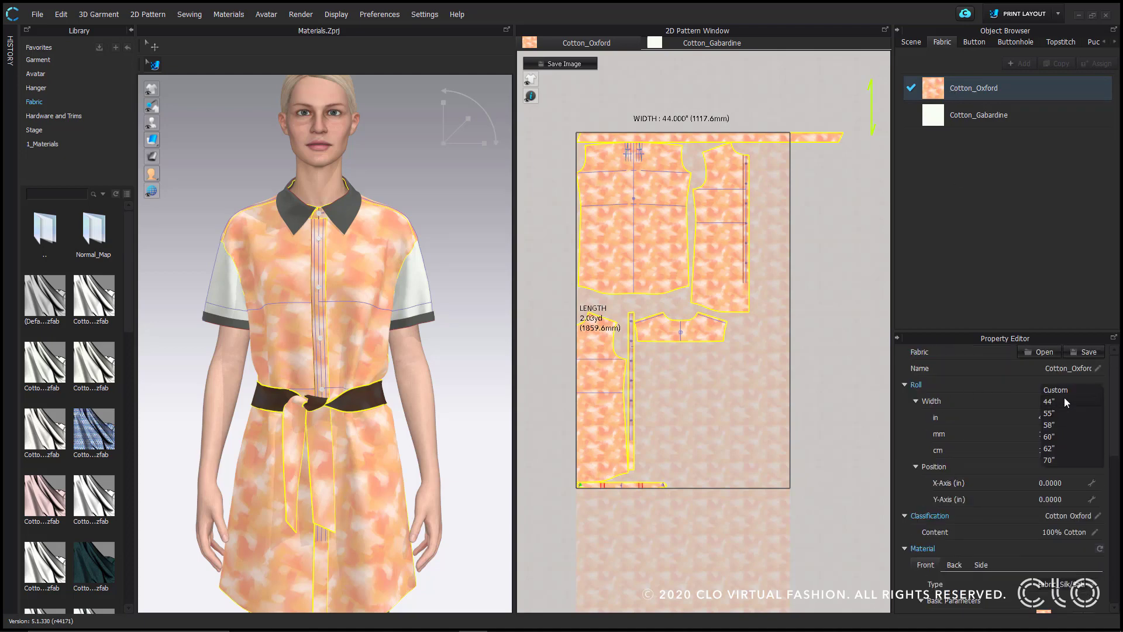
click(1052, 414)
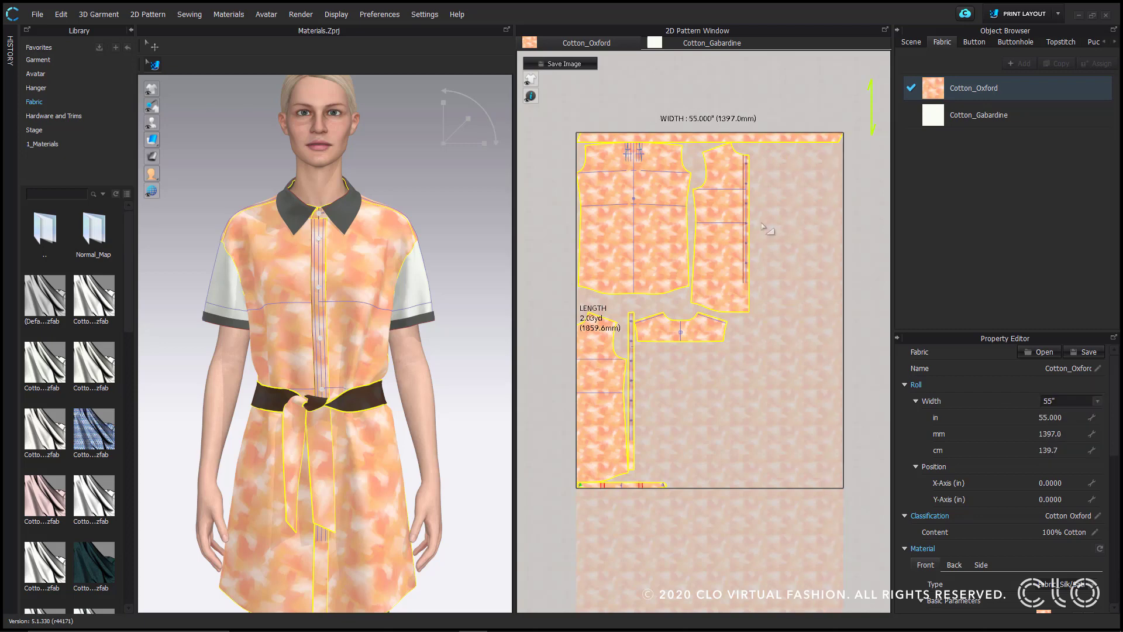
right_click(731, 174)
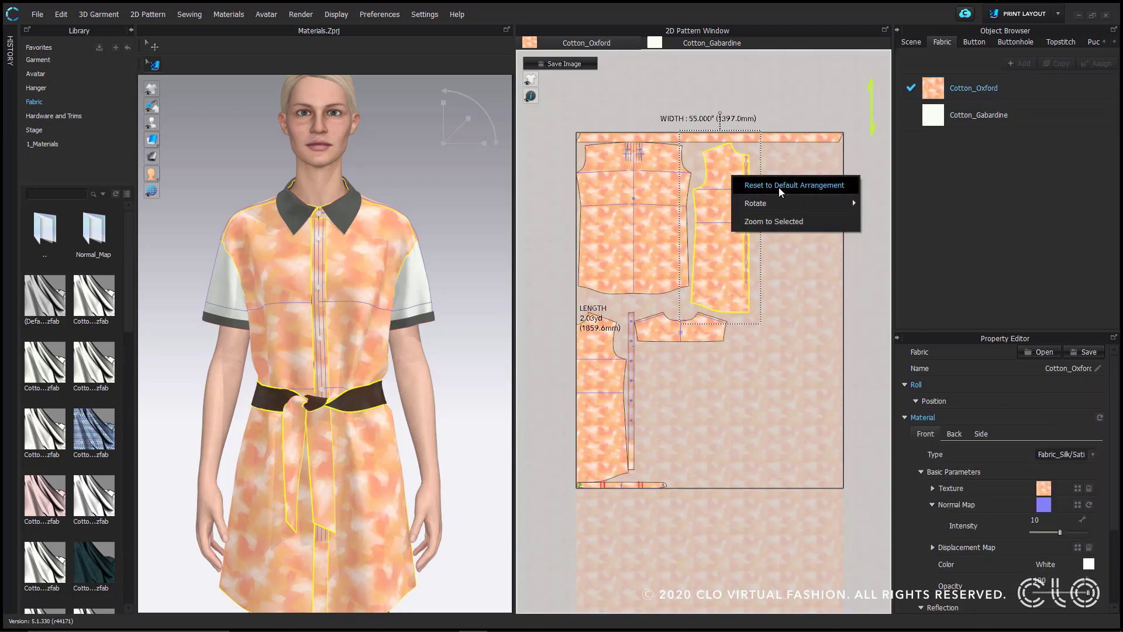
click(780, 188)
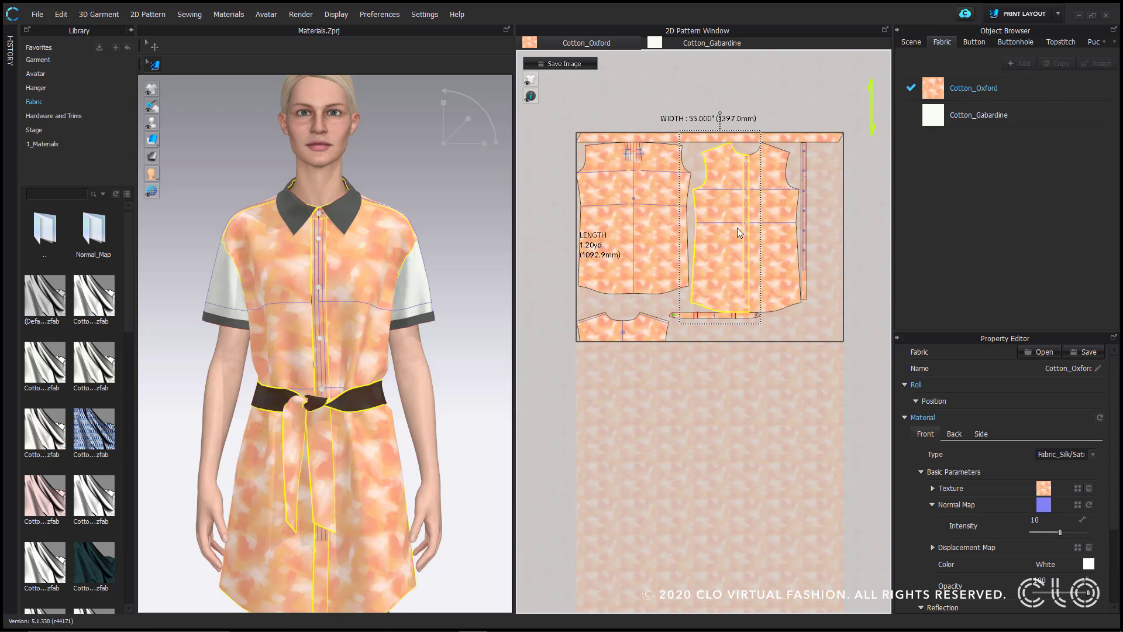
Move the placket to the roll's right, the band below the front panel, and adjust the right front.
scroll(820, 204, up, 2)
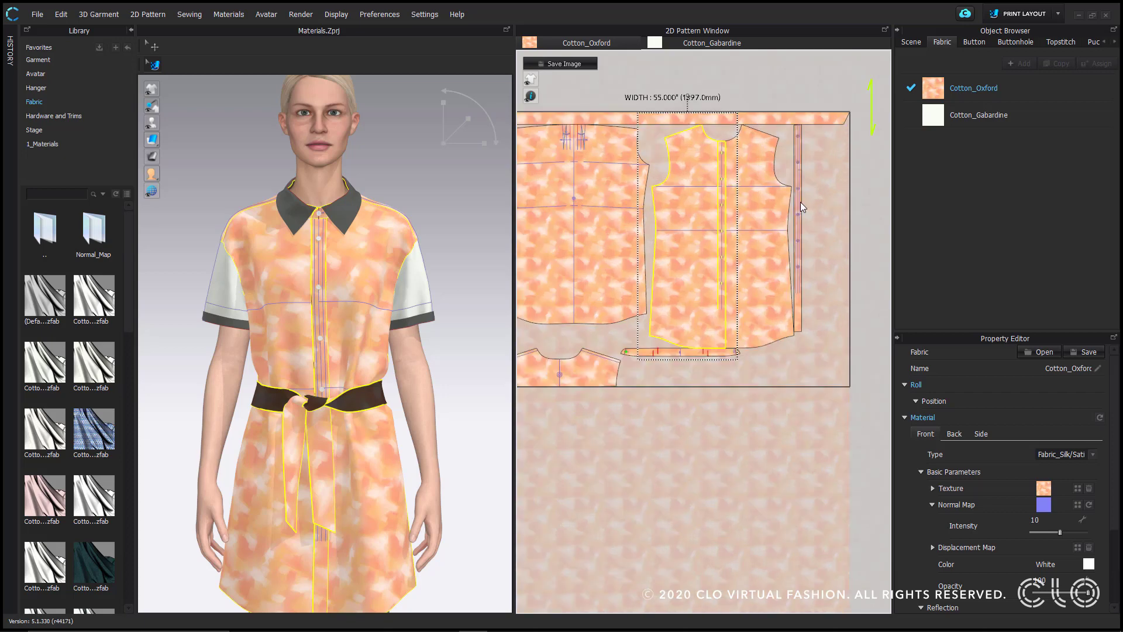
drag(800, 206, 836, 211)
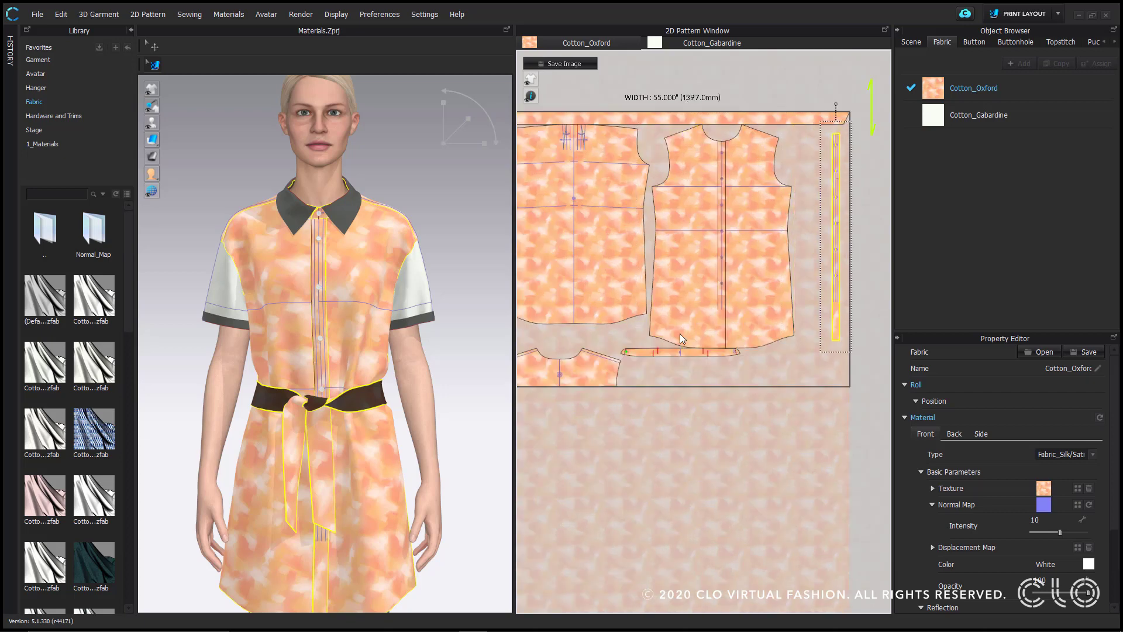
drag(687, 349, 792, 368)
drag(755, 259, 781, 252)
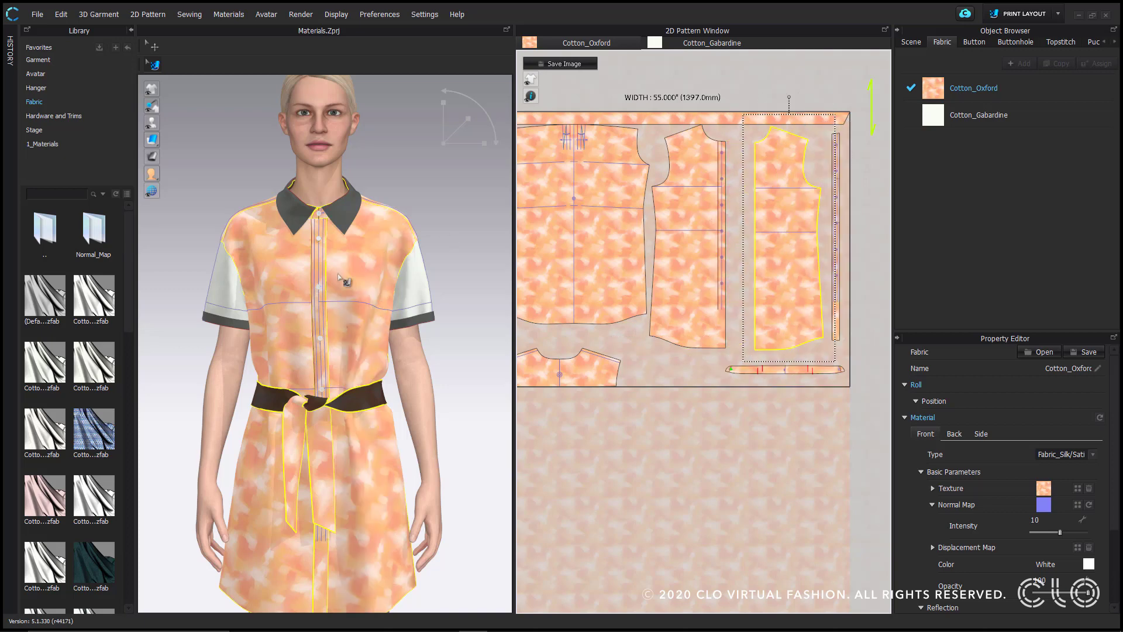
drag(776, 294, 754, 294)
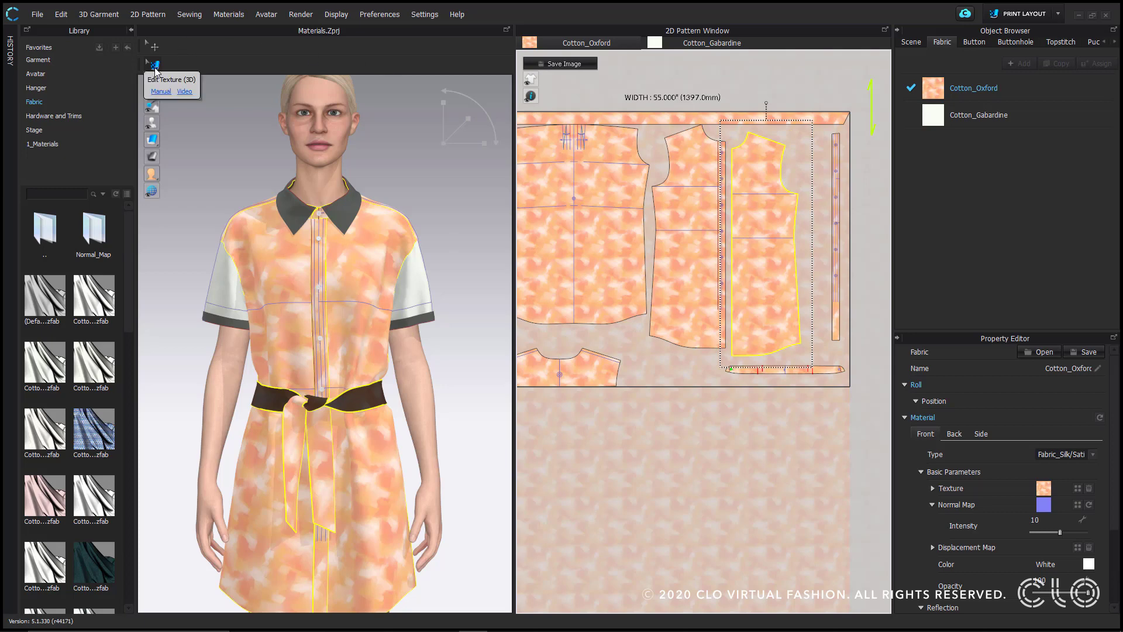
With Edit Texture (3D), reposition the print on the shirt's right front.
click(155, 65)
click(363, 256)
drag(380, 253, 344, 254)
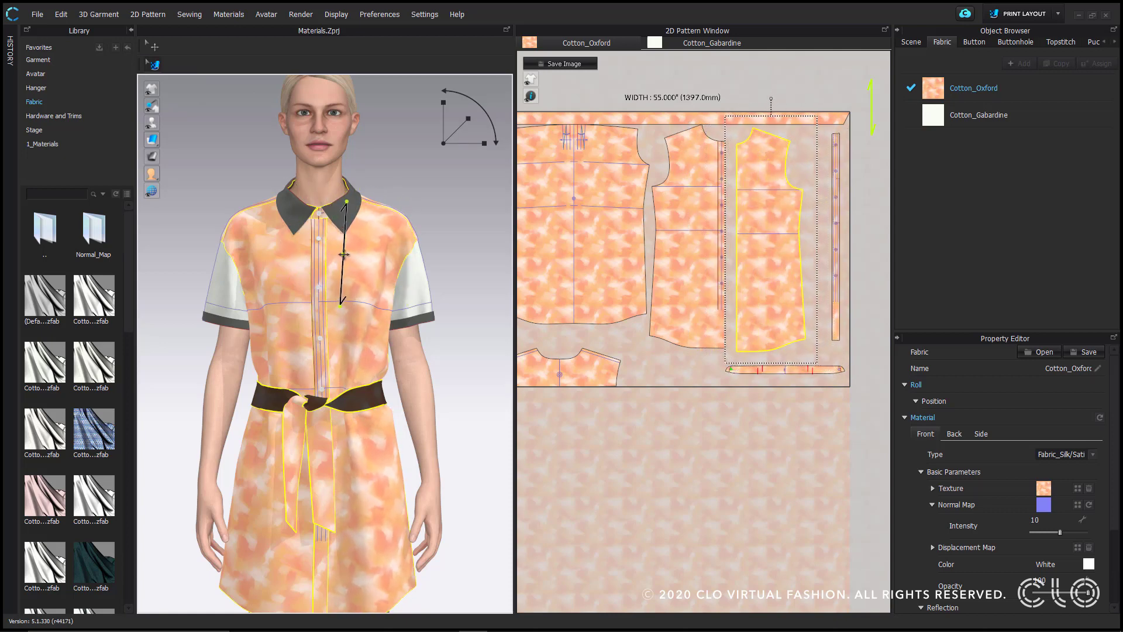
Reset the Cotton_Gabardine layout and move the sleeve beside the collar into one 0.21 yd row.
click(709, 45)
scroll(734, 256, down, 5)
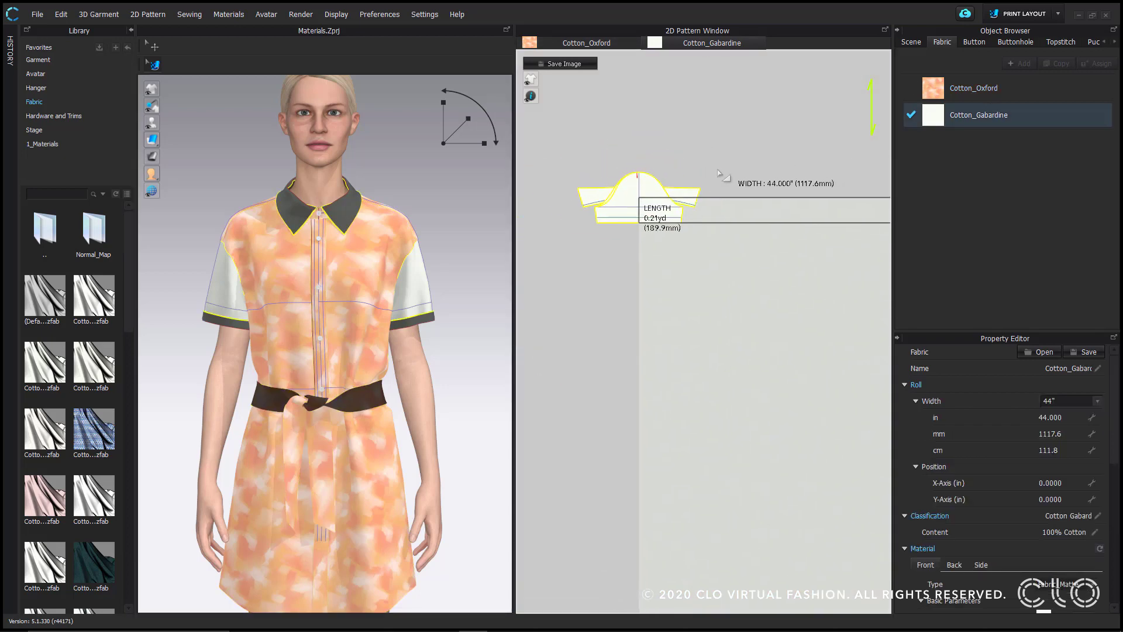
right_click(720, 175)
click(754, 195)
right_drag(740, 265, 667, 262)
click(822, 229)
mouse_move(822, 228)
mouse_down()
mouse_move(847, 223)
mouse_move(740, 264)
mouse_move(714, 239)
mouse_move(799, 229)
mouse_move(723, 228)
mouse_move(679, 246)
mouse_move(691, 235)
mouse_move(823, 225)
mouse_up()
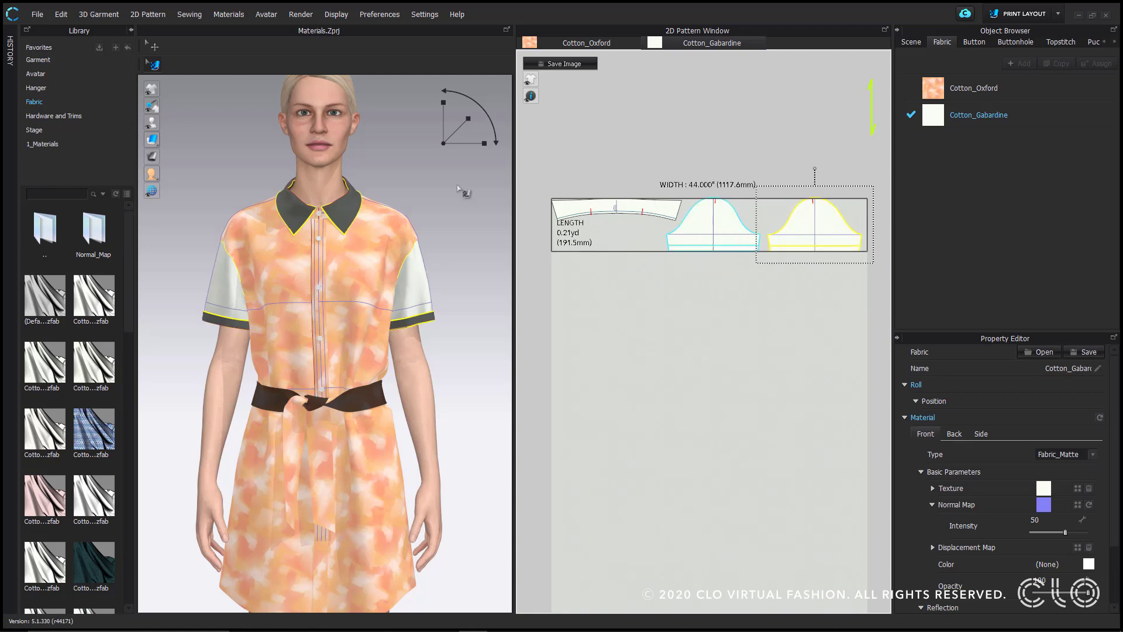
Return to Simulation, use Thick Textured Surface rendering, and zoom out to the full avatar.
click(1057, 14)
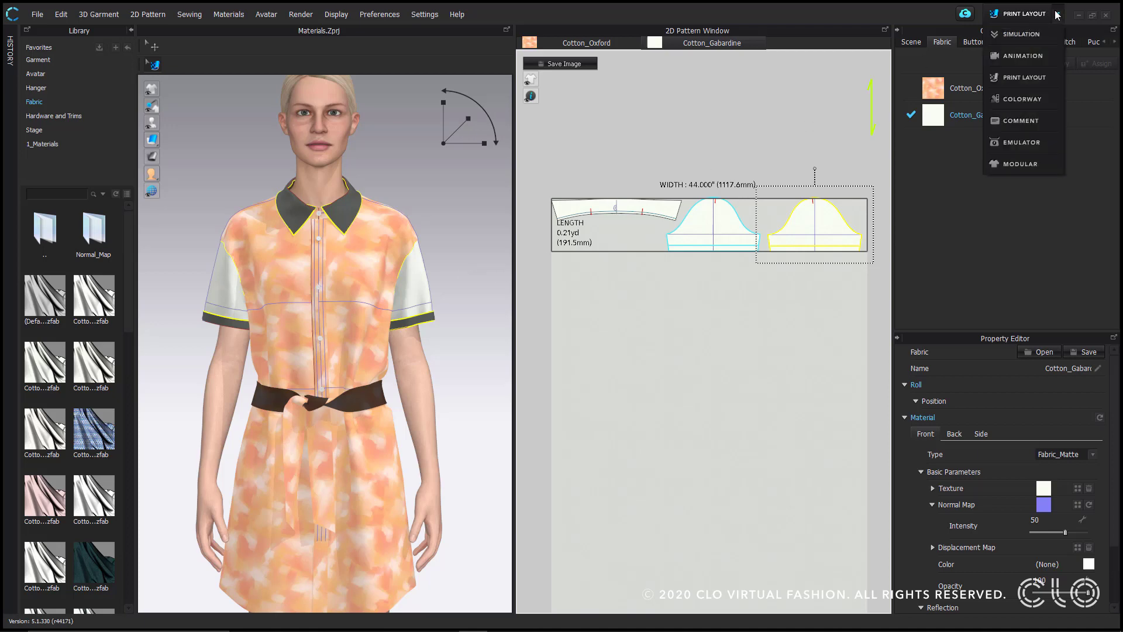
click(1013, 33)
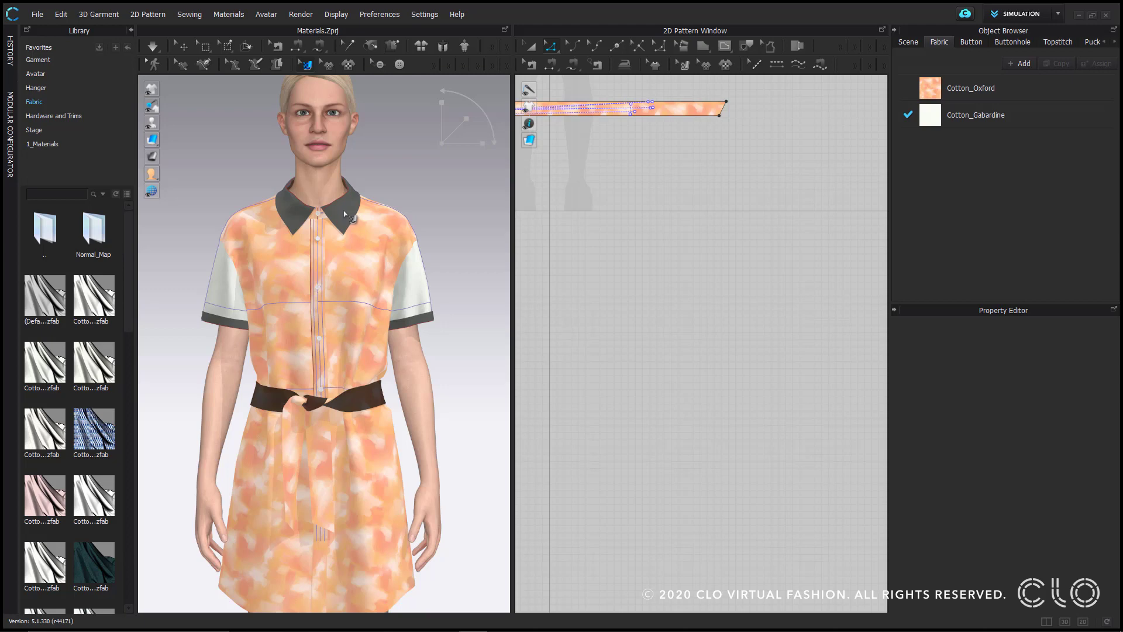
scroll(349, 217, up, 3)
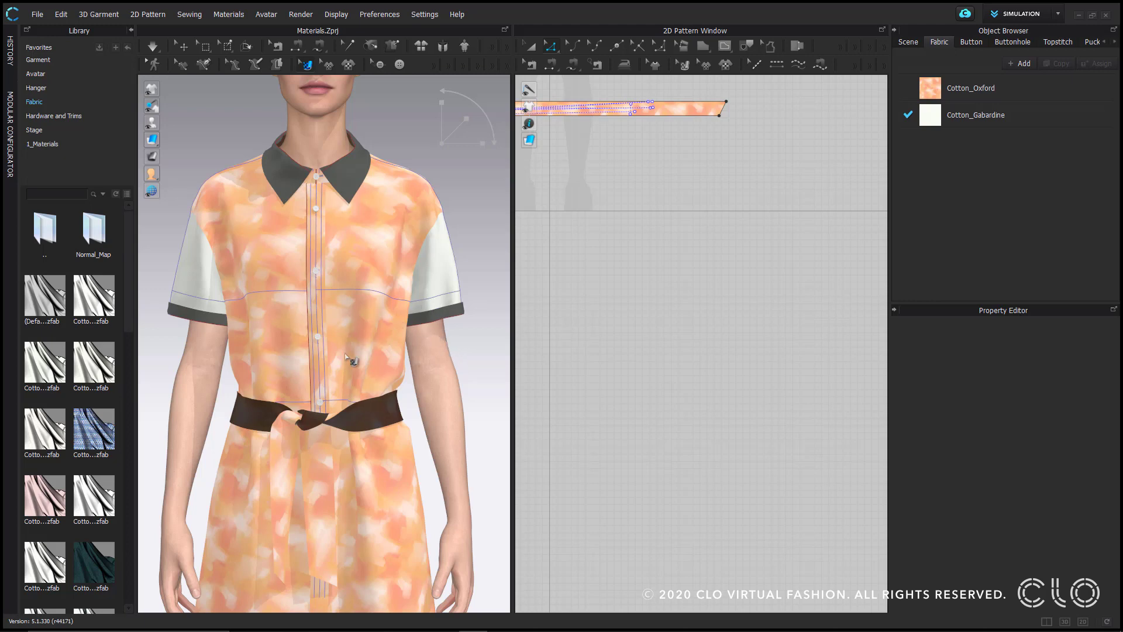
mouse_move(154, 139)
click(169, 140)
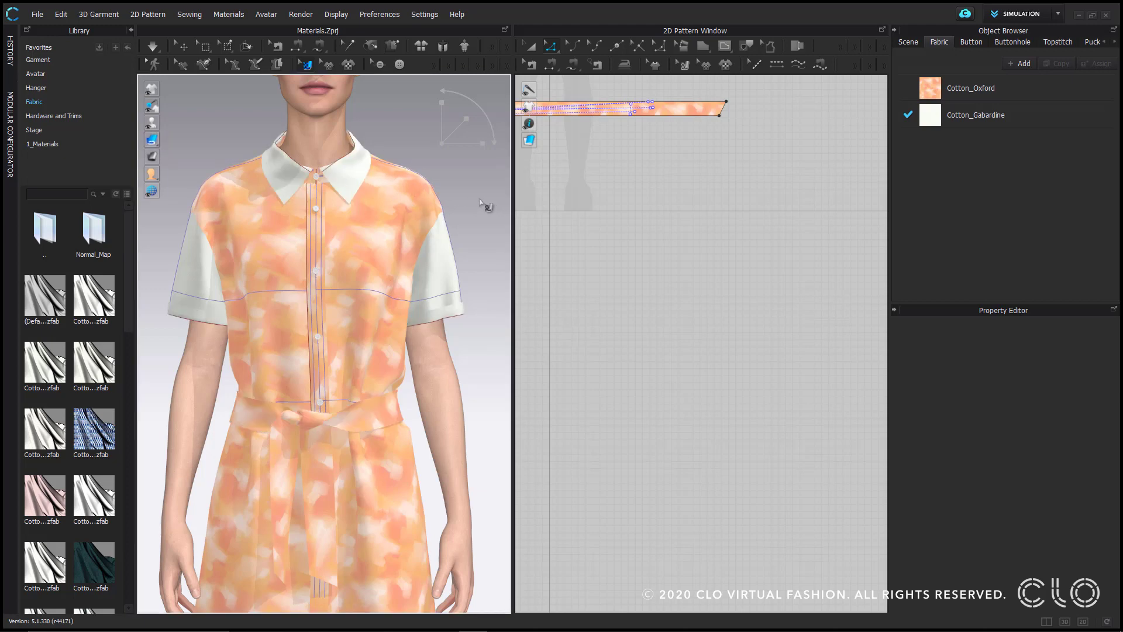
scroll(483, 205, down, 6)
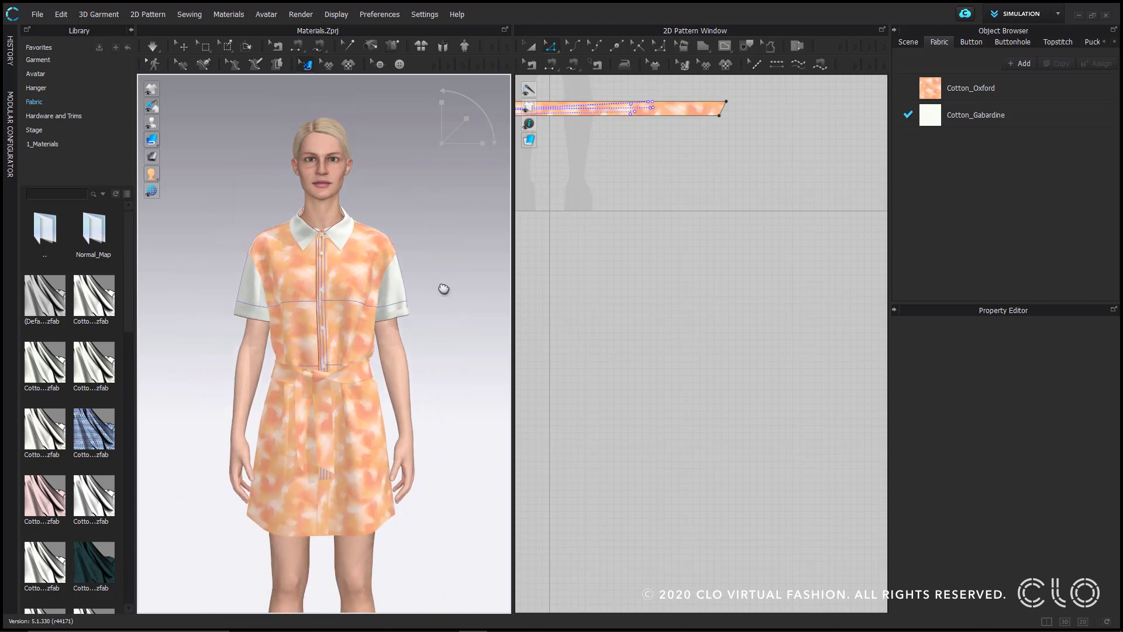
scroll(455, 264, down, 3)
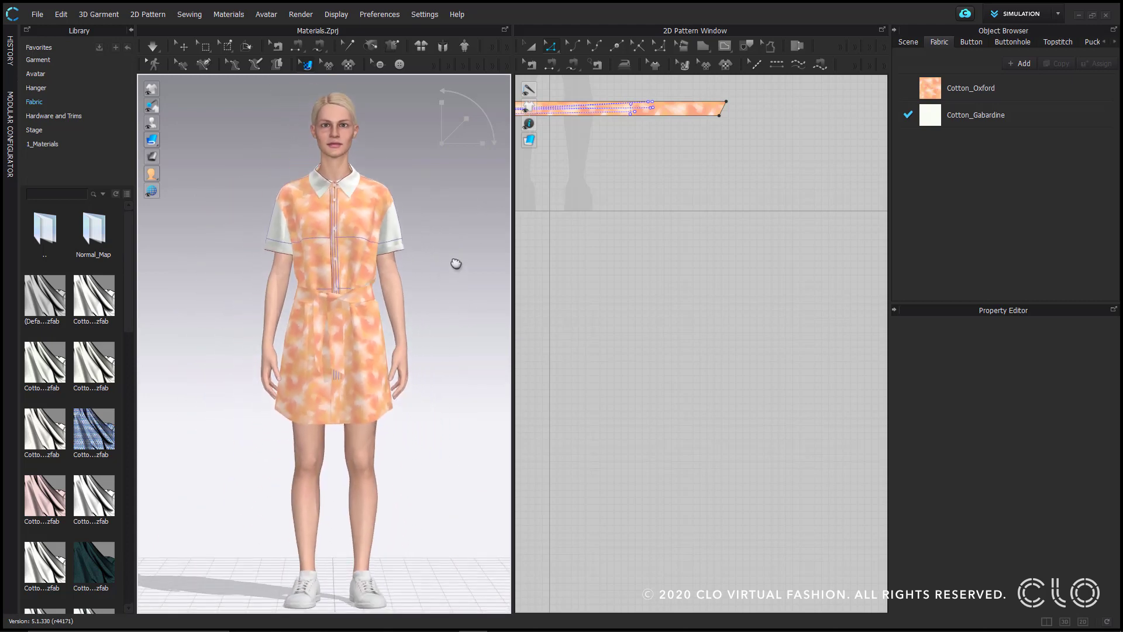